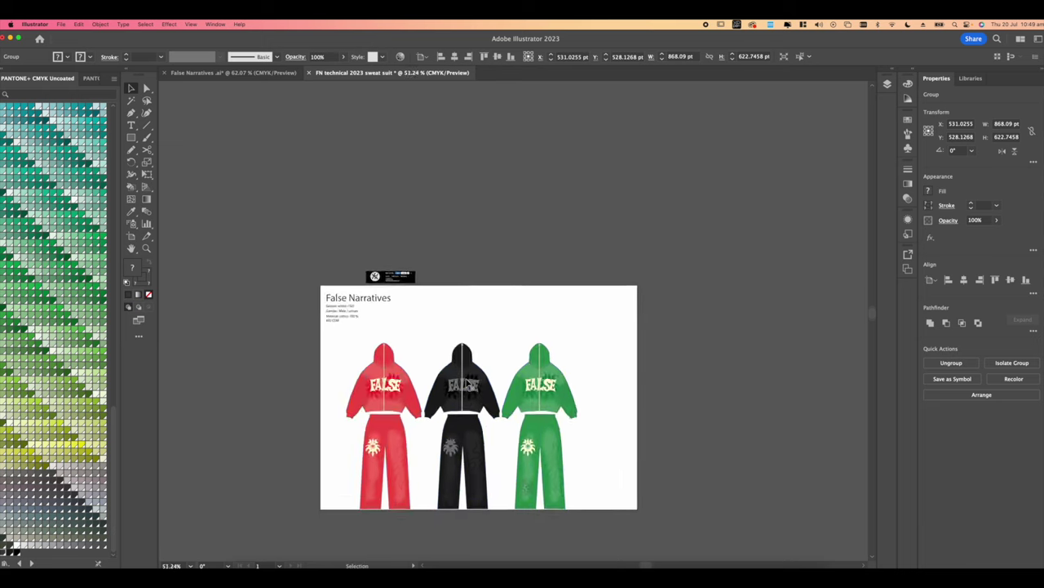
Move the red, black and green sweatsuit group off the artboard, into the empty canvas above it.
{"action": "left_click_drag", "start_coordinate": [461, 384], "coordinate": [494, 164]}
{"action": "left_click_drag", "start_coordinate": [617, 210], "coordinate": [595, 200]}
{"action": "left_click", "coordinate": [595, 200]}
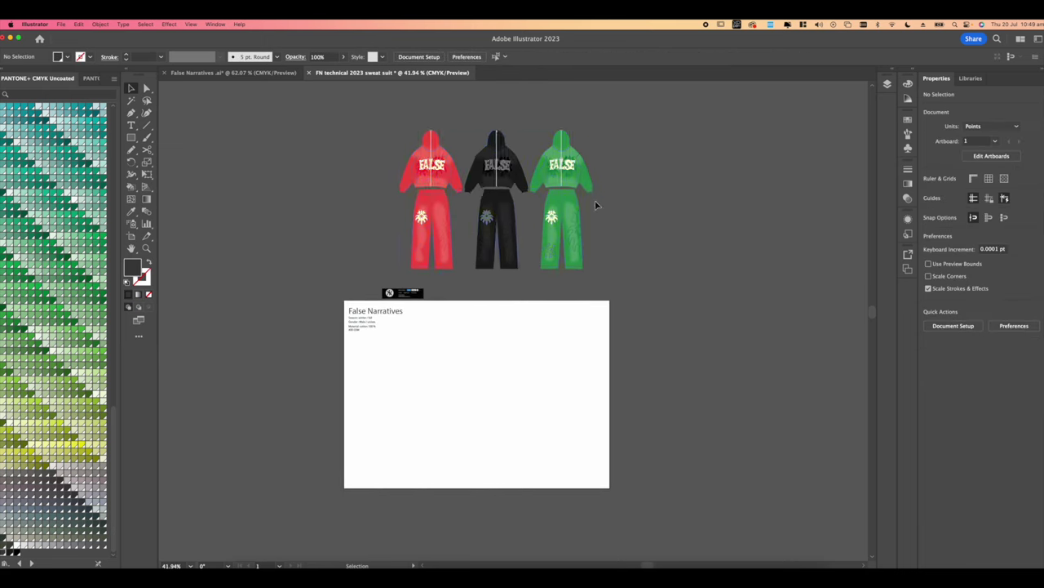
Switch to False Narratives.ai and copy the NARRATIVES text below the FALSE logo on the red hoodie beside the red pants.
{"action": "scroll", "coordinate": [461, 161], "scroll_direction": "up", "scroll_amount": 5}
{"action": "left_click", "coordinate": [262, 74]}
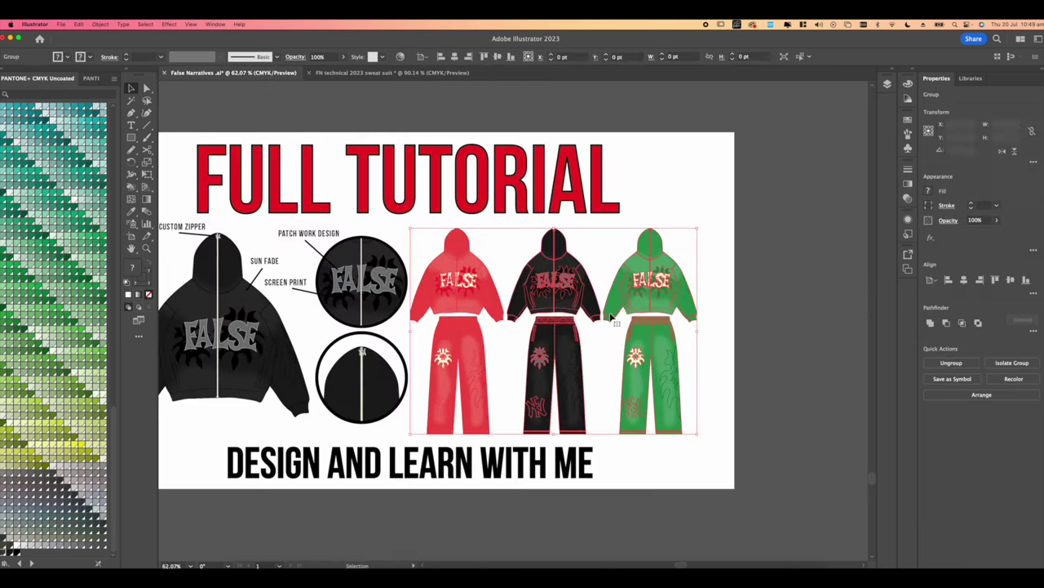
{"action": "scroll", "coordinate": [533, 187], "scroll_direction": "up", "scroll_amount": 5}
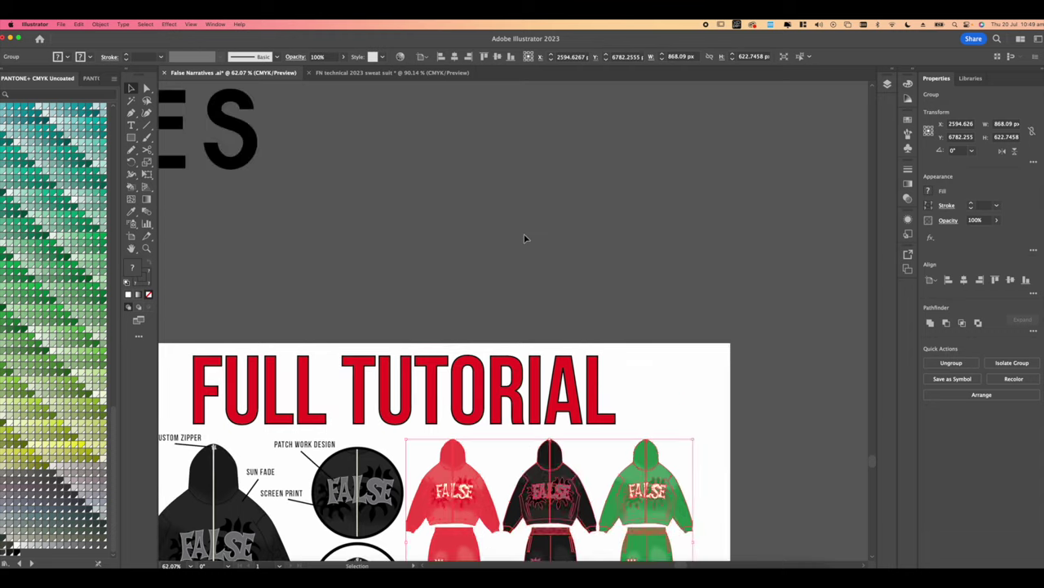
{"action": "scroll", "coordinate": [524, 237], "scroll_direction": "down", "scroll_amount": 4}
{"action": "scroll", "coordinate": [525, 237], "scroll_direction": "up", "scroll_amount": 4}
{"action": "scroll", "coordinate": [562, 222], "scroll_direction": "up", "scroll_amount": 4}
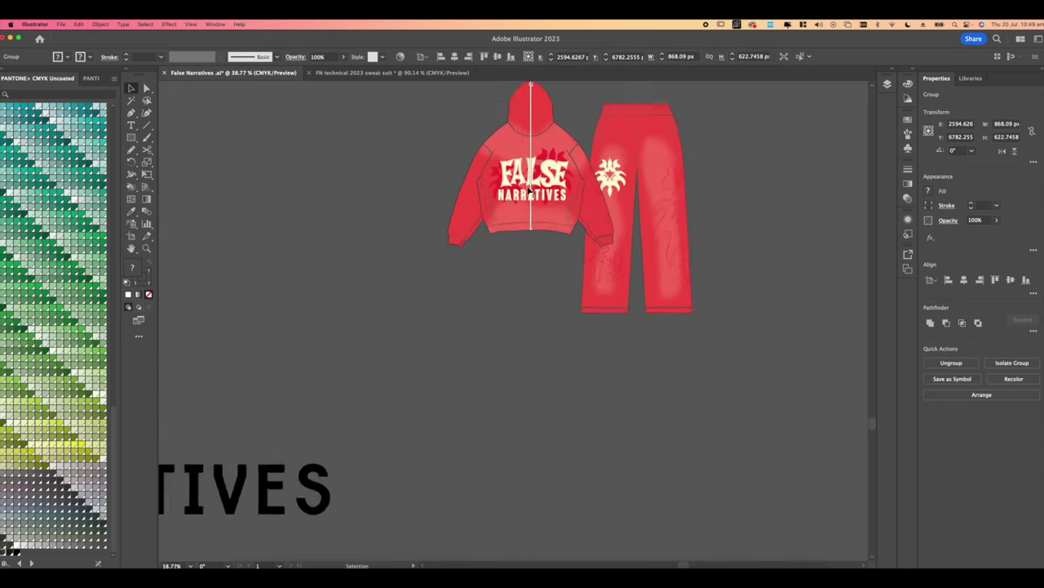
{"action": "left_click", "coordinate": [563, 222]}
{"action": "scroll", "coordinate": [552, 221], "scroll_direction": "up", "scroll_amount": 2}
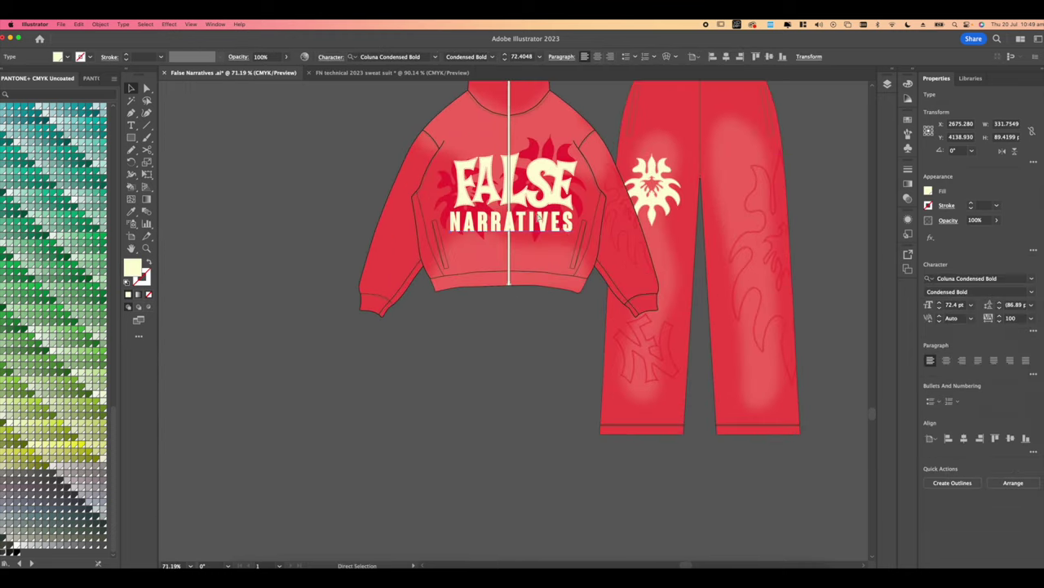
Return to the FN technical 2023 sweat suit document and paste the NARRATIVES text near the red sweatsuit.
{"action": "left_click", "coordinate": [392, 72]}
{"action": "scroll", "coordinate": [400, 190], "scroll_direction": "down", "scroll_amount": 2}
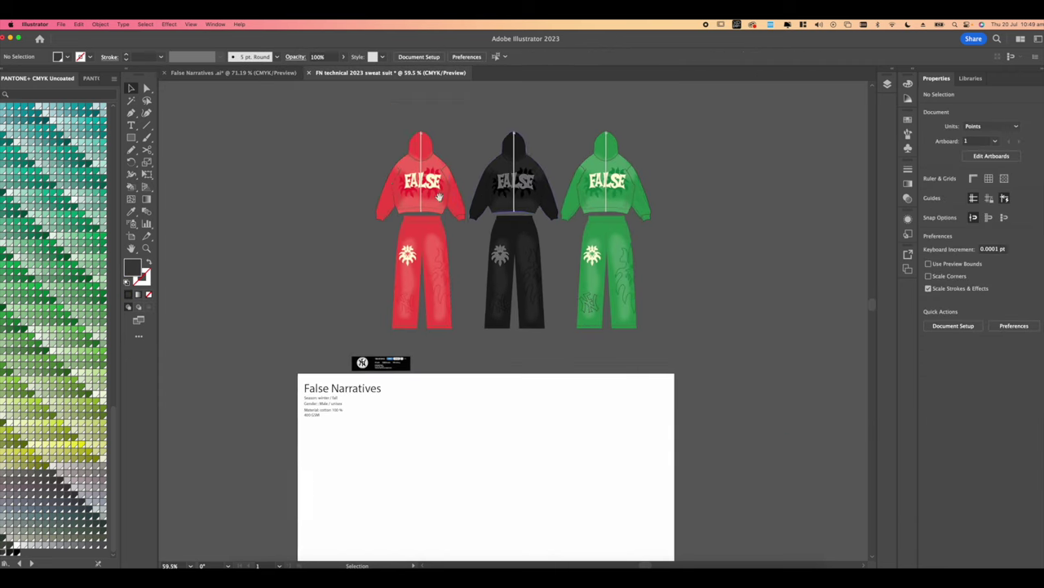
{"action": "scroll", "coordinate": [399, 190], "scroll_direction": "up", "scroll_amount": 2}
{"action": "scroll", "coordinate": [400, 190], "scroll_direction": "up", "scroll_amount": 3}
{"action": "type", "text": "NARRATIVES"}
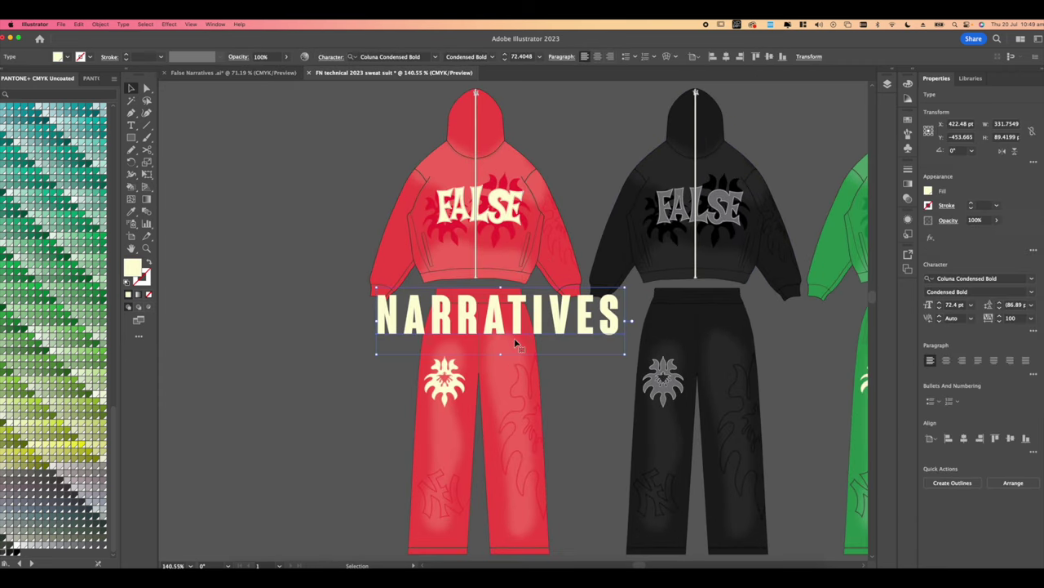
Scale the NARRATIVES text down to about 38.2 pt and place it below the FALSE logo on the red hoodie.
{"action": "left_click_drag", "start_coordinate": [499, 355], "coordinate": [499, 323]}
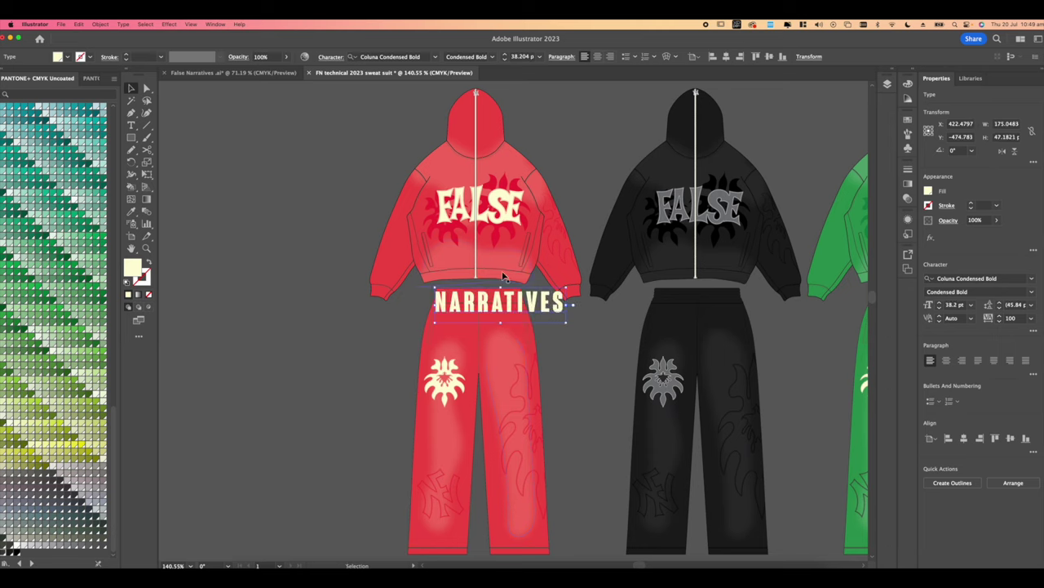
{"action": "scroll", "coordinate": [503, 274], "scroll_direction": "up", "scroll_amount": 3}
{"action": "left_click_drag", "start_coordinate": [502, 277], "coordinate": [501, 288]}
{"action": "left_click_drag", "start_coordinate": [516, 339], "coordinate": [479, 214]}
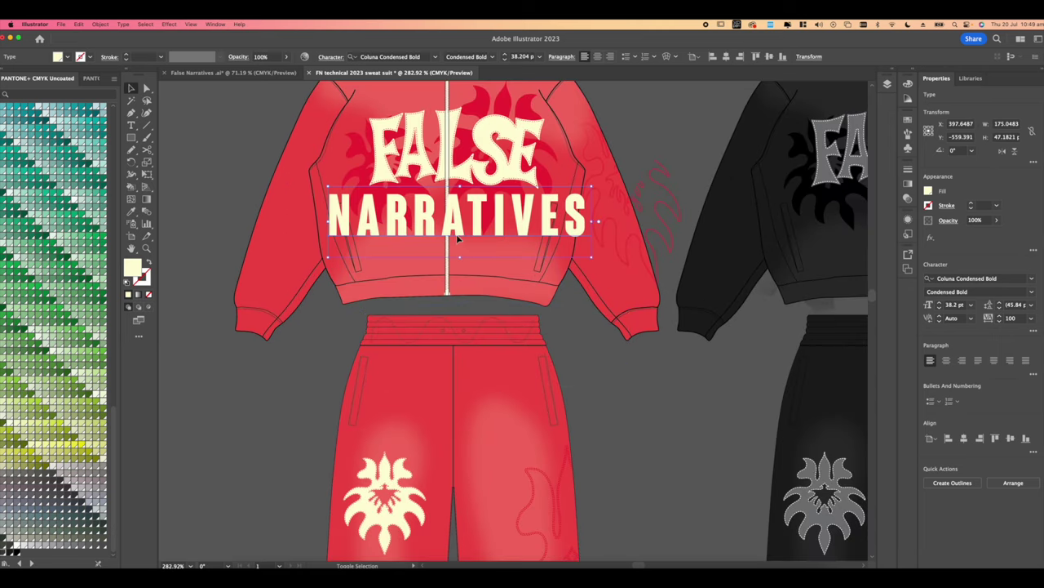
Shrink the NARRATIVES text to match the width of the FALSE logo above it on the red hoodie.
{"action": "double_click", "coordinate": [461, 219]}
{"action": "key", "text": "super+shift+comma"}
{"action": "key", "text": "super+shift+comma"}
{"action": "key", "text": "super+shift+comma"}
{"action": "key", "text": "super+shift+comma"}
{"action": "key", "text": "super+shift+comma"}
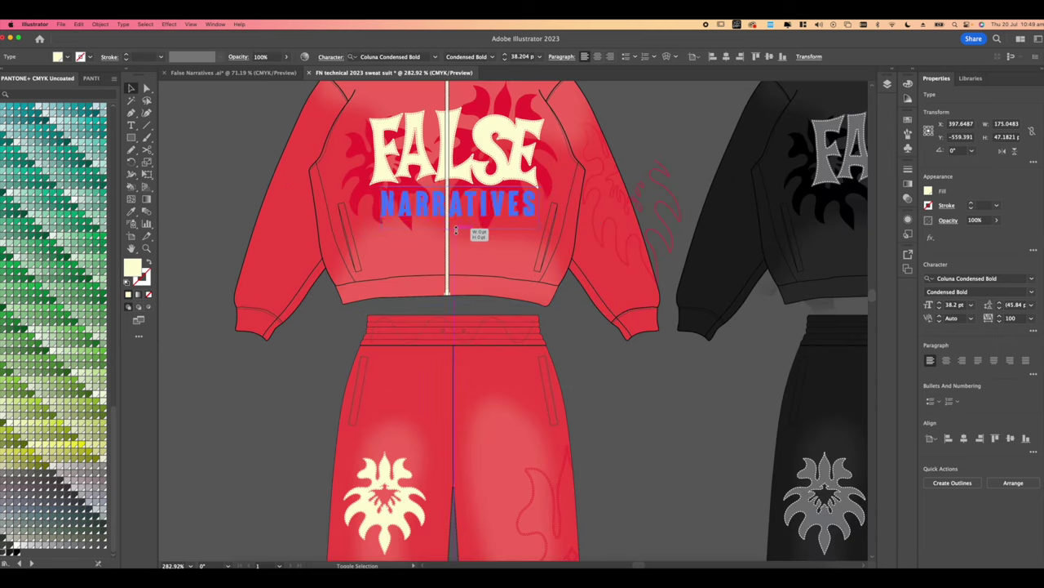
{"action": "key", "text": "Escape"}
Reposition the black hoodie on the artboard and move the black pants off the artboard to its lower left.
{"action": "scroll", "coordinate": [460, 245], "scroll_direction": "up", "scroll_amount": 2}
{"action": "left_click_drag", "start_coordinate": [434, 346], "coordinate": [513, 398]}
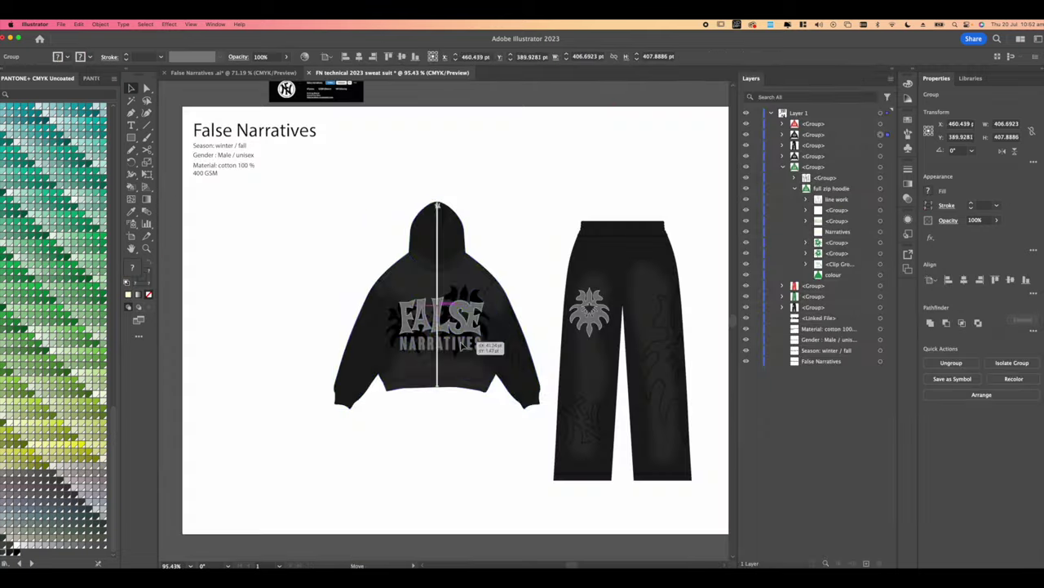
{"action": "left_click", "coordinate": [477, 414]}
{"action": "left_click_drag", "start_coordinate": [511, 305], "coordinate": [464, 266]}
{"action": "scroll", "coordinate": [463, 266], "scroll_direction": "down", "scroll_amount": 3}
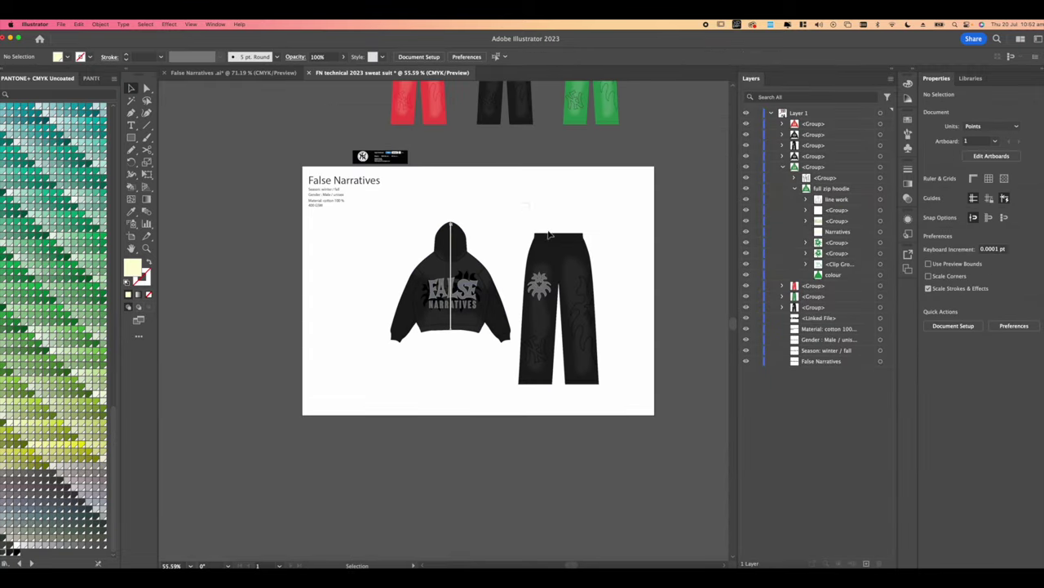
{"action": "left_click_drag", "start_coordinate": [580, 288], "coordinate": [267, 394]}
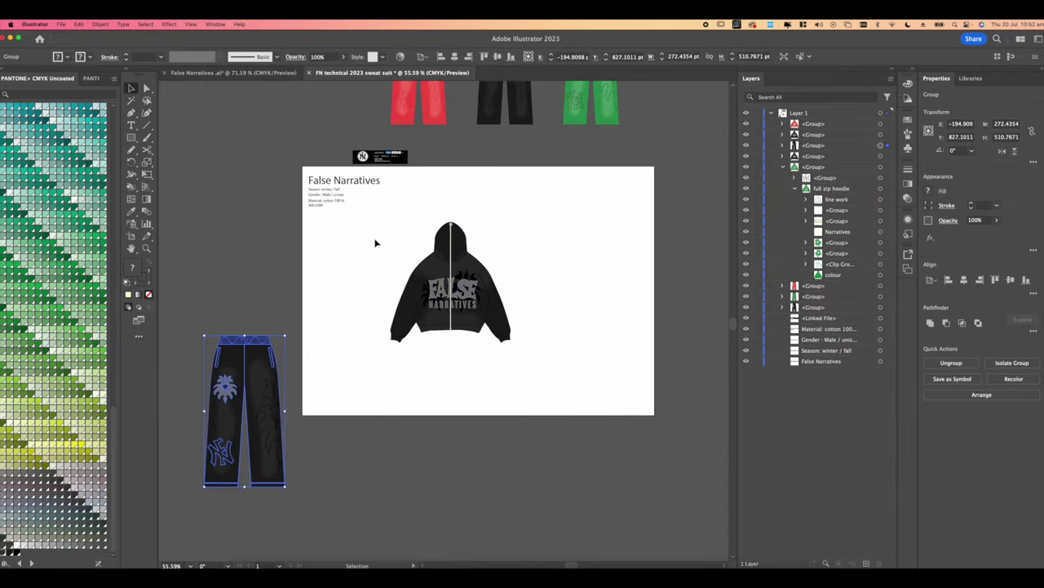
{"action": "left_click", "coordinate": [377, 238]}
Enlarge the black hoodie to about 455 × 457 pt and place it near the middle of the artboard.
{"action": "left_click", "coordinate": [458, 339]}
{"action": "left_click_drag", "start_coordinate": [451, 346], "coordinate": [452, 357]}
{"action": "left_click", "coordinate": [571, 322]}
{"action": "scroll", "coordinate": [519, 305], "scroll_direction": "up", "scroll_amount": 2}
{"action": "left_click_drag", "start_coordinate": [520, 306], "coordinate": [544, 325]}
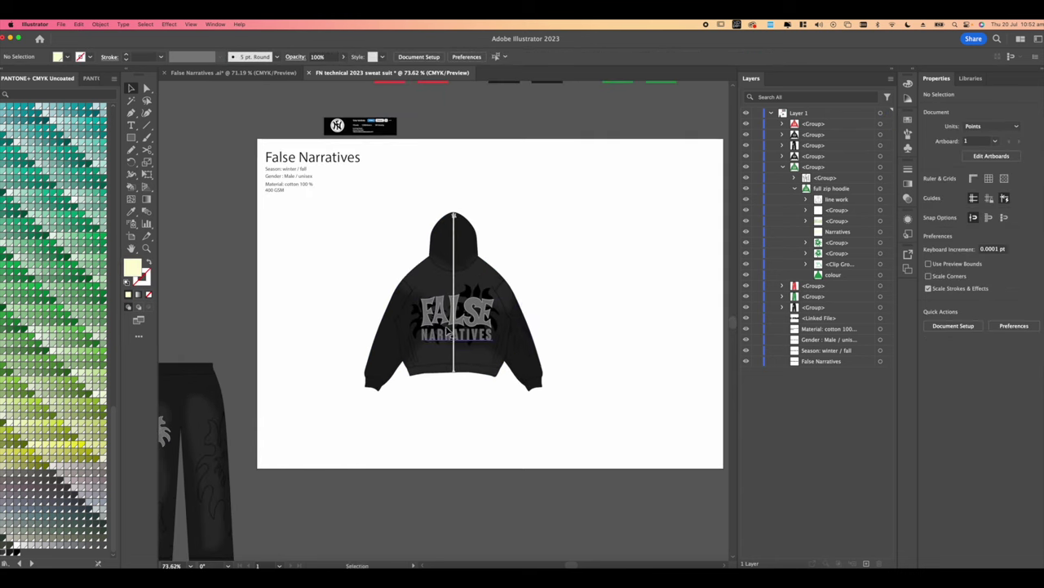
{"action": "left_click_drag", "start_coordinate": [461, 321], "coordinate": [433, 321]}
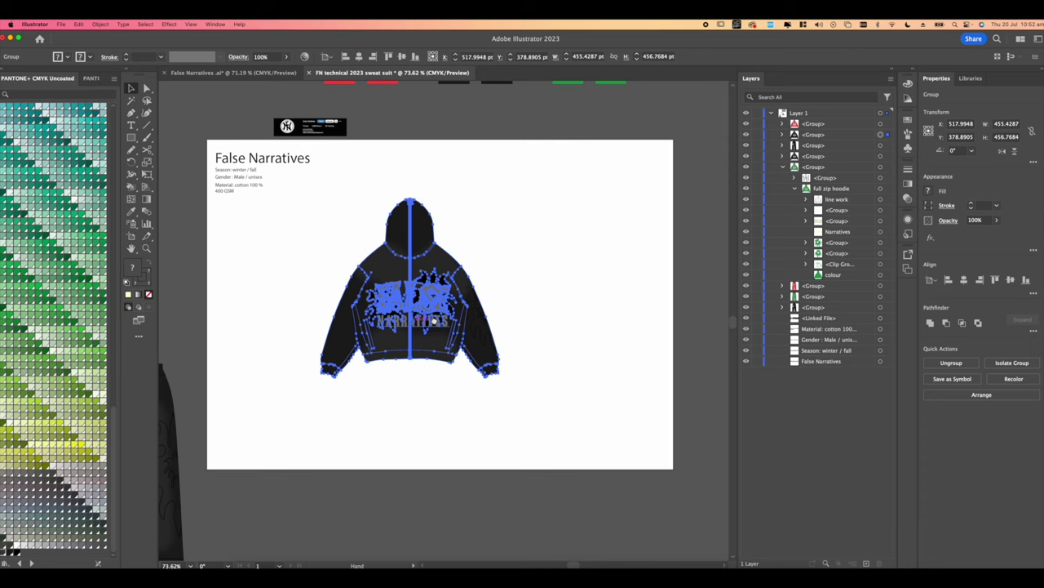
{"action": "left_click", "coordinate": [548, 350]}
{"action": "scroll", "coordinate": [523, 343], "scroll_direction": "left", "scroll_amount": 5}
{"action": "scroll", "coordinate": [522, 343], "scroll_direction": "down", "scroll_amount": 2}
{"action": "scroll", "coordinate": [478, 336], "scroll_direction": "right", "scroll_amount": 3}
{"action": "scroll", "coordinate": [483, 343], "scroll_direction": "up", "scroll_amount": 1}
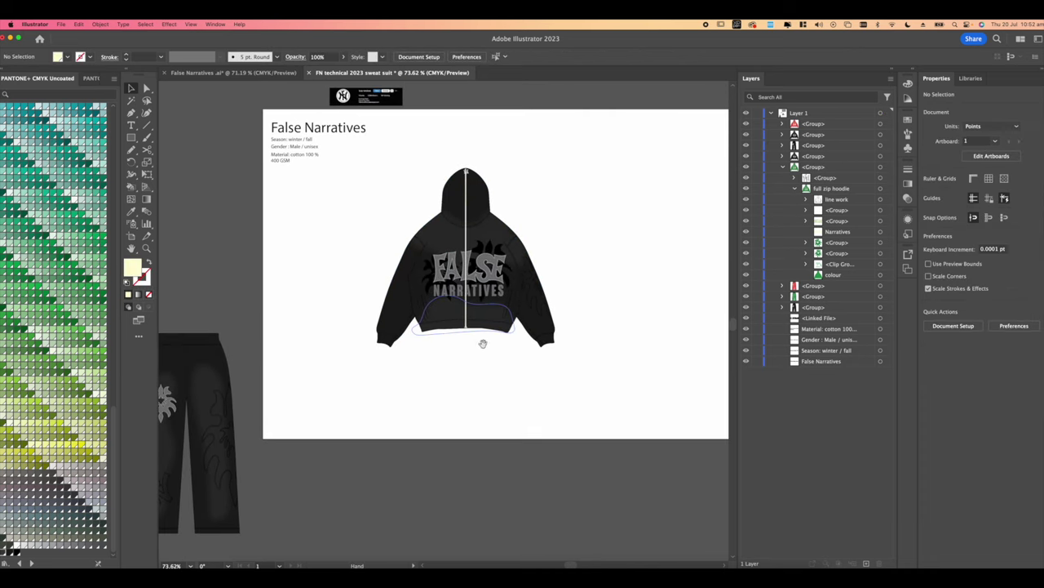
{"action": "scroll", "coordinate": [392, 274], "scroll_direction": "up", "scroll_amount": 6}
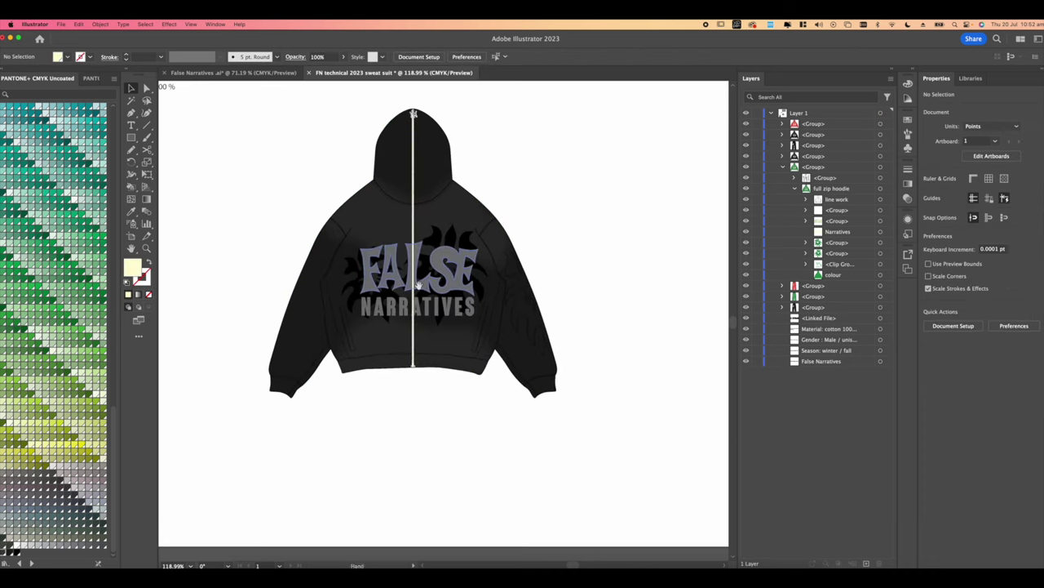
{"action": "scroll", "coordinate": [419, 290], "scroll_direction": "down", "scroll_amount": 6}
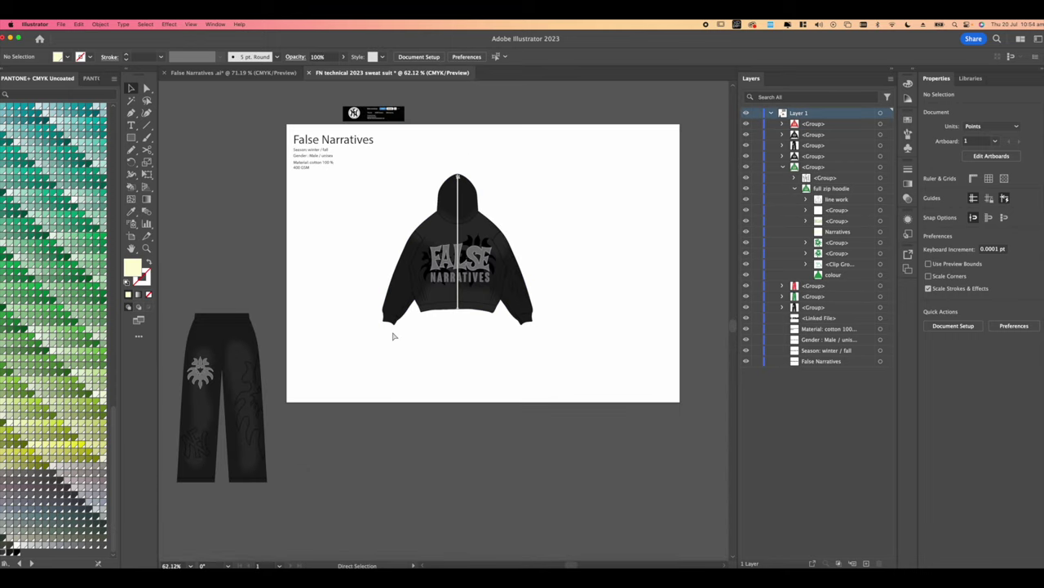
Paste the men's oversized hoodies size table and place it in the artboard's lower-left corner.
{"action": "key", "text": "super+v"}
{"action": "scroll", "coordinate": [397, 337], "scroll_direction": "up", "scroll_amount": 2}
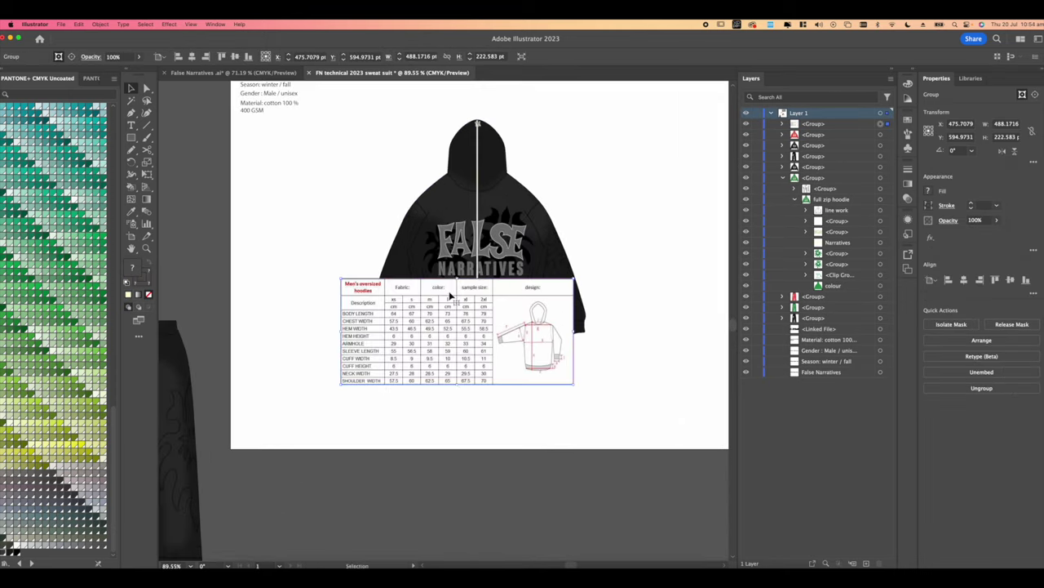
{"action": "left_click_drag", "start_coordinate": [475, 300], "coordinate": [373, 356]}
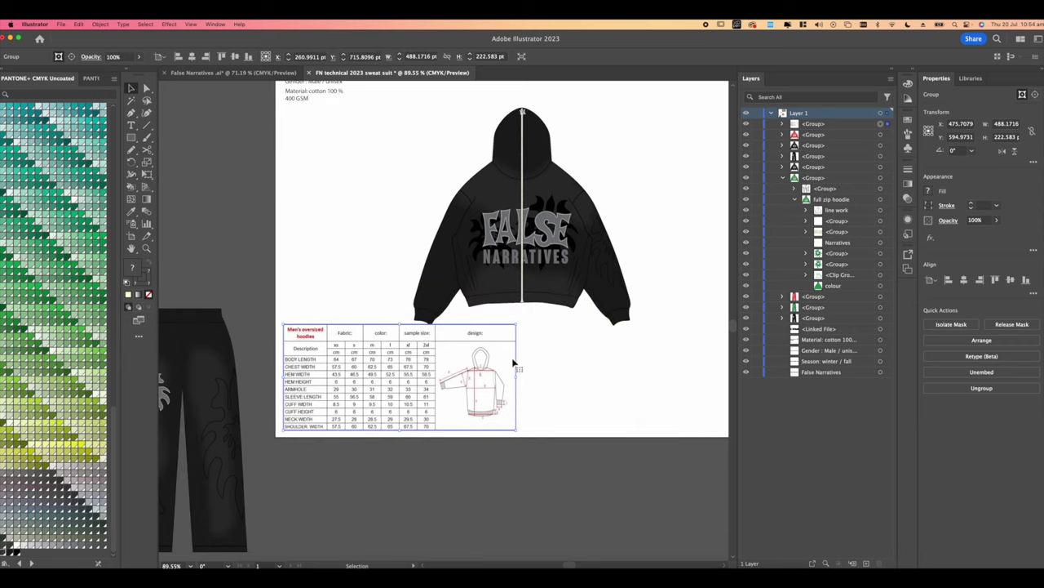
{"action": "left_click_drag", "start_coordinate": [573, 352], "coordinate": [479, 387]}
Move the black hoodie slightly up and to the right, clear of the size table.
{"action": "left_click_drag", "start_coordinate": [342, 146], "coordinate": [454, 229]}
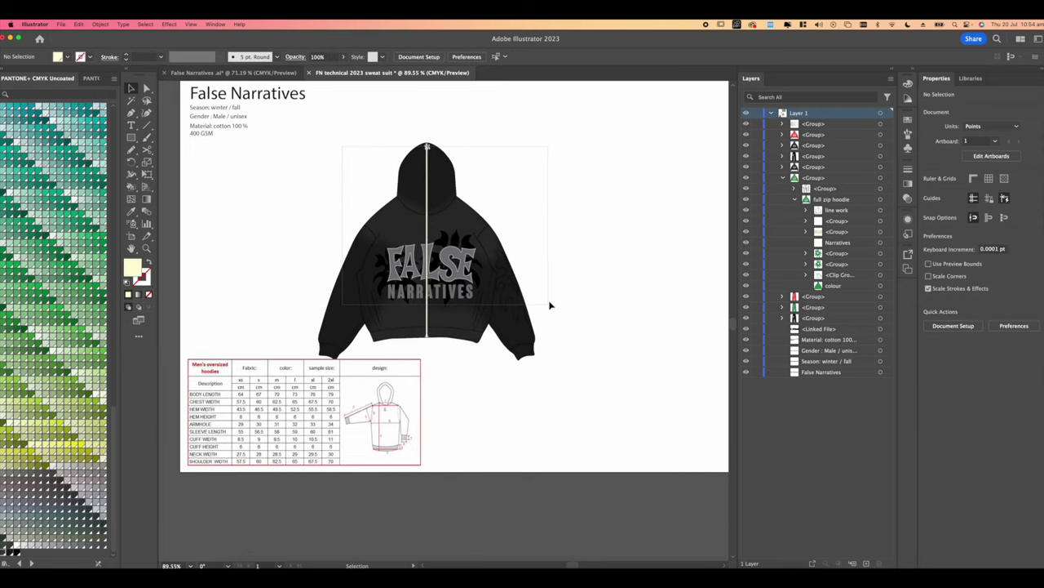
{"action": "left_click", "coordinate": [520, 281]}
{"action": "left_click_drag", "start_coordinate": [496, 269], "coordinate": [500, 255]}
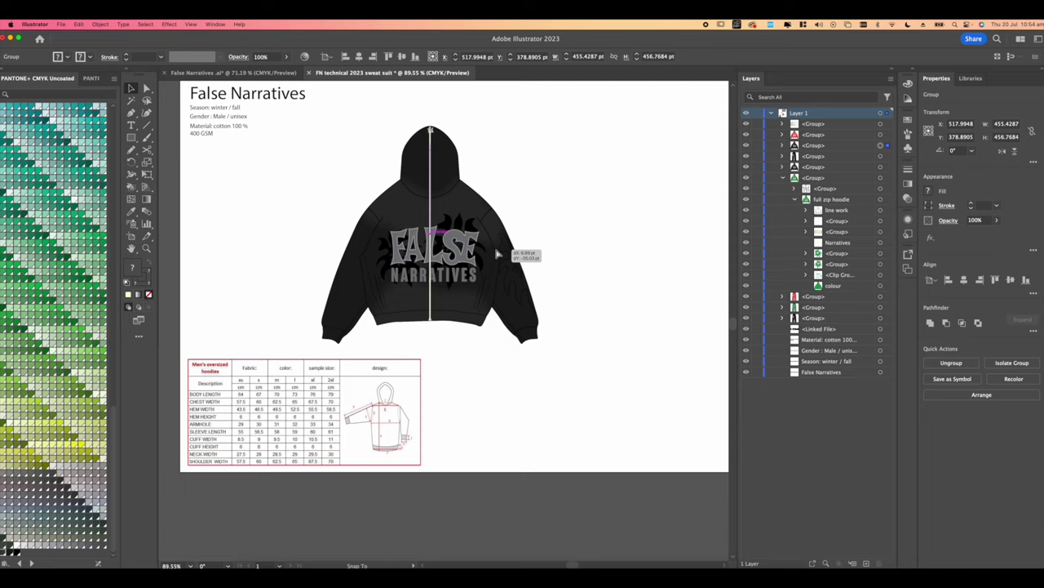
{"action": "left_click", "coordinate": [586, 259]}
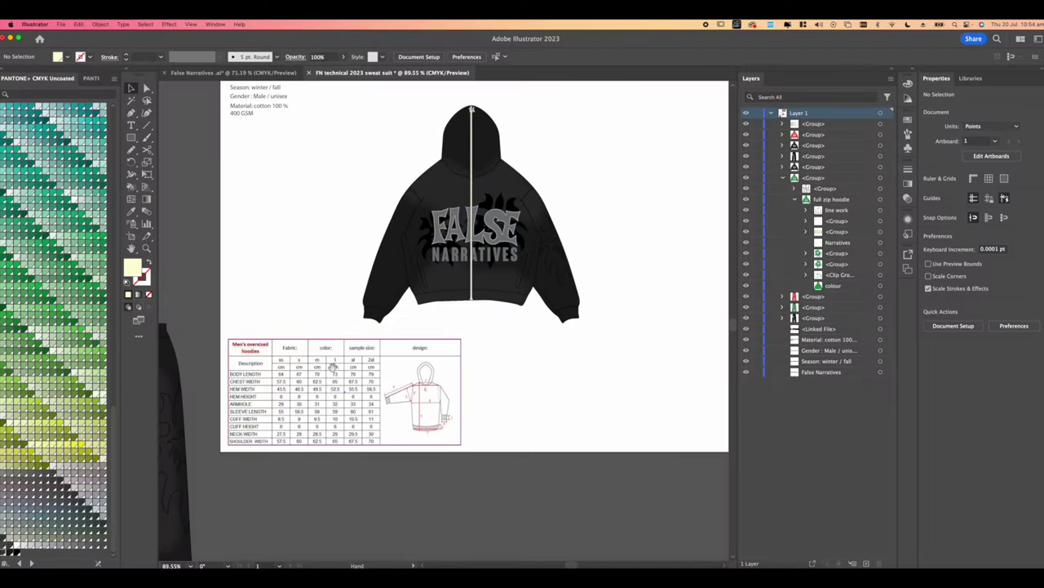
Examine the size table's measurements and header fields, and review the layout of the whole technical page.
{"action": "scroll", "coordinate": [333, 366], "scroll_direction": "down", "scroll_amount": 1}
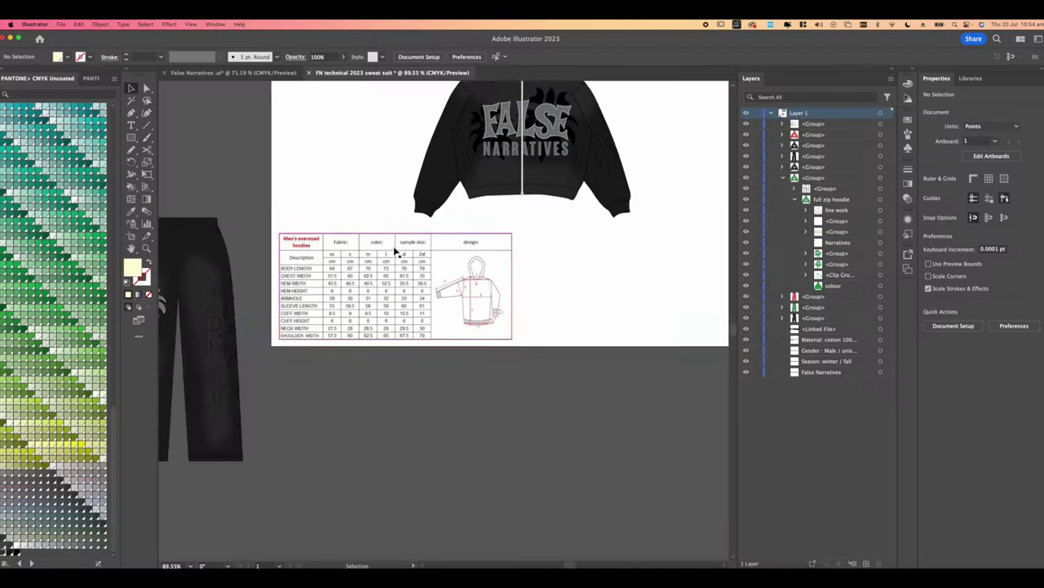
{"action": "scroll", "coordinate": [391, 253], "scroll_direction": "up", "scroll_amount": 5}
{"action": "scroll", "coordinate": [389, 226], "scroll_direction": "down", "scroll_amount": 5}
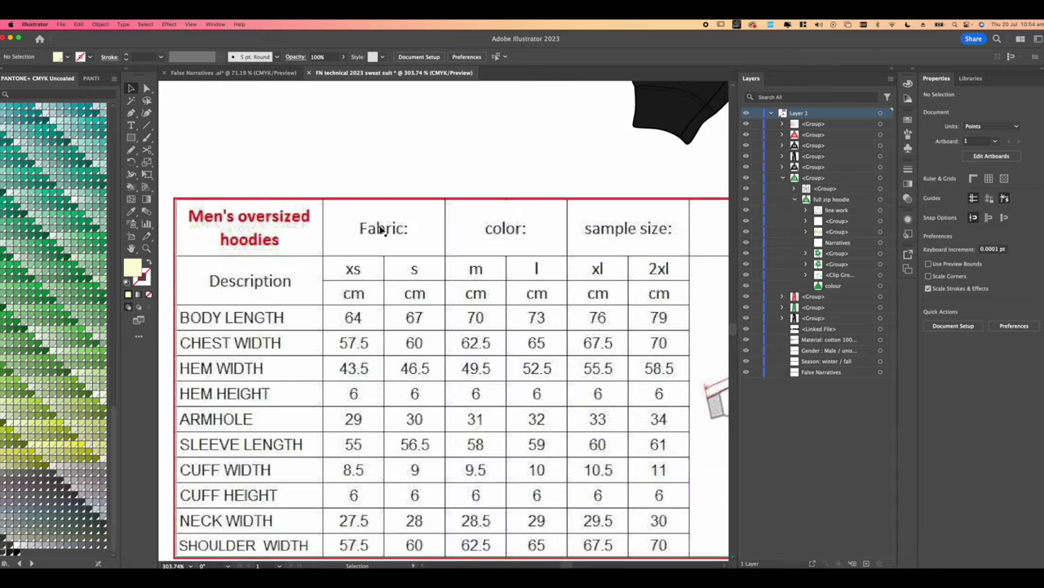
{"action": "scroll", "coordinate": [372, 214], "scroll_direction": "down", "scroll_amount": 2}
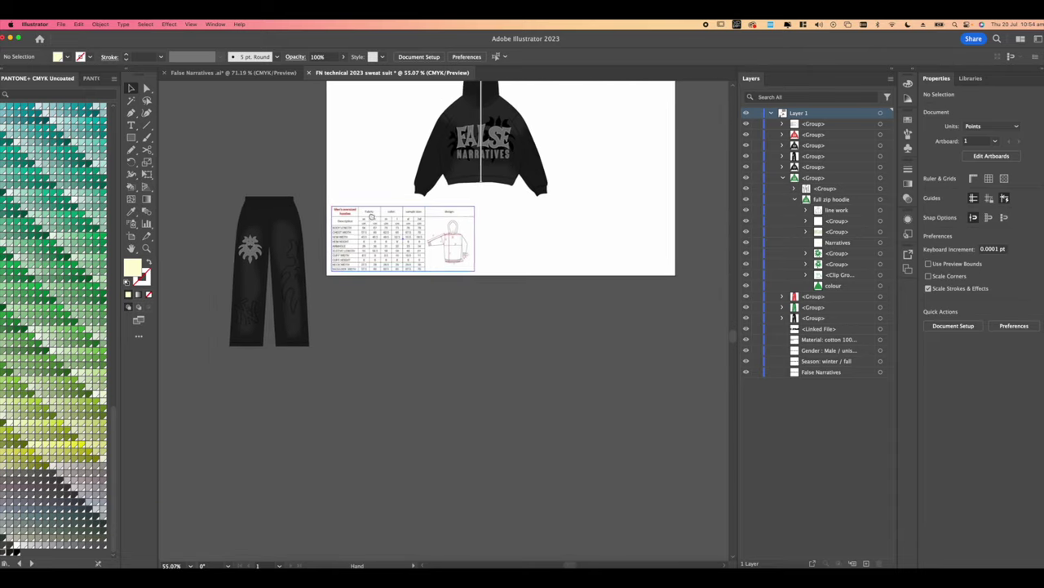
{"action": "left_click_drag", "start_coordinate": [373, 215], "coordinate": [352, 302]}
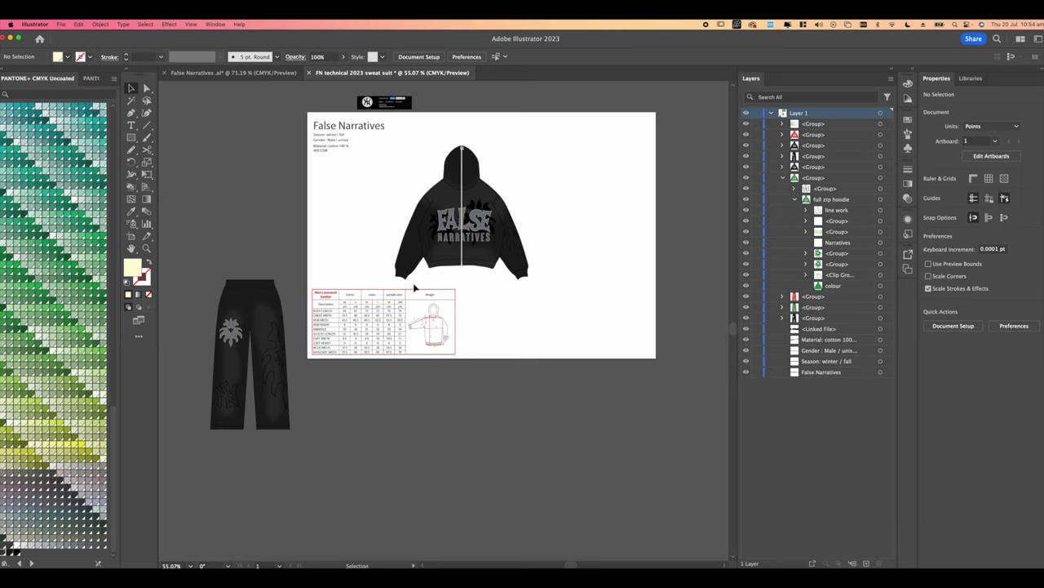
{"action": "left_click_drag", "start_coordinate": [408, 189], "coordinate": [393, 206]}
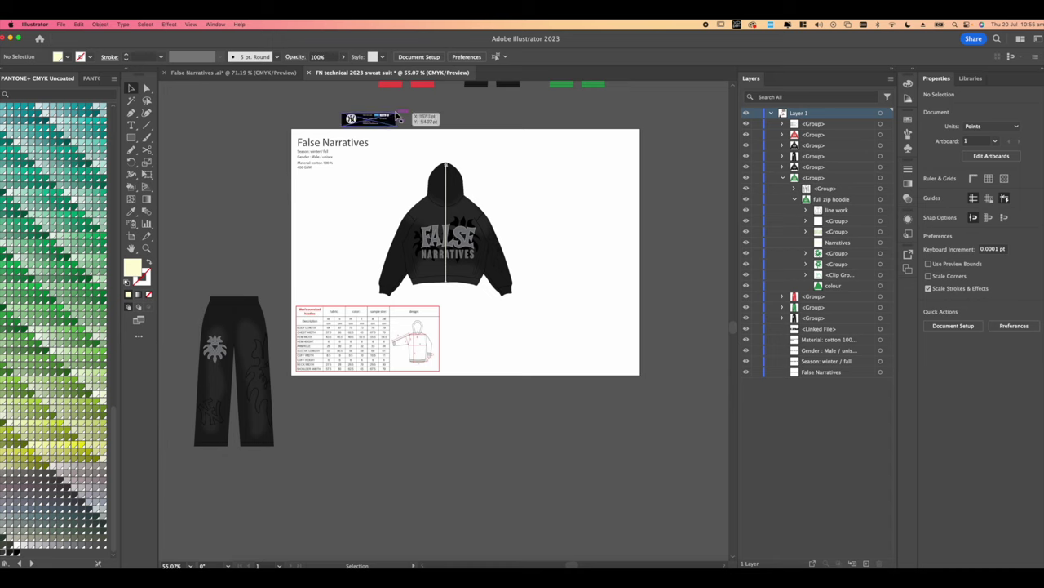
{"action": "left_click_drag", "start_coordinate": [406, 166], "coordinate": [381, 155]}
{"action": "scroll", "coordinate": [375, 160], "scroll_direction": "up", "scroll_amount": 4}
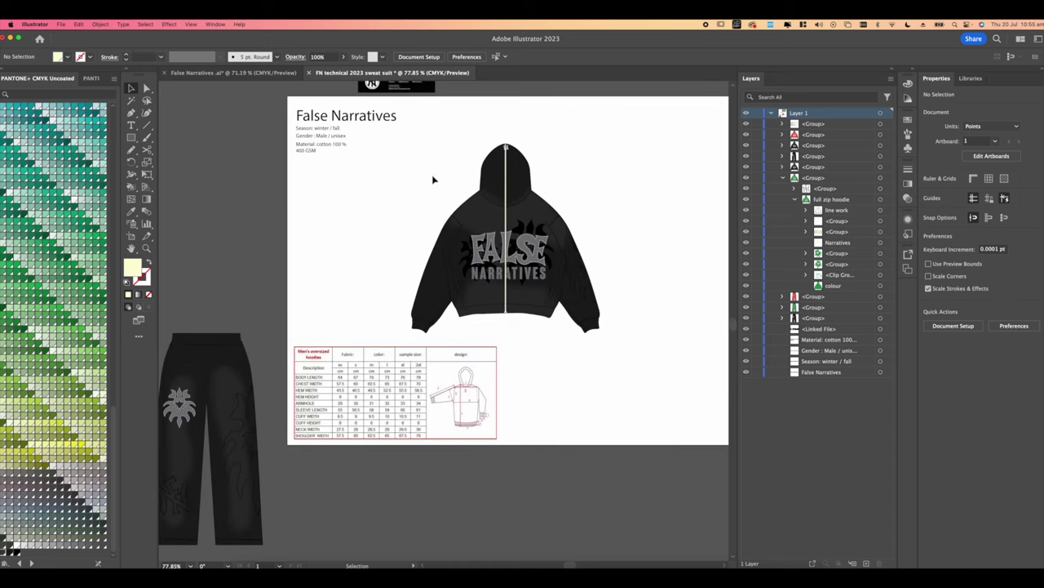
{"action": "scroll", "coordinate": [433, 178], "scroll_direction": "down", "scroll_amount": 3}
Copy the plain red hoodie back view from False Narratives.ai and paste it into the FN technical 2023 sweat suit document.
{"action": "left_click", "coordinate": [234, 73]}
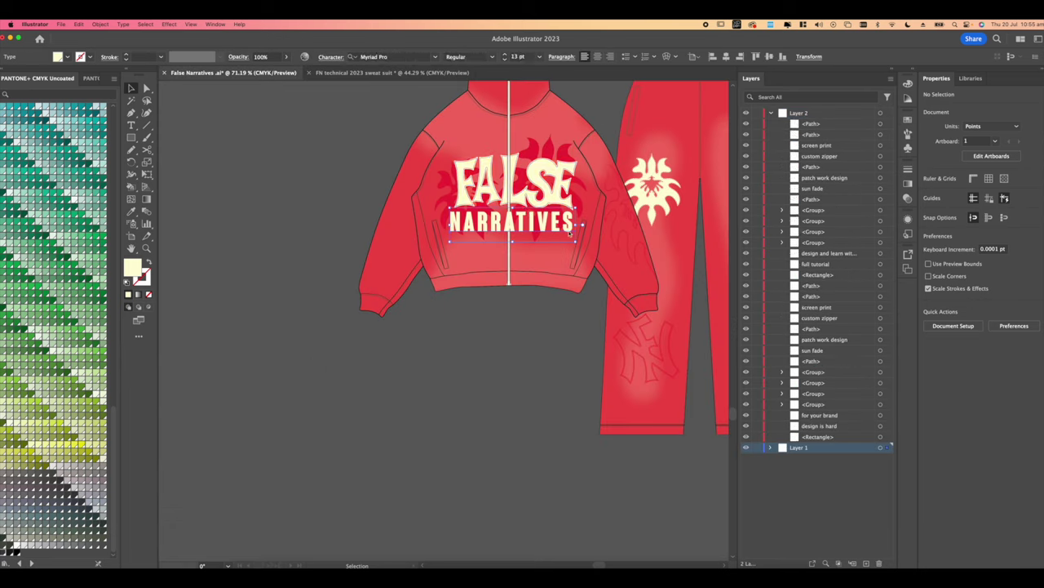
{"action": "scroll", "coordinate": [402, 171], "scroll_direction": "down", "scroll_amount": 5}
{"action": "scroll", "coordinate": [402, 171], "scroll_direction": "up", "scroll_amount": 7}
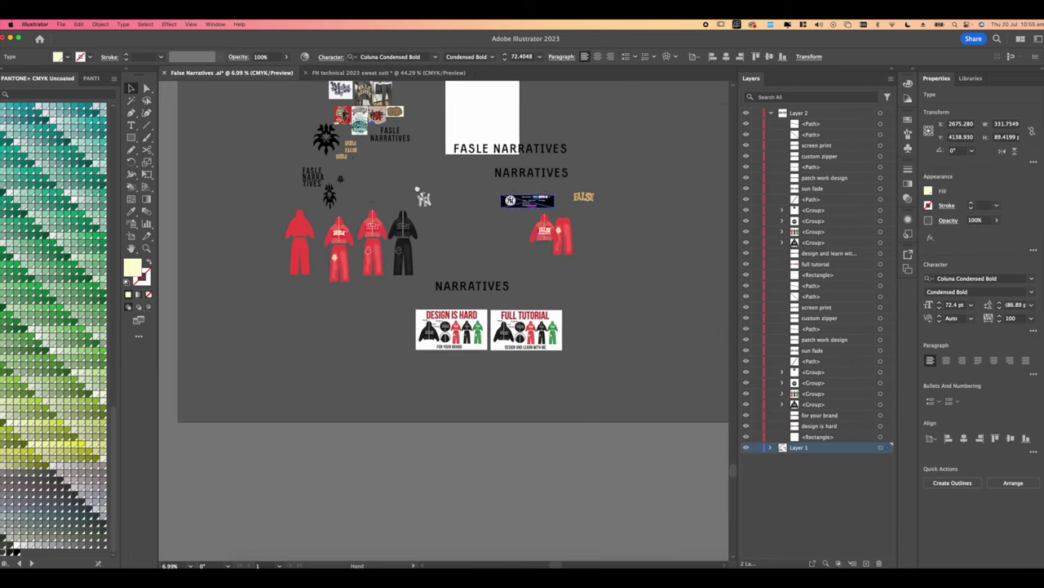
{"action": "left_click", "coordinate": [383, 161]}
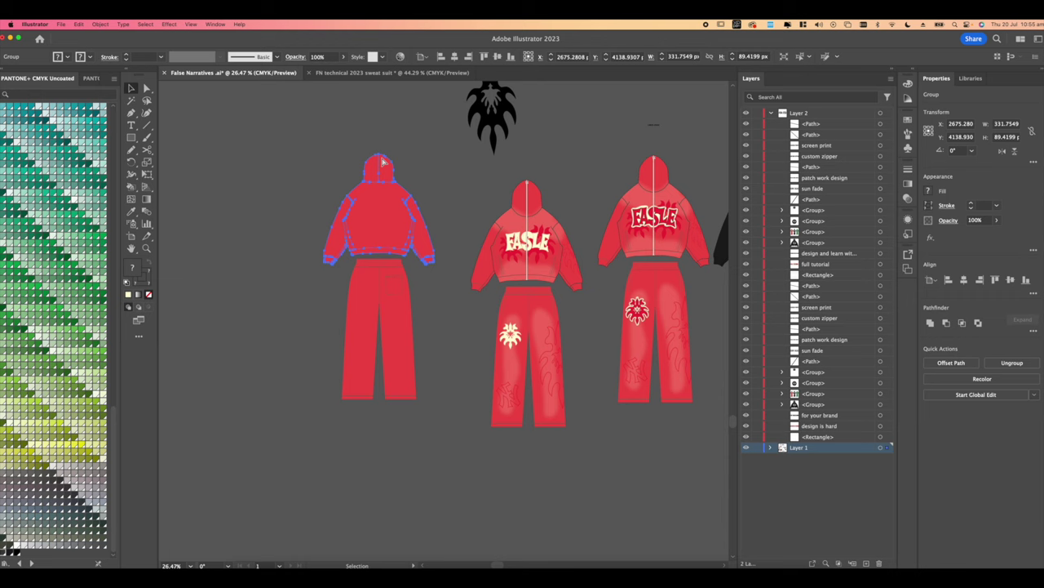
{"action": "left_click", "coordinate": [390, 73]}
{"action": "scroll", "coordinate": [502, 202], "scroll_direction": "up", "scroll_amount": 1}
{"action": "key", "text": "super+v"}
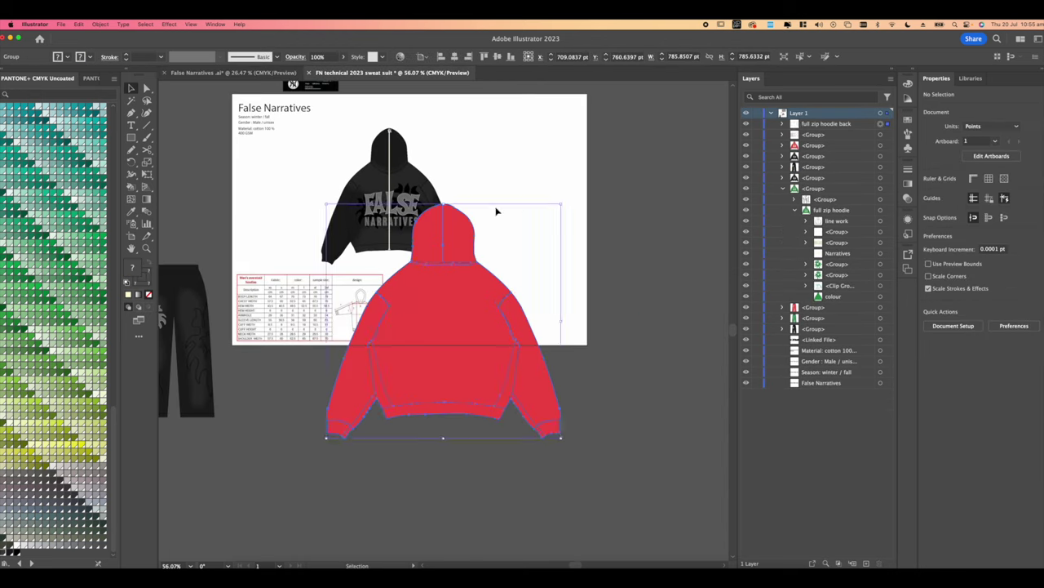
Place the red hoodie back view beside the black hoodie's upper half and scale it to about 359 pt wide.
{"action": "scroll", "coordinate": [496, 212], "scroll_direction": "left", "scroll_amount": 2}
{"action": "left_click_drag", "start_coordinate": [474, 289], "coordinate": [528, 196]}
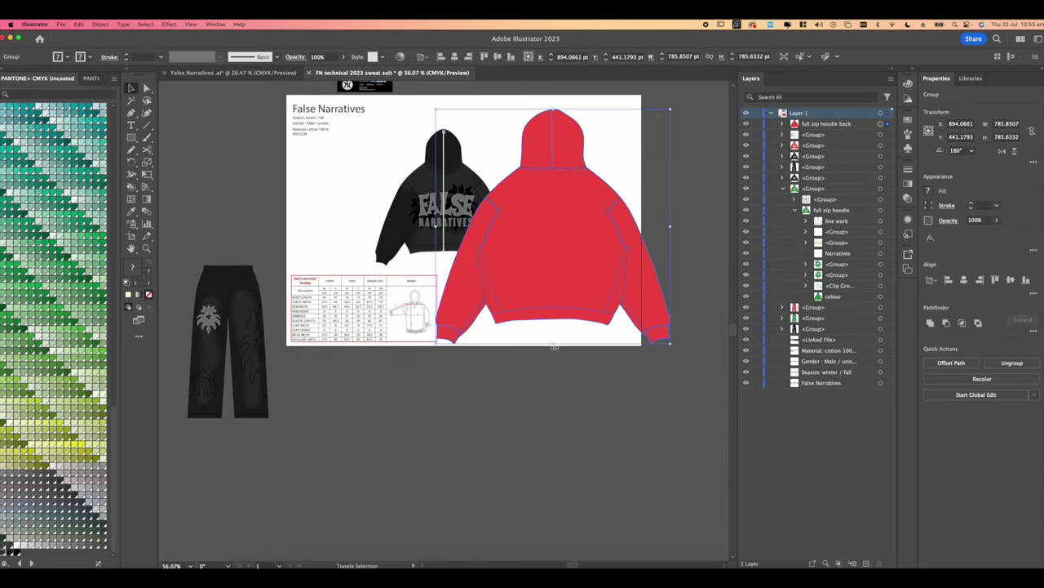
{"action": "left_click_drag", "start_coordinate": [555, 346], "coordinate": [545, 270]}
{"action": "scroll", "coordinate": [554, 266], "scroll_direction": "up", "scroll_amount": 3}
{"action": "scroll", "coordinate": [563, 326], "scroll_direction": "right", "scroll_amount": 1}
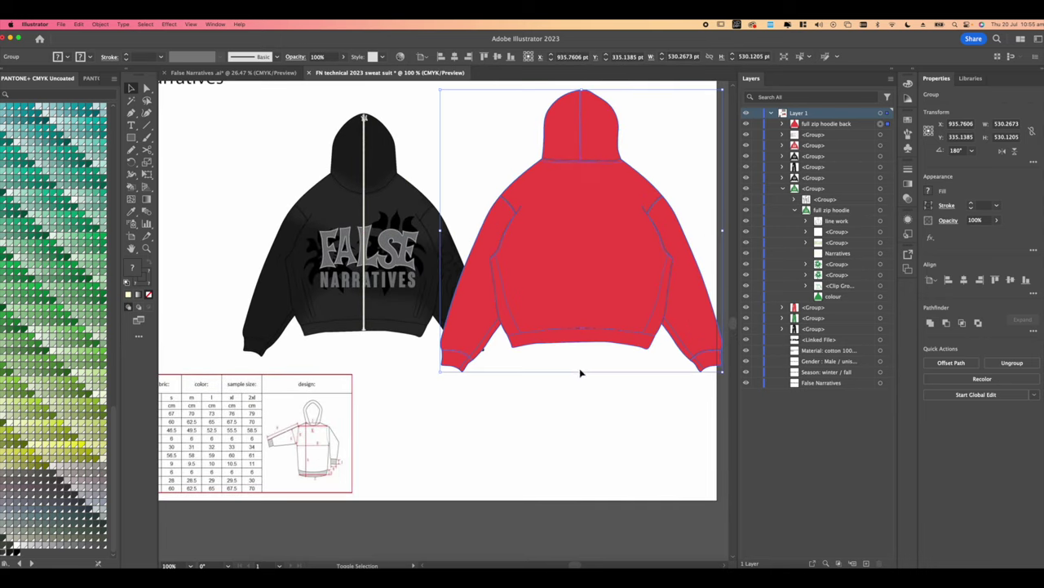
{"action": "left_click_drag", "start_coordinate": [583, 373], "coordinate": [583, 280]}
{"action": "scroll", "coordinate": [551, 237], "scroll_direction": "up", "scroll_amount": 1}
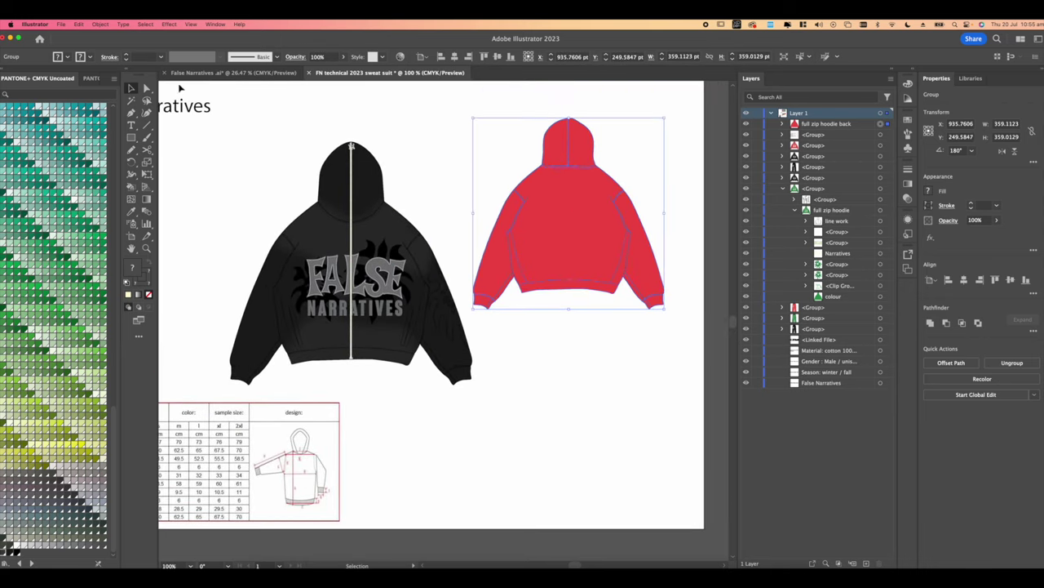
Recolour the back hoodie's red base shape with the black sampled from the front hoodie.
{"action": "left_click", "coordinate": [147, 87]}
{"action": "left_click", "coordinate": [539, 173]}
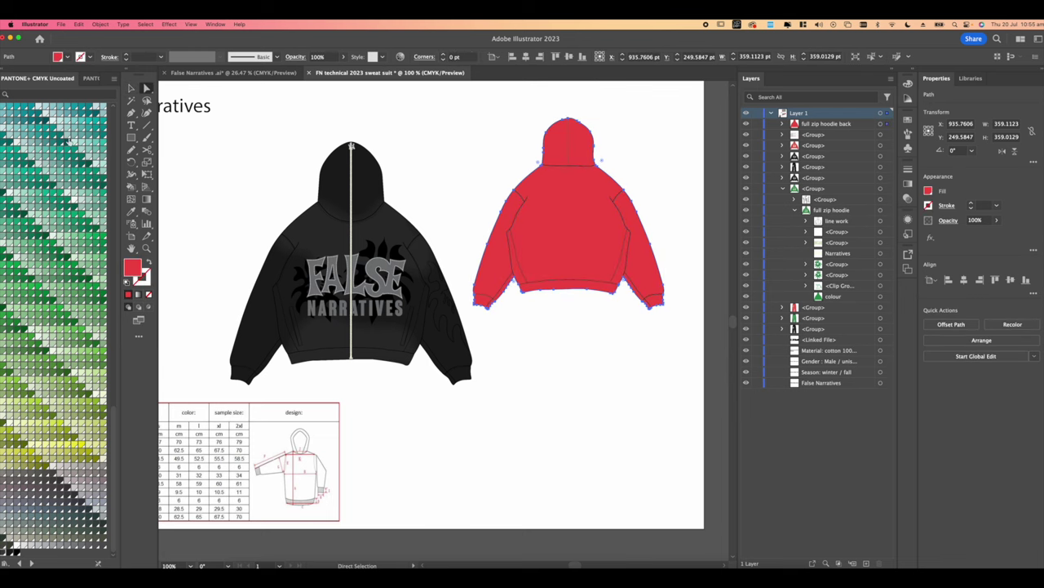
{"action": "left_click", "coordinate": [130, 212]}
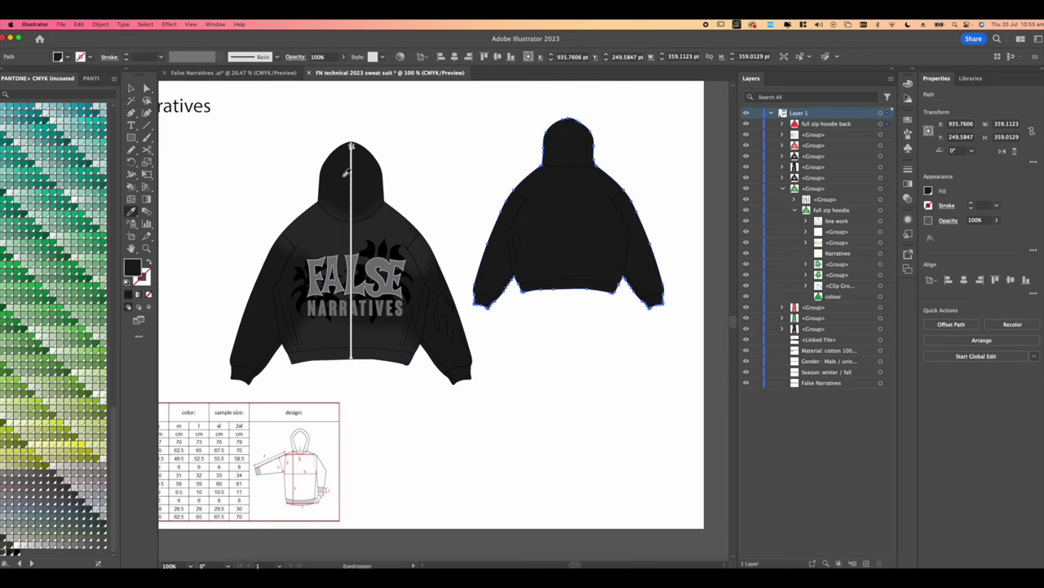
{"action": "left_click", "coordinate": [333, 177]}
{"action": "scroll", "coordinate": [380, 147], "scroll_direction": "right", "scroll_amount": 1}
{"action": "left_click", "coordinate": [452, 170]}
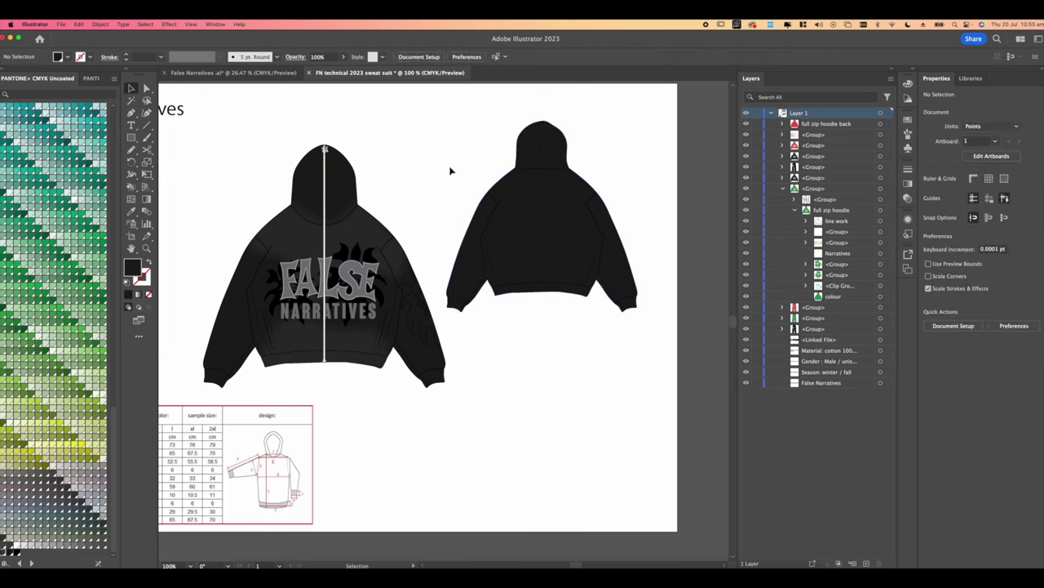
Move the back hoodie slightly higher on the artboard.
{"action": "left_click_drag", "start_coordinate": [452, 170], "coordinate": [492, 160]}
{"action": "left_click_drag", "start_coordinate": [616, 284], "coordinate": [613, 267]}
{"action": "left_click", "coordinate": [618, 328]}
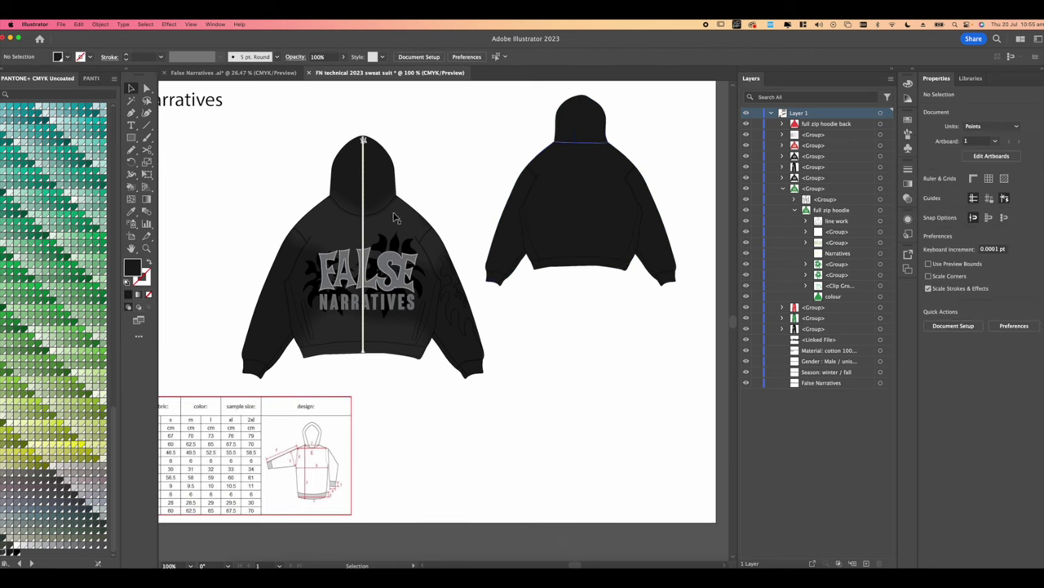
Copy the two blurred shading shapes from the front hoodie's body and position the copies over the back hoodie.
{"action": "left_click", "coordinate": [147, 88]}
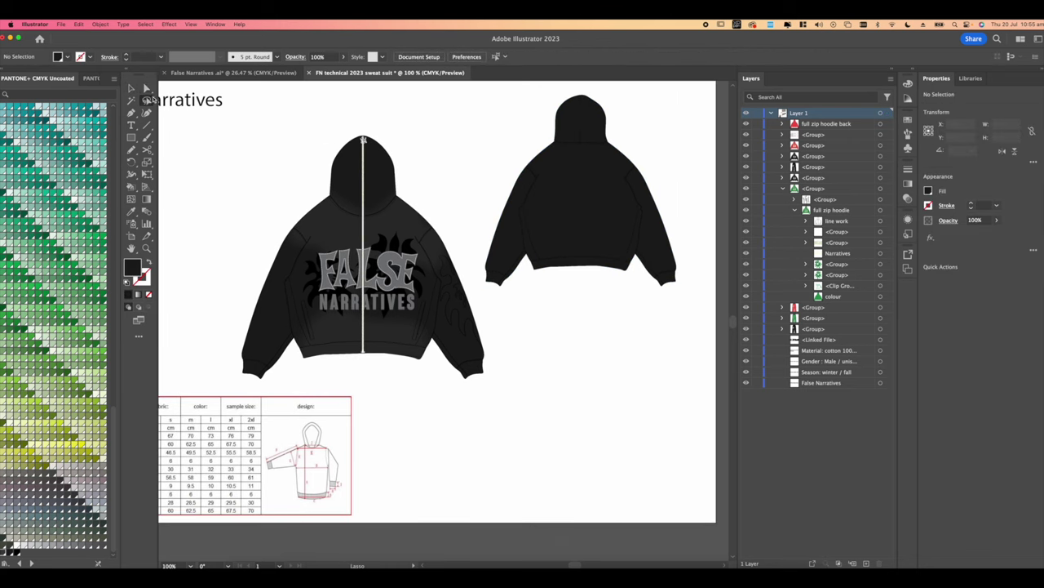
{"action": "left_click", "coordinate": [324, 235]}
{"action": "left_click", "coordinate": [341, 357], "text": "shift"}
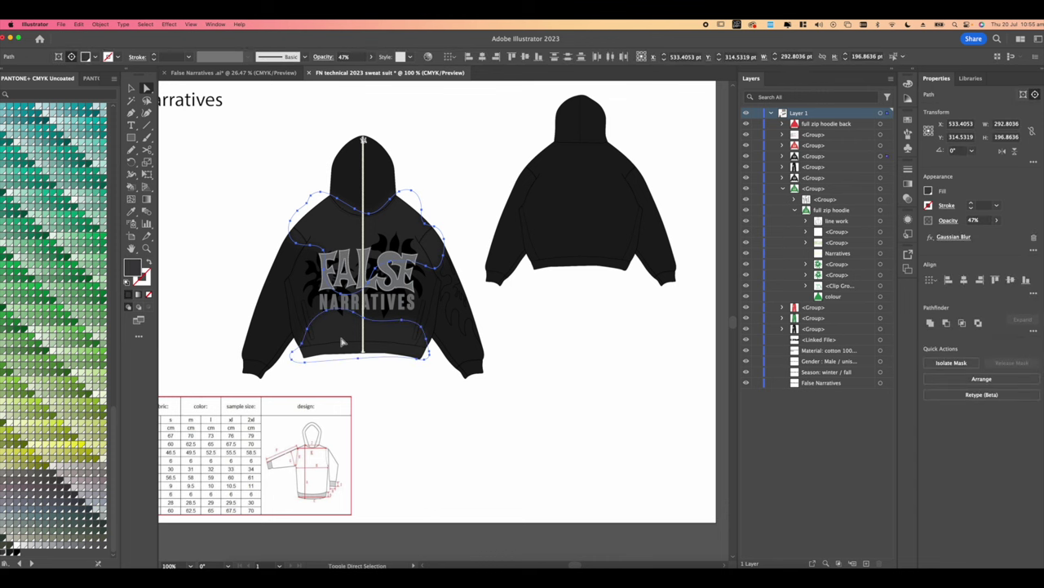
{"action": "key", "text": "super+c"}
{"action": "left_click_drag", "start_coordinate": [491, 316], "coordinate": [408, 382]}
{"action": "key", "text": "super+v"}
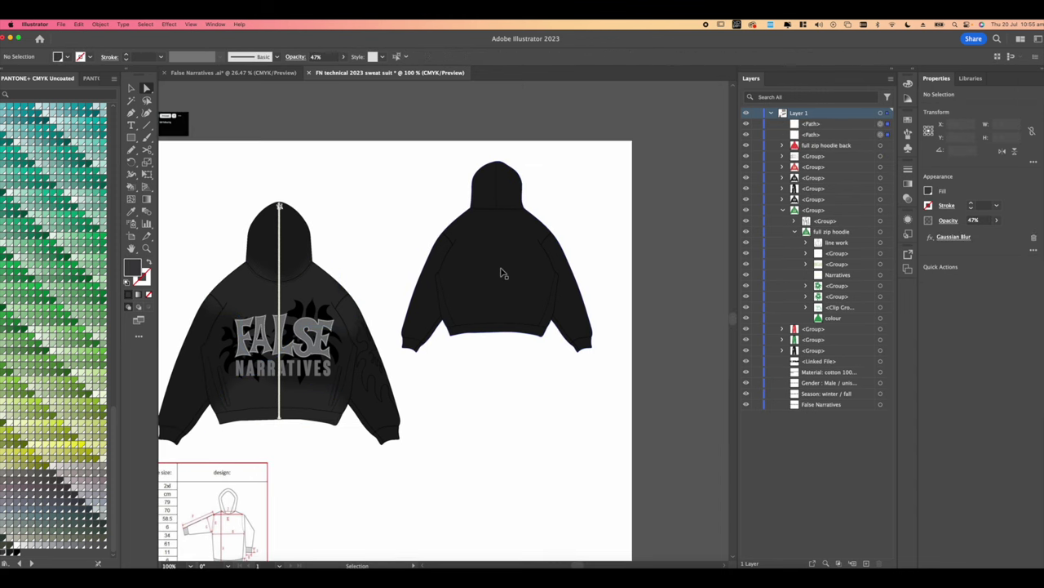
{"action": "scroll", "coordinate": [502, 280], "scroll_direction": "up", "scroll_amount": 3}
{"action": "left_click_drag", "start_coordinate": [416, 310], "coordinate": [539, 211]}
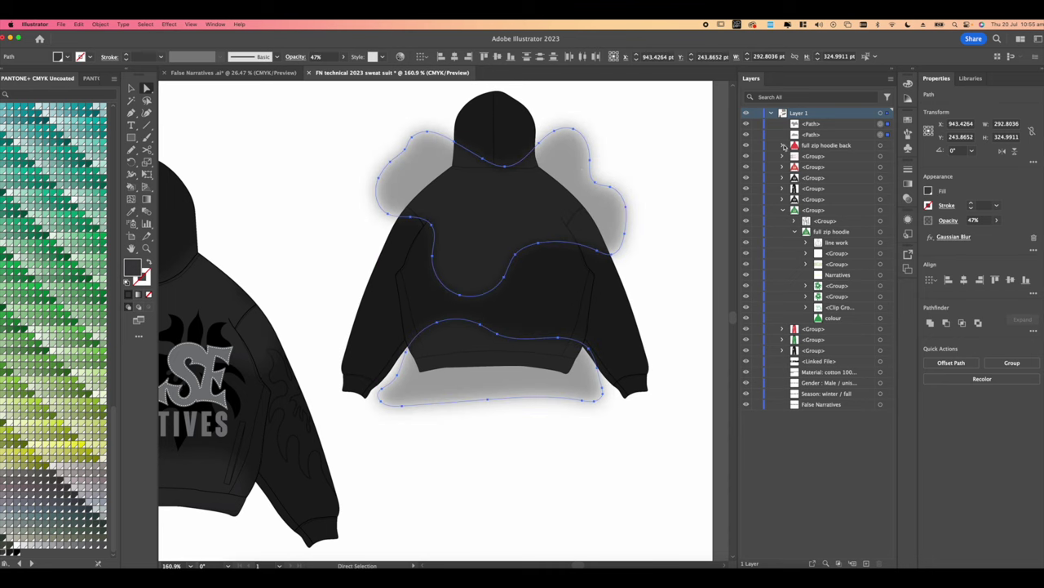
Duplicate the colour shape inside full zip hoodie back, then stack the two shading paths between both copies and group them.
{"action": "left_click", "coordinate": [784, 145]}
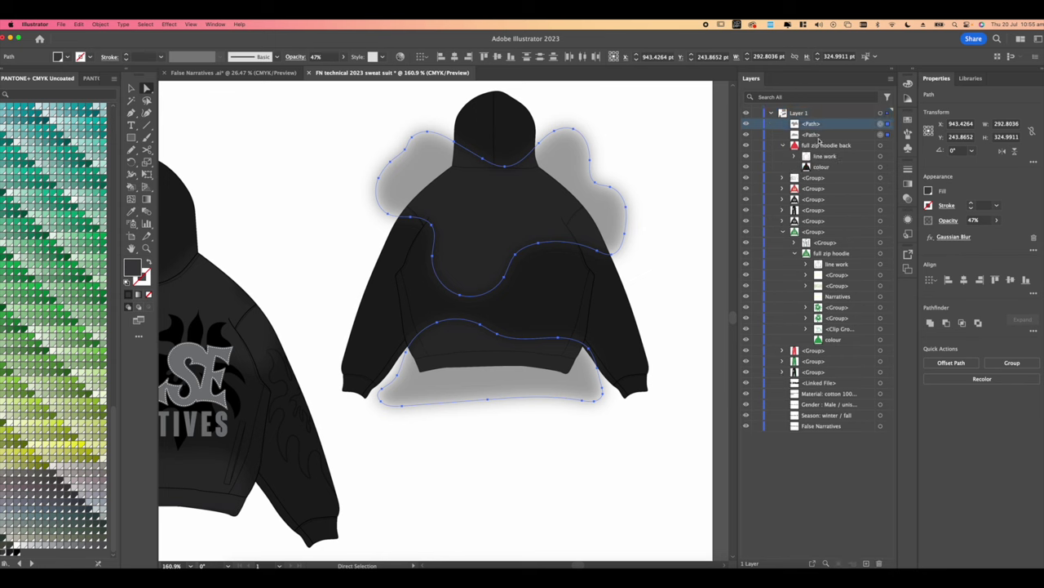
{"action": "left_click_drag", "start_coordinate": [825, 168], "coordinate": [821, 163]}
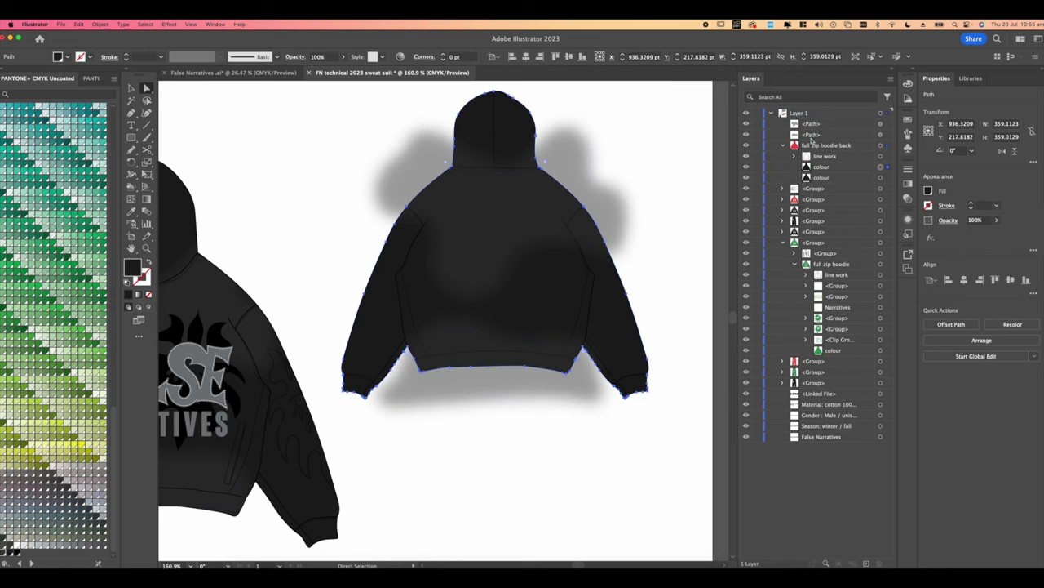
{"action": "mouse_move", "coordinate": [810, 125]}
{"action": "left_mouse_down"}
{"action": "mouse_move", "coordinate": [820, 177]}
{"action": "mouse_move", "coordinate": [816, 168]}
{"action": "left_mouse_up"}
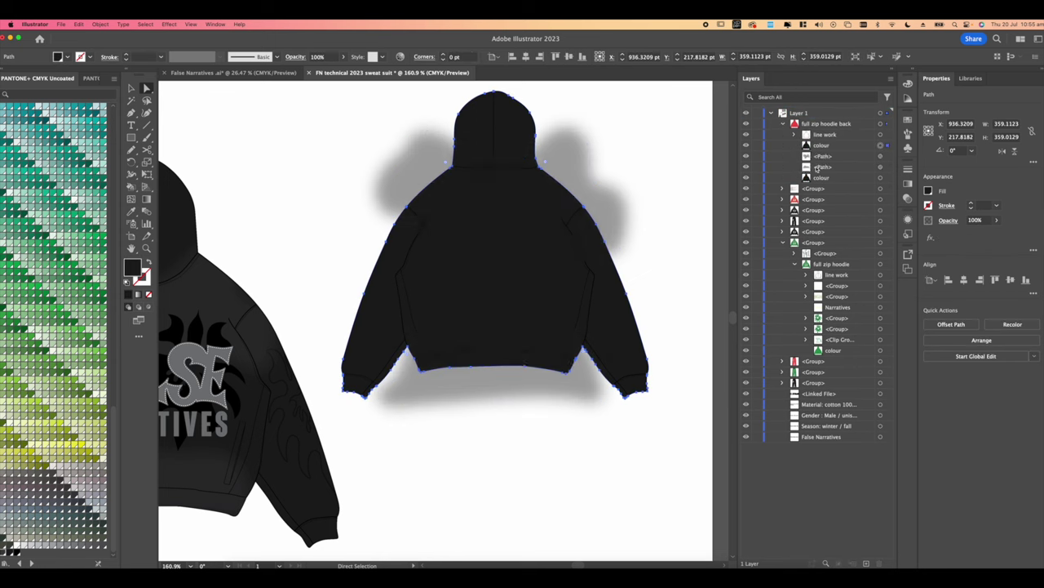
{"action": "left_click", "coordinate": [879, 167]}
{"action": "left_click", "coordinate": [879, 156], "text": "shift"}
{"action": "key", "text": "super+g"}
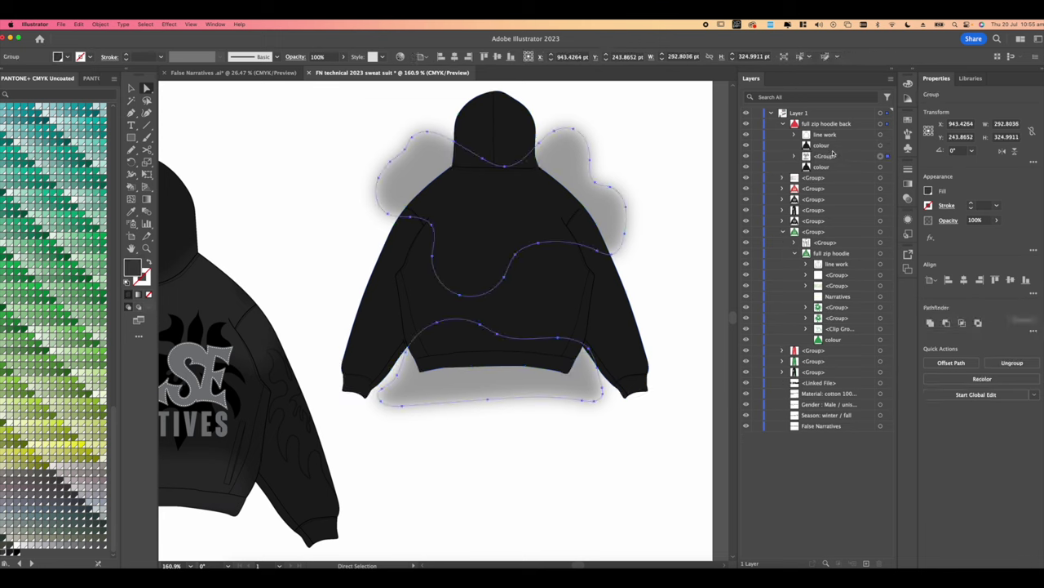
Clip the shading group to the back hoodie's silhouette with a clipping mask made from the upper colour shape.
{"action": "left_click", "coordinate": [879, 145]}
{"action": "left_click", "coordinate": [879, 156], "text": "shift"}
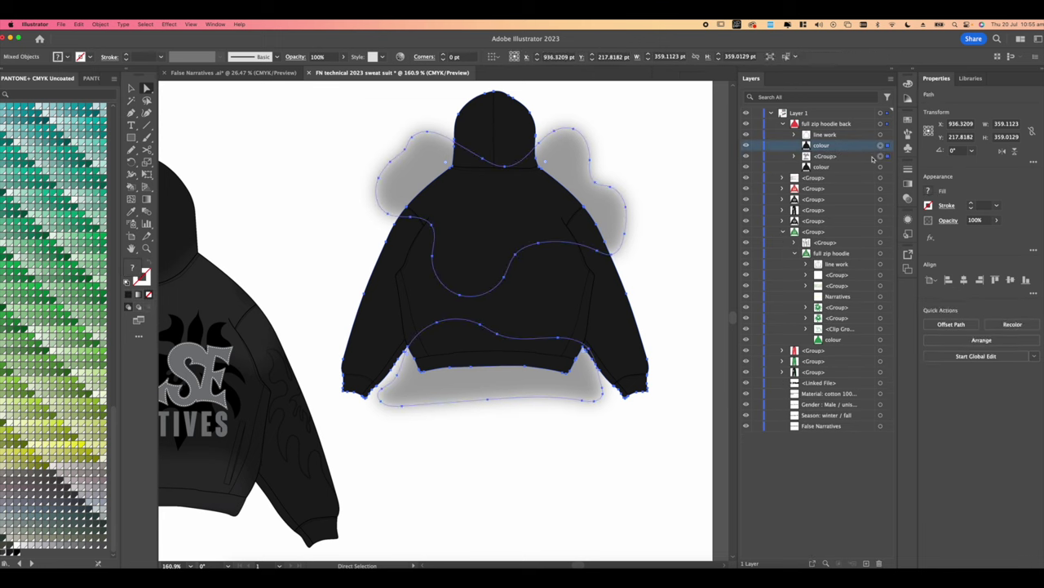
{"action": "right_click", "coordinate": [559, 204]}
{"action": "left_click", "coordinate": [590, 319]}
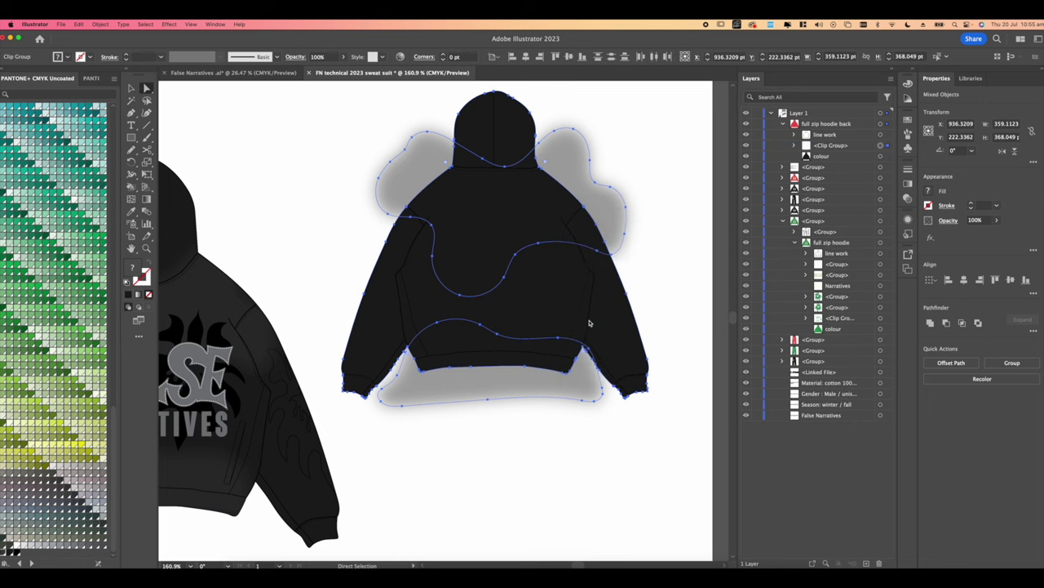
{"action": "left_click", "coordinate": [562, 389]}
{"action": "scroll", "coordinate": [444, 315], "scroll_direction": "down", "scroll_amount": 3}
{"action": "left_click_drag", "start_coordinate": [427, 294], "coordinate": [568, 238]}
{"action": "scroll", "coordinate": [563, 242], "scroll_direction": "down", "scroll_amount": 1}
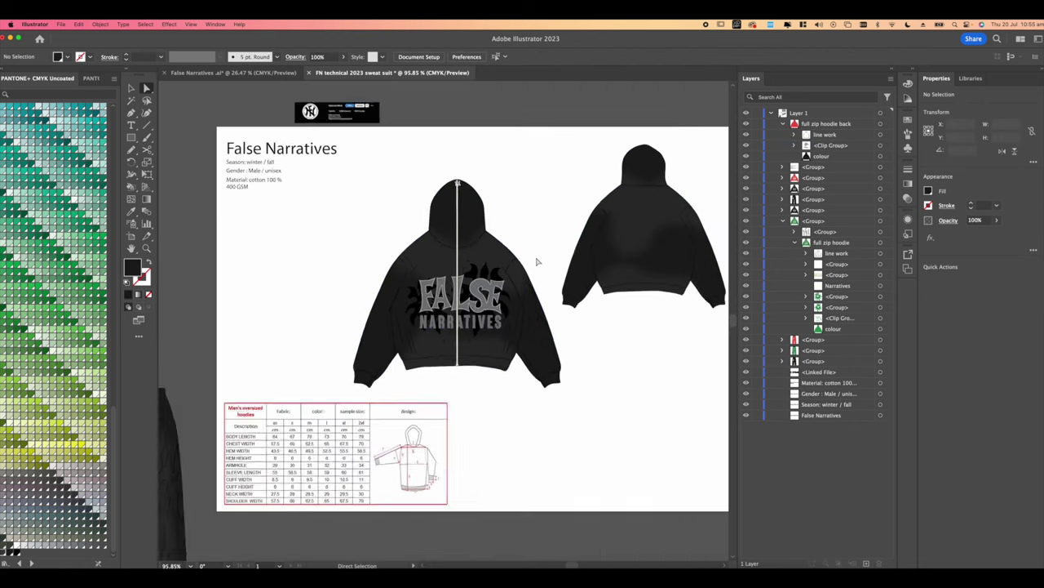
Add the text label "back" in 13 pt Myriad Pro beneath the back hoodie's hem.
{"action": "scroll", "coordinate": [516, 284], "scroll_direction": "down", "scroll_amount": 2}
{"action": "left_click_drag", "start_coordinate": [528, 273], "coordinate": [498, 285]}
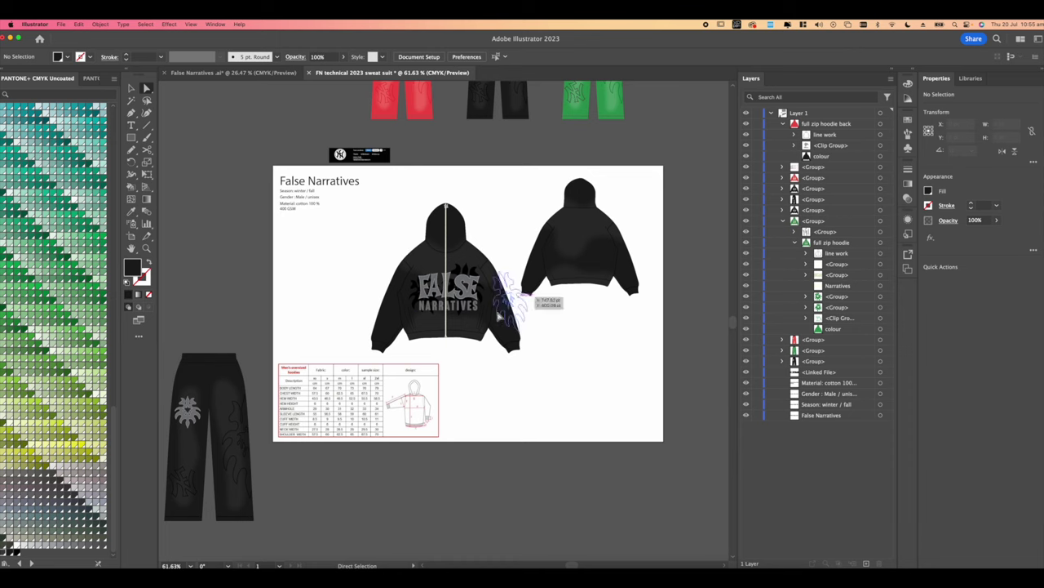
{"action": "scroll", "coordinate": [447, 279], "scroll_direction": "up", "scroll_amount": 3}
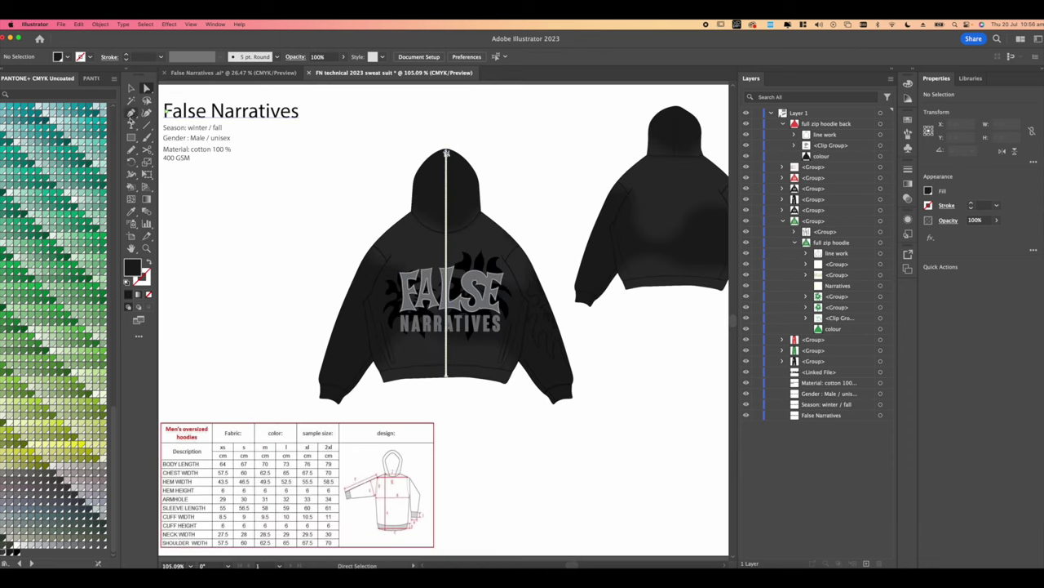
{"action": "left_click", "coordinate": [131, 125]}
{"action": "scroll", "coordinate": [481, 308], "scroll_direction": "up", "scroll_amount": 3}
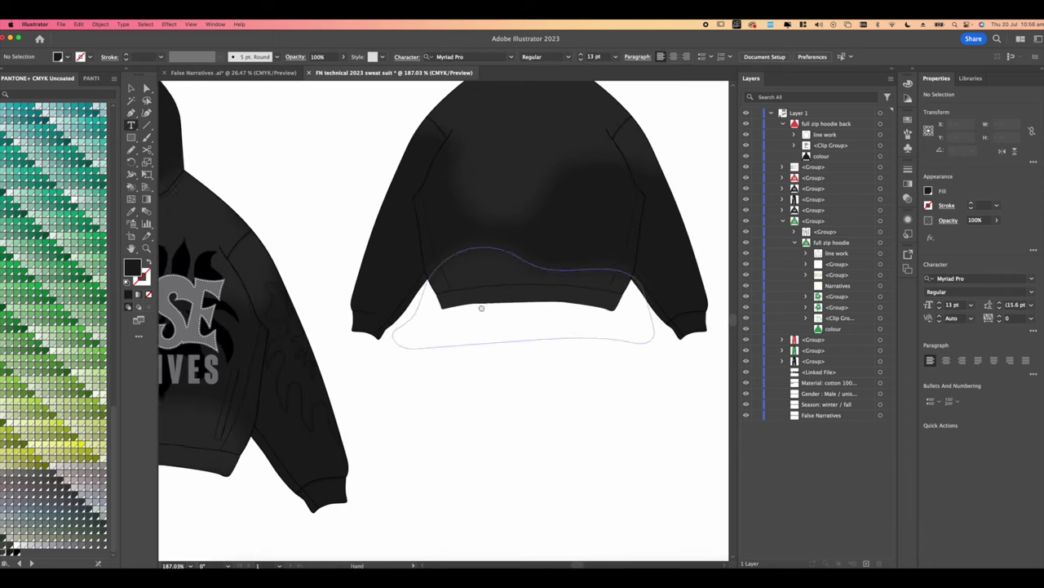
{"action": "left_click", "coordinate": [530, 365]}
{"action": "scroll", "coordinate": [530, 363], "scroll_direction": "up", "scroll_amount": 2}
{"action": "type", "text": "back"}
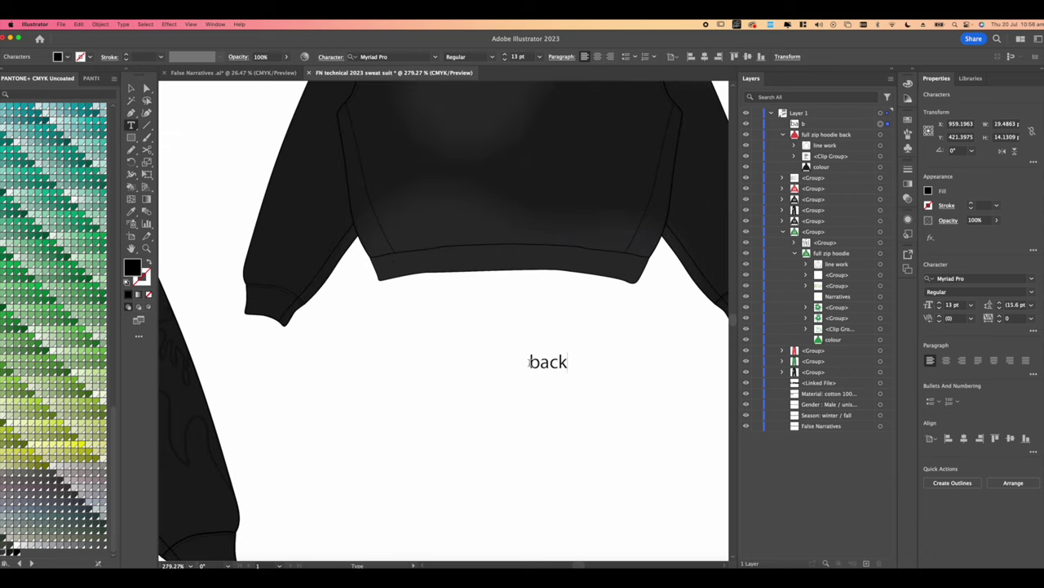
{"action": "left_click_drag", "start_coordinate": [552, 365], "coordinate": [526, 300]}
Place a copy of the label beneath the front hoodie's hem and change its text to "Front".
{"action": "scroll", "coordinate": [526, 301], "scroll_direction": "down", "scroll_amount": 4}
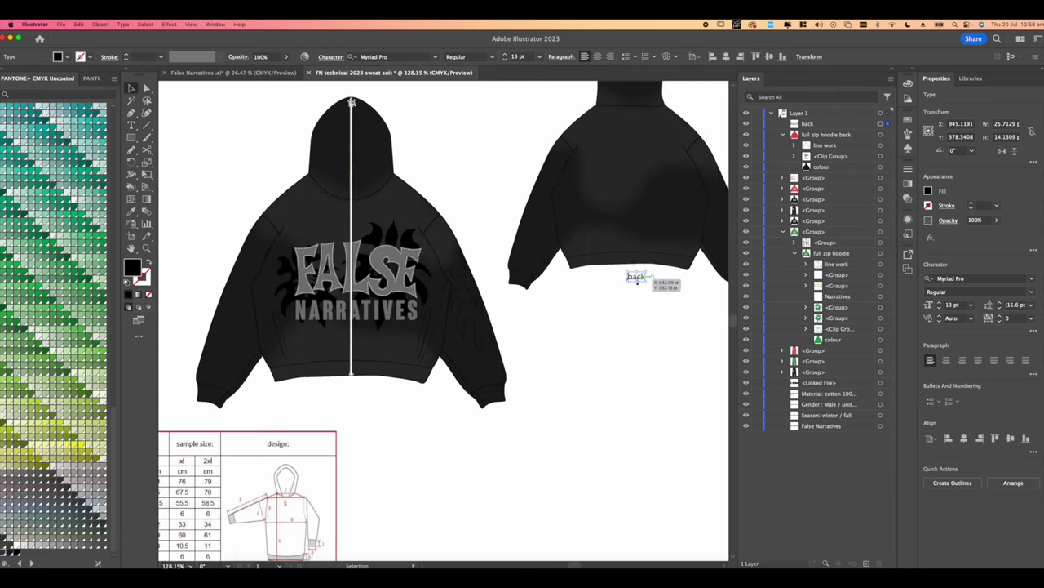
{"action": "left_click_drag", "start_coordinate": [351, 389], "coordinate": [351, 388]}
{"action": "scroll", "coordinate": [351, 389], "scroll_direction": "up", "scroll_amount": 5}
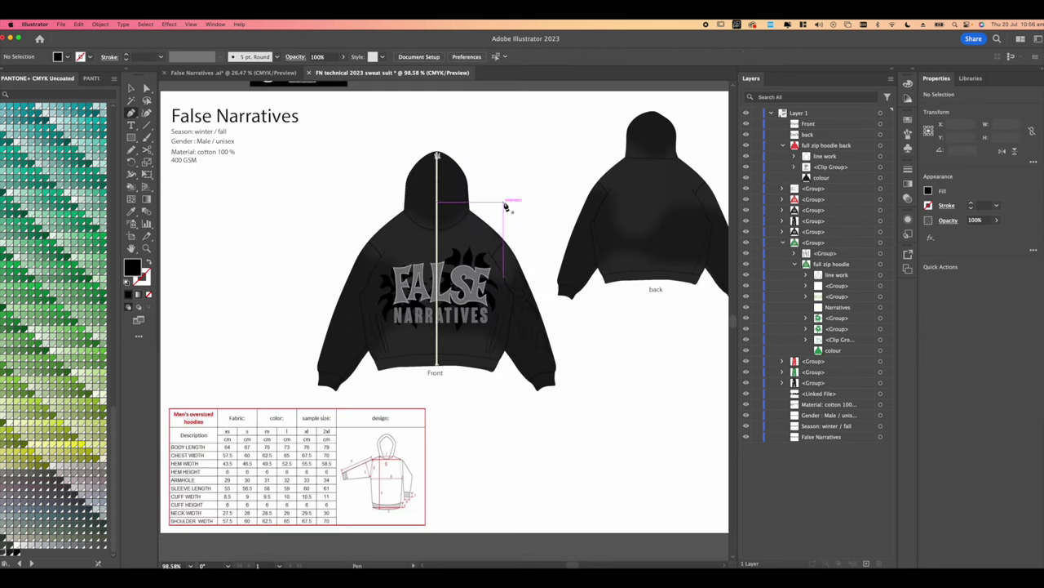
{"action": "scroll", "coordinate": [488, 224], "scroll_direction": "up", "scroll_amount": 5}
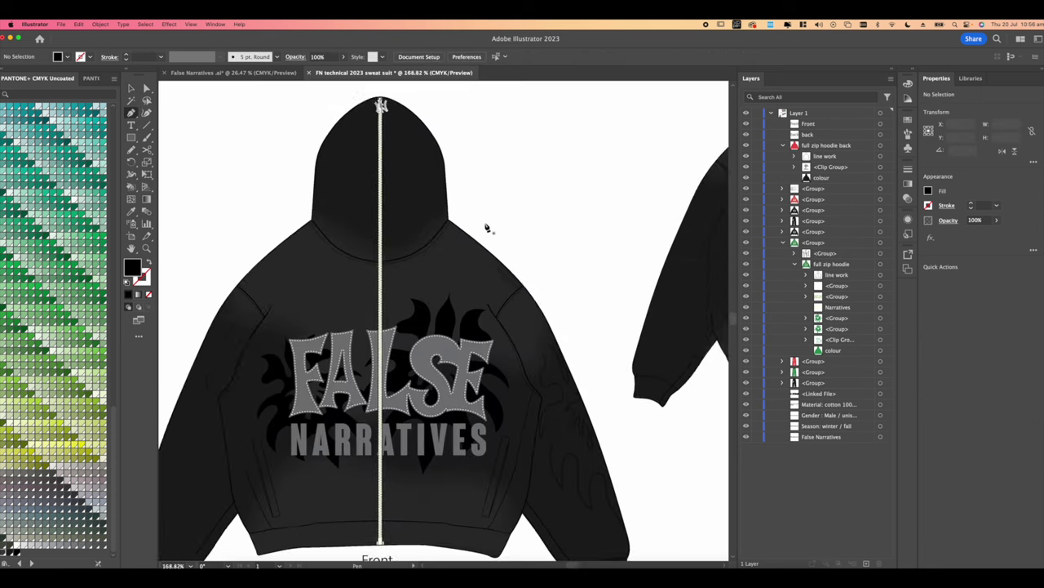
{"action": "left_click_drag", "start_coordinate": [375, 268], "coordinate": [412, 232]}
{"action": "scroll", "coordinate": [406, 246], "scroll_direction": "down", "scroll_amount": 2}
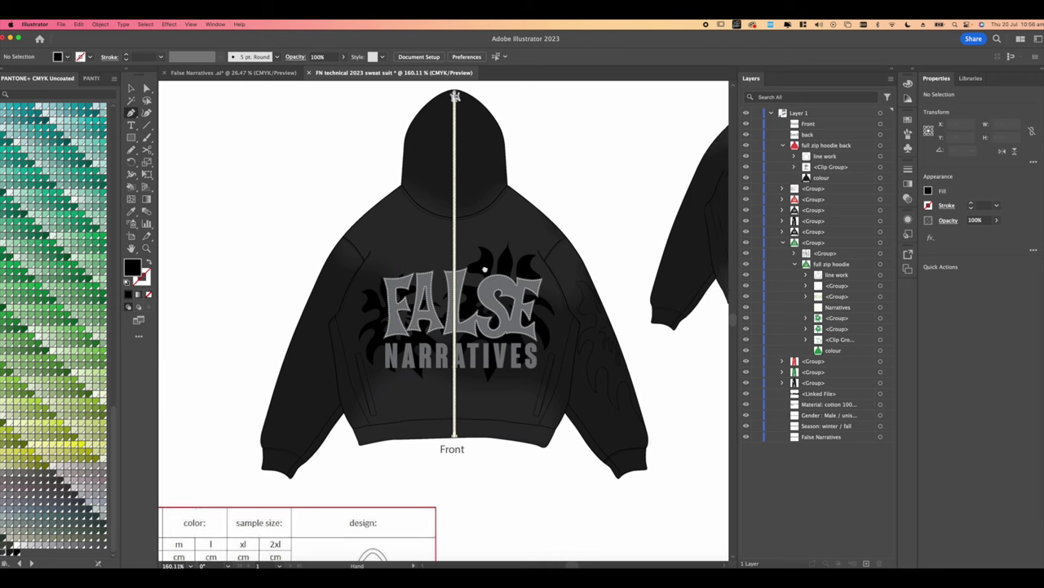
{"action": "scroll", "coordinate": [457, 253], "scroll_direction": "right", "scroll_amount": 2}
{"action": "key", "text": "v"}
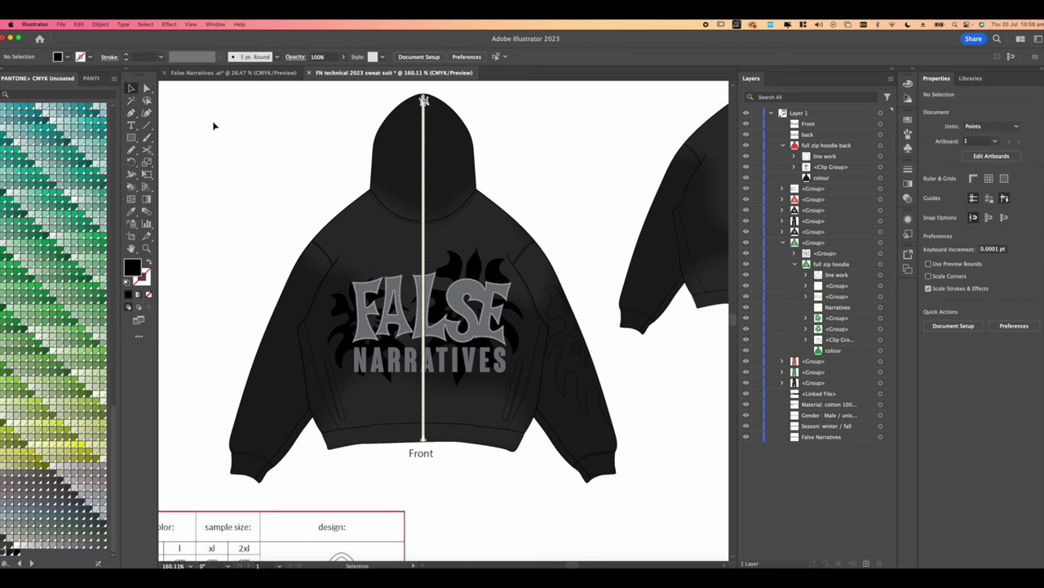
{"action": "scroll", "coordinate": [338, 174], "scroll_direction": "left", "scroll_amount": 5}
{"action": "scroll", "coordinate": [338, 174], "scroll_direction": "up", "scroll_amount": 1}
Draw a square about 176 pt wide in the empty area between the material text and the front hoodie.
{"action": "left_click", "coordinate": [134, 142]}
{"action": "left_click_drag", "start_coordinate": [478, 184], "coordinate": [449, 207]}
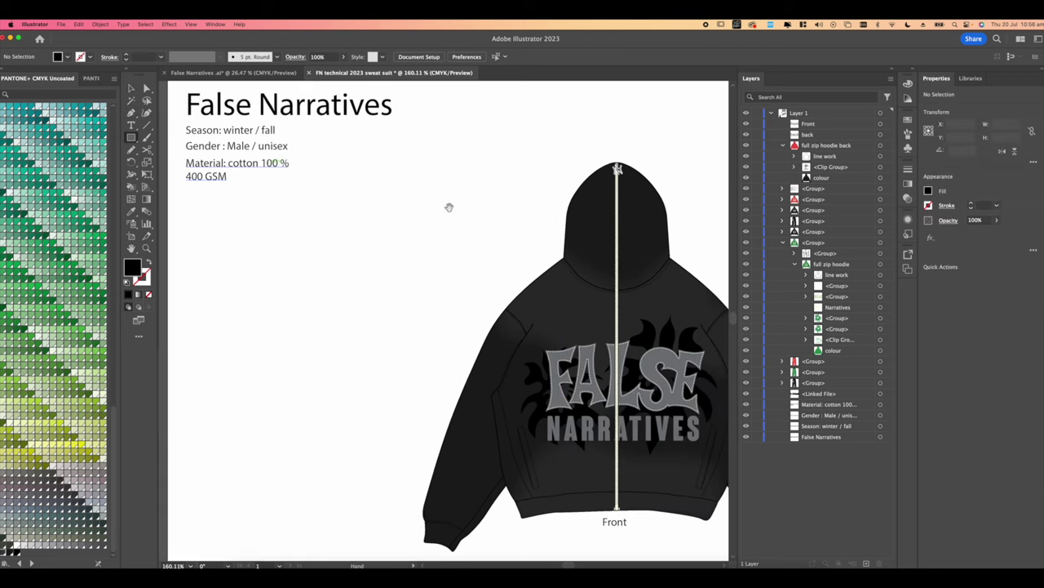
{"action": "scroll", "coordinate": [372, 150], "scroll_direction": "right", "scroll_amount": 5}
{"action": "scroll", "coordinate": [372, 150], "scroll_direction": "down", "scroll_amount": 1}
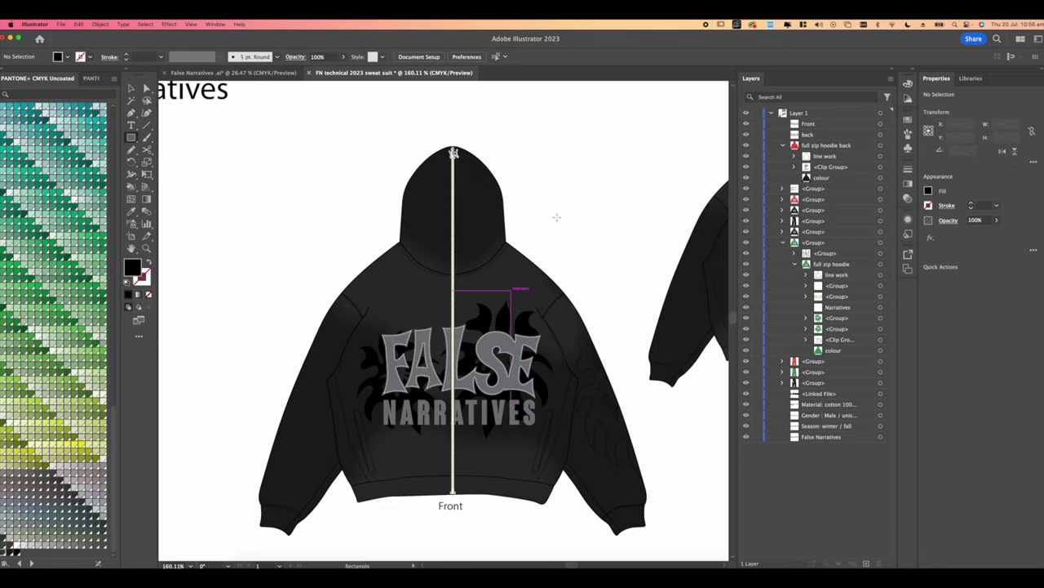
{"action": "left_click_drag", "start_coordinate": [469, 255], "coordinate": [494, 236]}
{"action": "left_click_drag", "start_coordinate": [432, 284], "coordinate": [471, 295]}
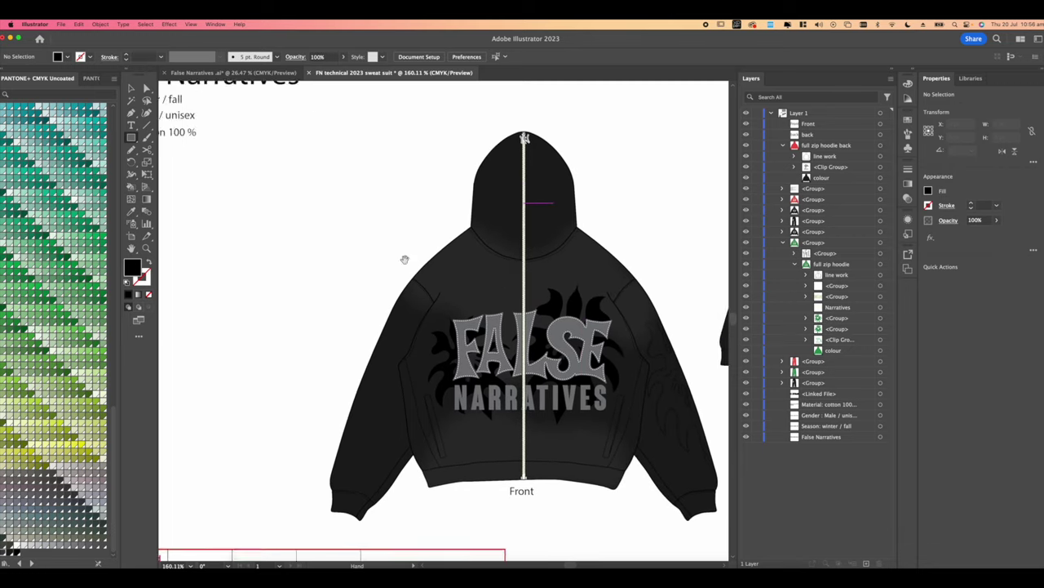
{"action": "left_click_drag", "start_coordinate": [403, 259], "coordinate": [510, 288]}
{"action": "left_click_drag", "start_coordinate": [285, 175], "coordinate": [437, 325]}
{"action": "scroll", "coordinate": [436, 325], "scroll_direction": "right", "scroll_amount": 3}
{"action": "scroll", "coordinate": [437, 325], "scroll_direction": "down", "scroll_amount": 1}
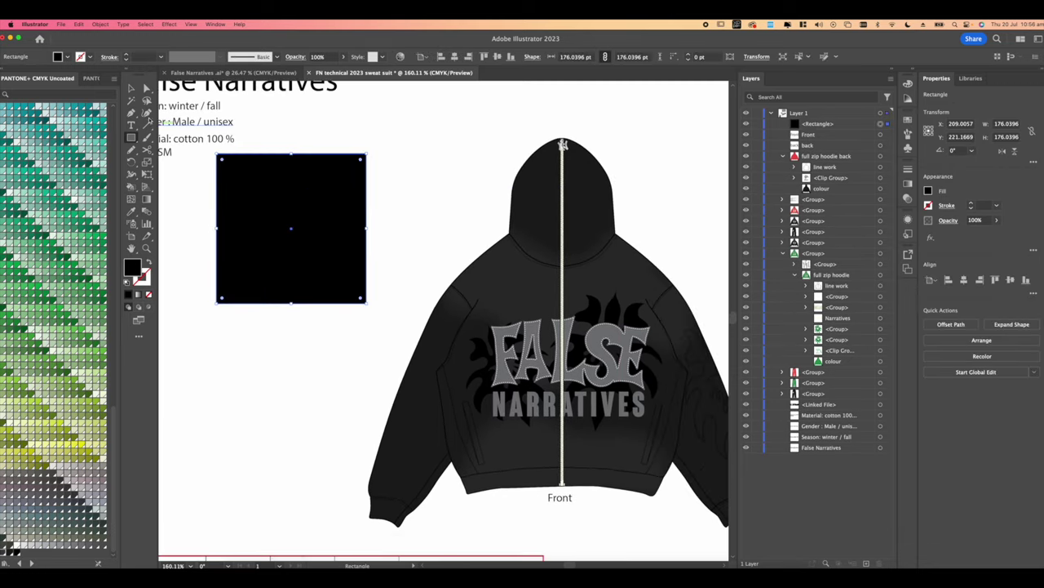
{"action": "left_click_drag", "start_coordinate": [246, 157], "coordinate": [278, 174]}
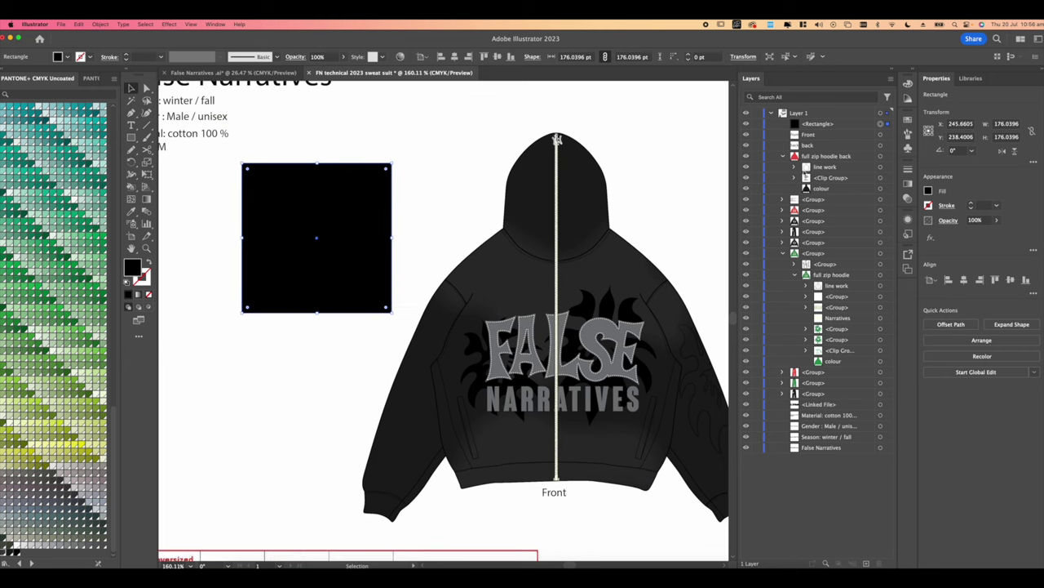
Fill the new square with a medium grey swatch.
{"action": "left_click", "coordinate": [929, 191]}
{"action": "left_click", "coordinate": [870, 254]}
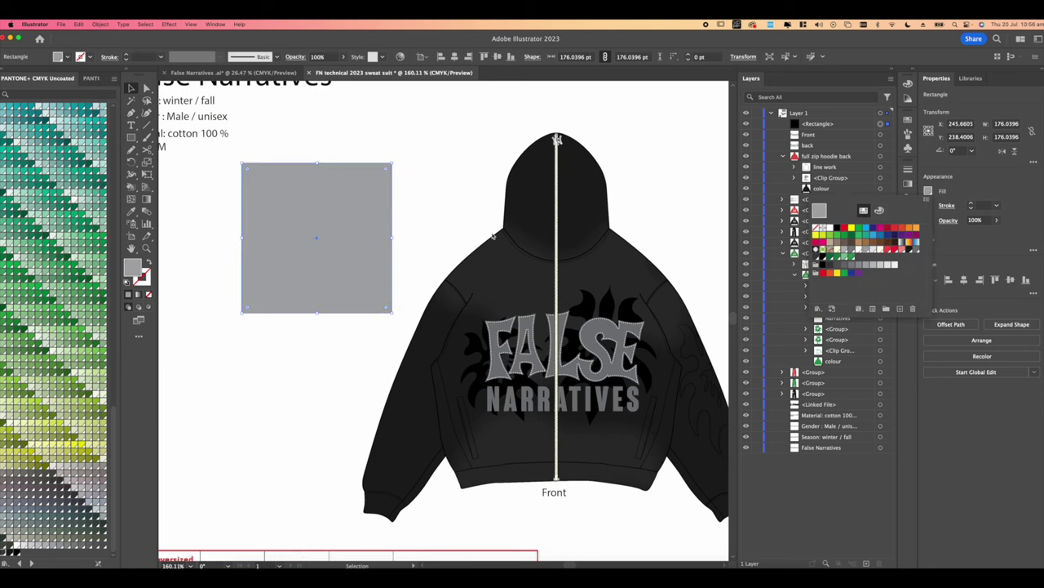
{"action": "left_click", "coordinate": [860, 268]}
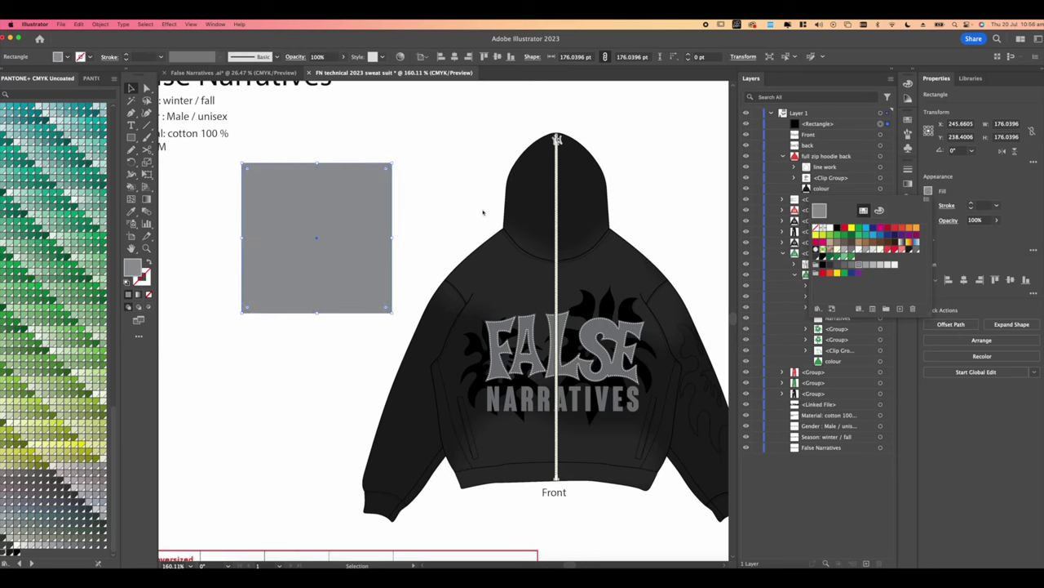
{"action": "scroll", "coordinate": [482, 212], "scroll_direction": "left", "scroll_amount": 3}
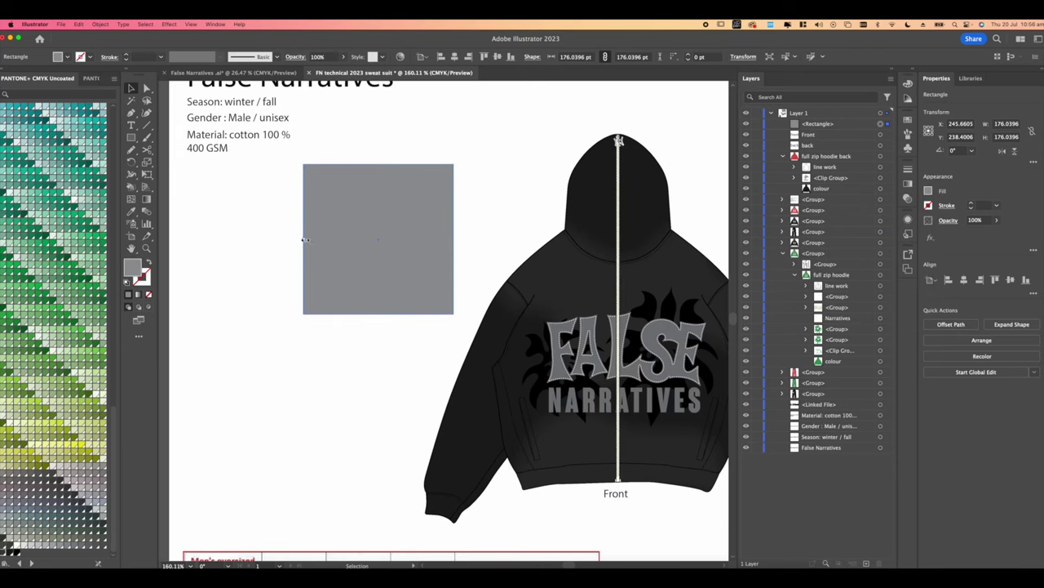
Widen the grey square into a rectangle about 258 pt wide beside the front hoodie.
{"action": "left_click_drag", "start_coordinate": [306, 240], "coordinate": [232, 239]}
{"action": "left_click_drag", "start_coordinate": [388, 241], "coordinate": [389, 244]}
{"action": "left_click", "coordinate": [510, 217]}
Copy the stitched FALSE lettering group from the front hoodie and place the copy over the middle of the grey rectangle.
{"action": "left_click_drag", "start_coordinate": [622, 218], "coordinate": [526, 160]}
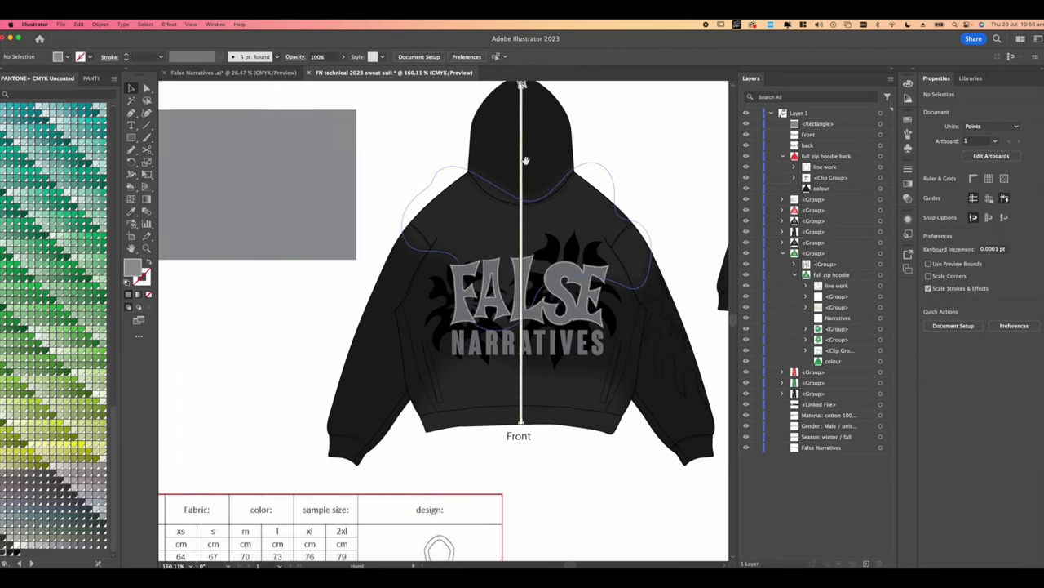
{"action": "scroll", "coordinate": [668, 185], "scroll_direction": "left", "scroll_amount": 2}
{"action": "left_click", "coordinate": [783, 156]}
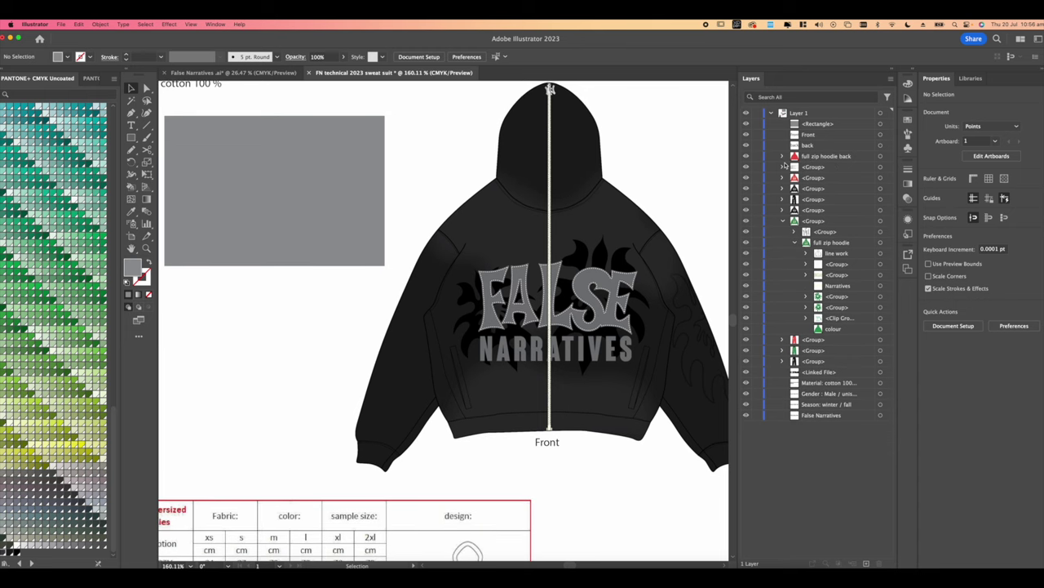
{"action": "left_click", "coordinate": [781, 189]}
{"action": "left_click", "coordinate": [617, 234]}
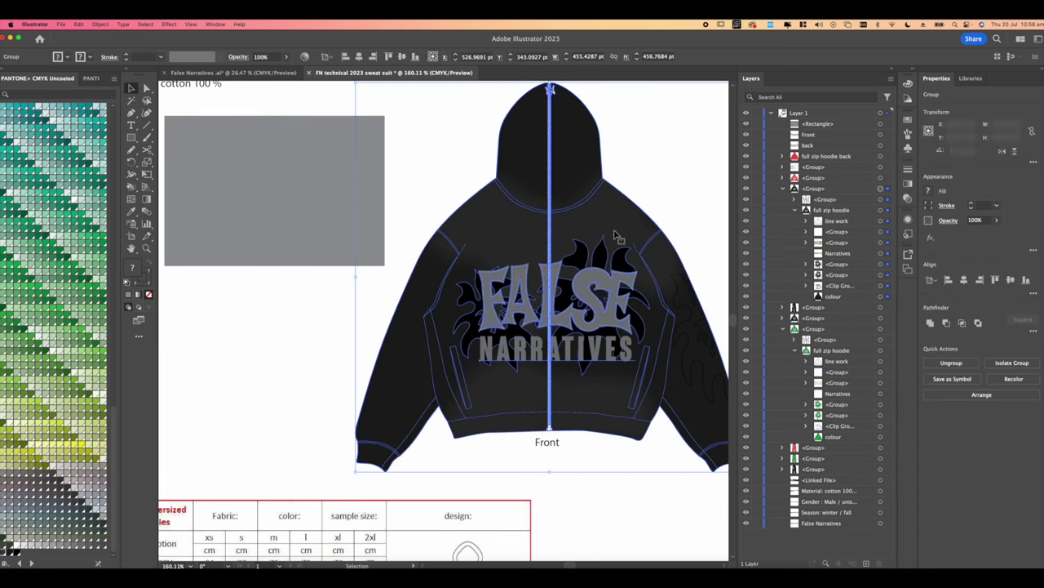
{"action": "left_click", "coordinate": [880, 243]}
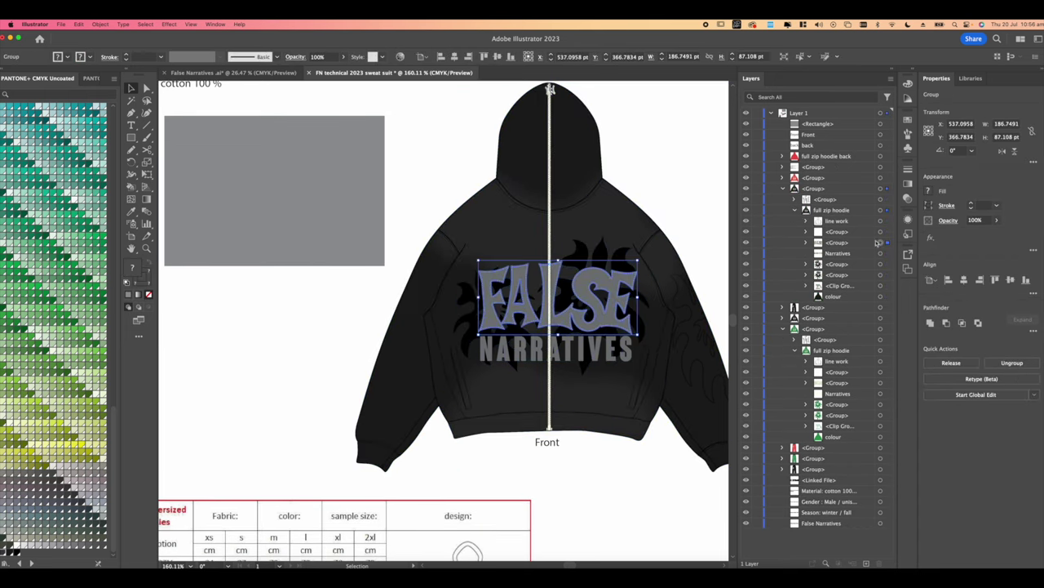
{"action": "scroll", "coordinate": [441, 278], "scroll_direction": "left", "scroll_amount": 5}
{"action": "key", "text": "ctrl+c"}
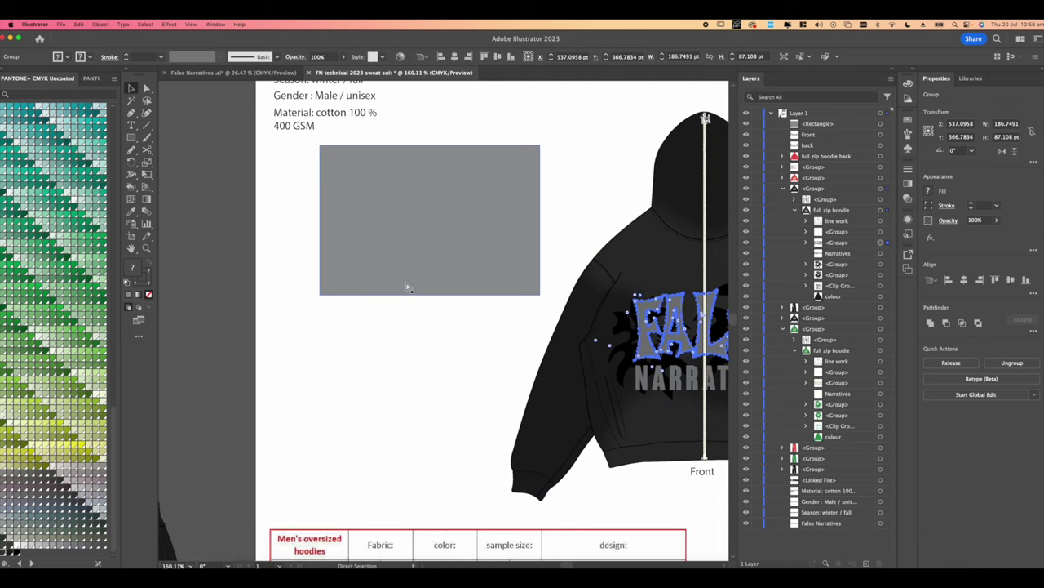
{"action": "key", "text": "ctrl+v"}
{"action": "left_click_drag", "start_coordinate": [470, 327], "coordinate": [461, 231]}
{"action": "left_click_drag", "start_coordinate": [429, 218], "coordinate": [455, 247]}
Enlarge the copied FALSE lettering until it spans most of the grey rectangle's width.
{"action": "scroll", "coordinate": [444, 220], "scroll_direction": "up", "scroll_amount": 5}
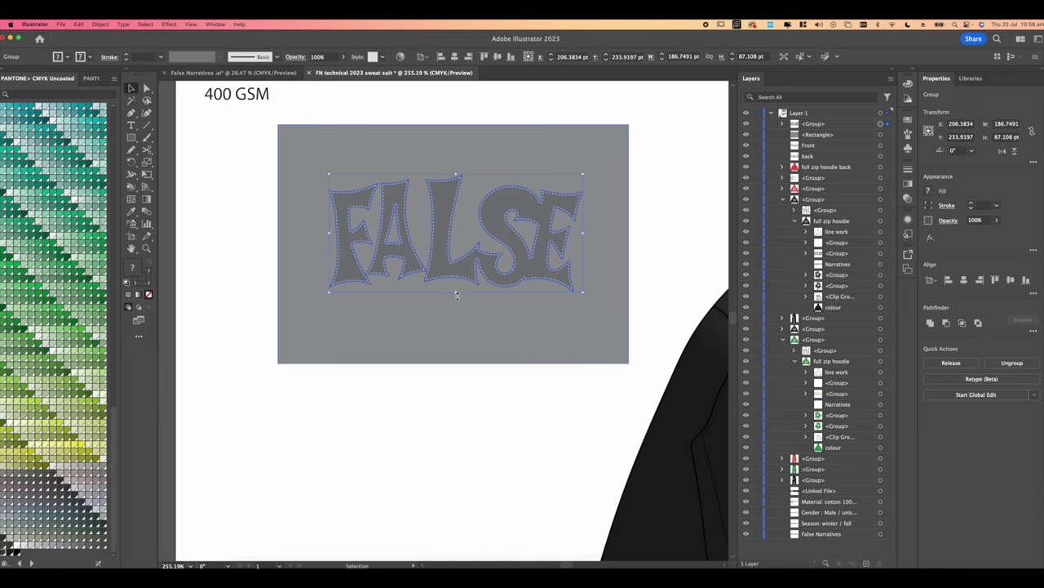
{"action": "left_click_drag", "start_coordinate": [456, 295], "coordinate": [523, 268]}
{"action": "left_click", "coordinate": [526, 351]}
{"action": "left_click_drag", "start_coordinate": [539, 337], "coordinate": [517, 358]}
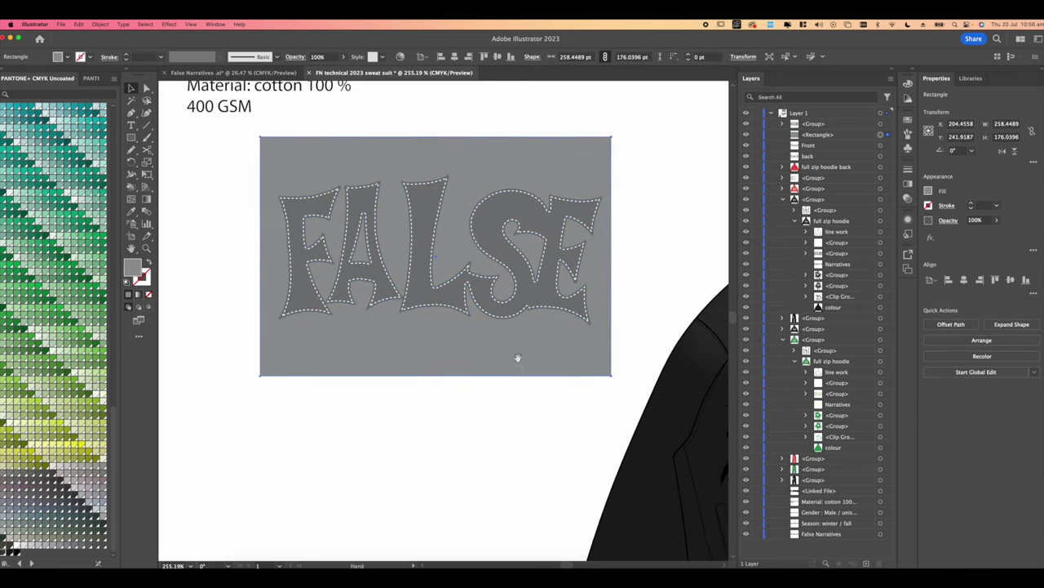
Draw a straight leader line with the Pen tool from the letter S diagonally up to above the grey rectangle.
{"action": "key", "text": "p"}
{"action": "left_click_drag", "start_coordinate": [530, 248], "coordinate": [503, 288]}
{"action": "scroll", "coordinate": [527, 183], "scroll_direction": "up", "scroll_amount": 6}
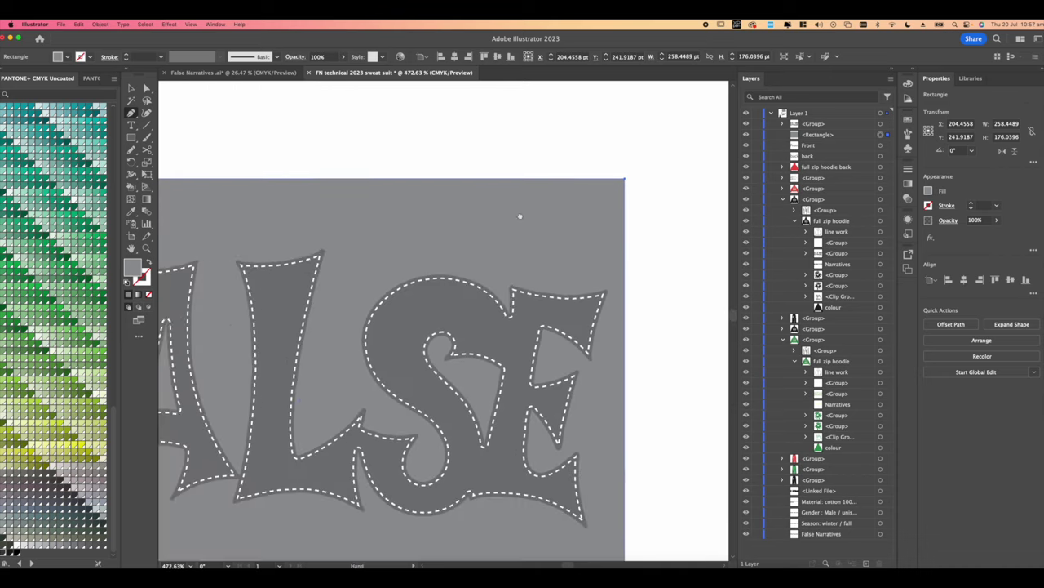
{"action": "left_click_drag", "start_coordinate": [521, 215], "coordinate": [485, 275]}
{"action": "left_click", "coordinate": [427, 351]}
{"action": "key", "text": "super+z"}
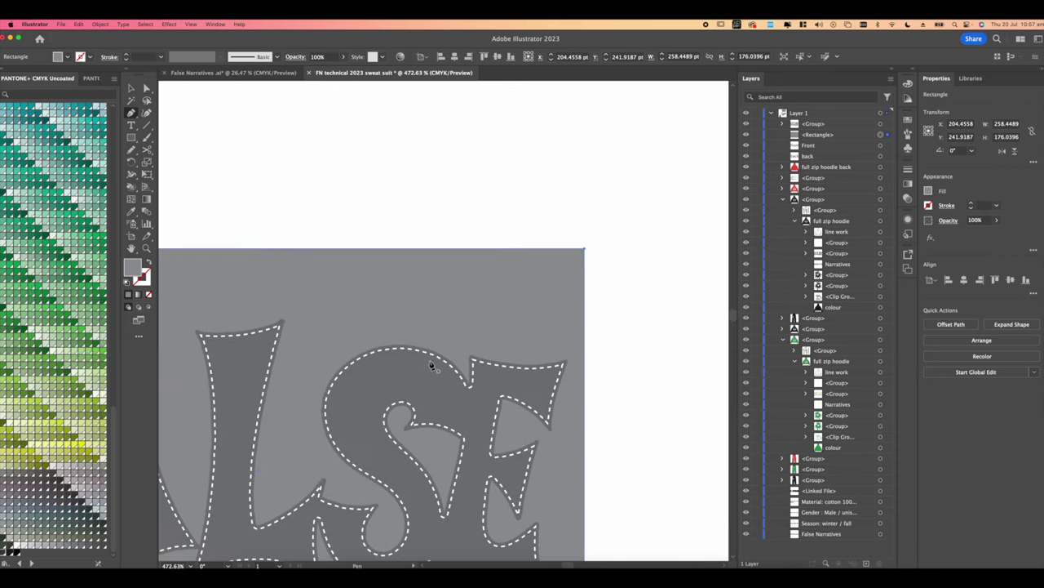
{"action": "left_click", "coordinate": [429, 361]}
{"action": "left_click", "coordinate": [553, 145]}
{"action": "left_click_drag", "start_coordinate": [553, 145], "coordinate": [542, 156]}
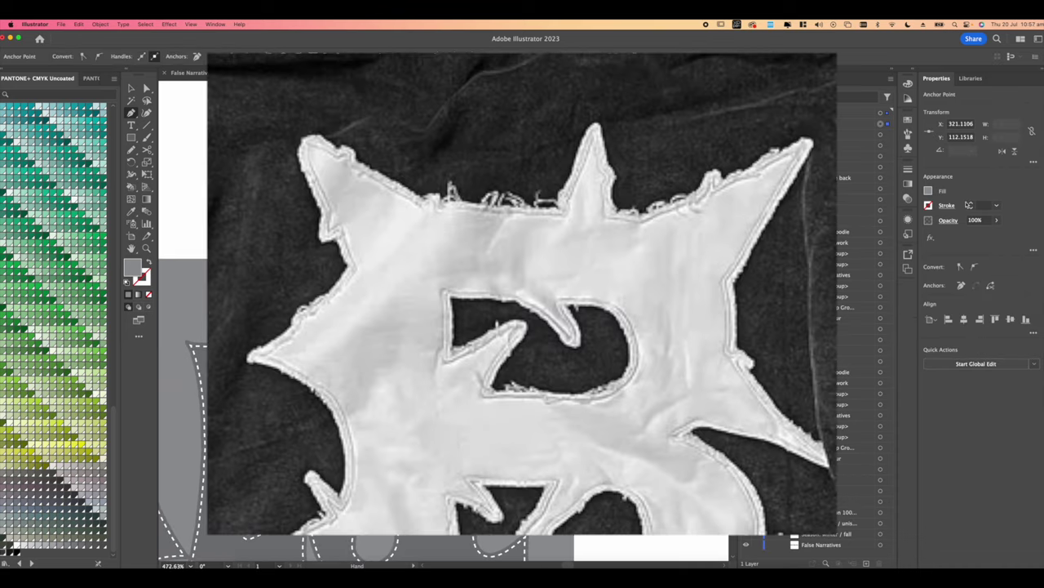
Give the leader line a 2 pt black stroke and no fill.
{"action": "left_click", "coordinate": [929, 191]}
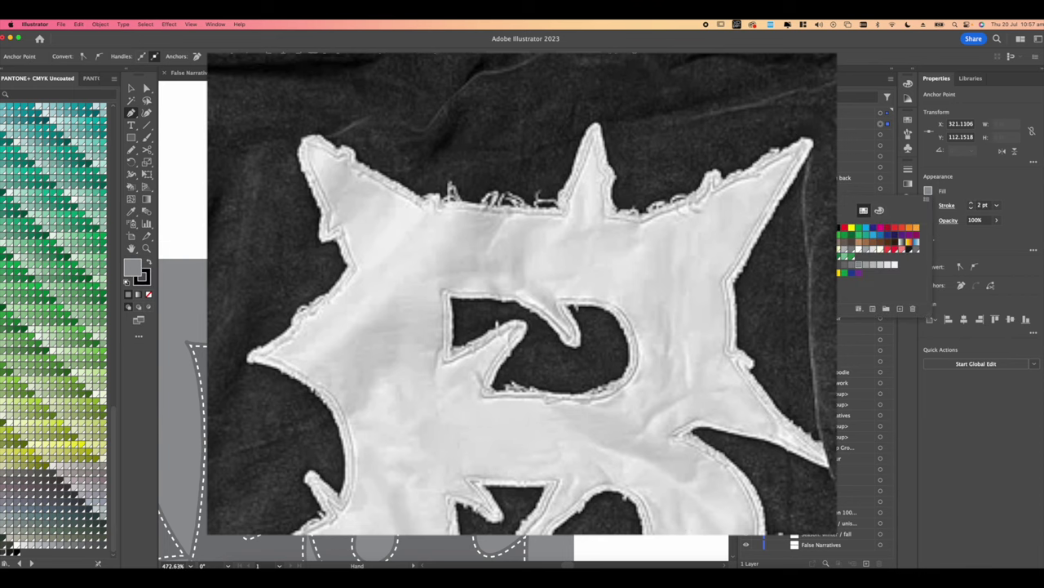
{"action": "left_click", "coordinate": [819, 226]}
{"action": "left_click", "coordinate": [145, 124]}
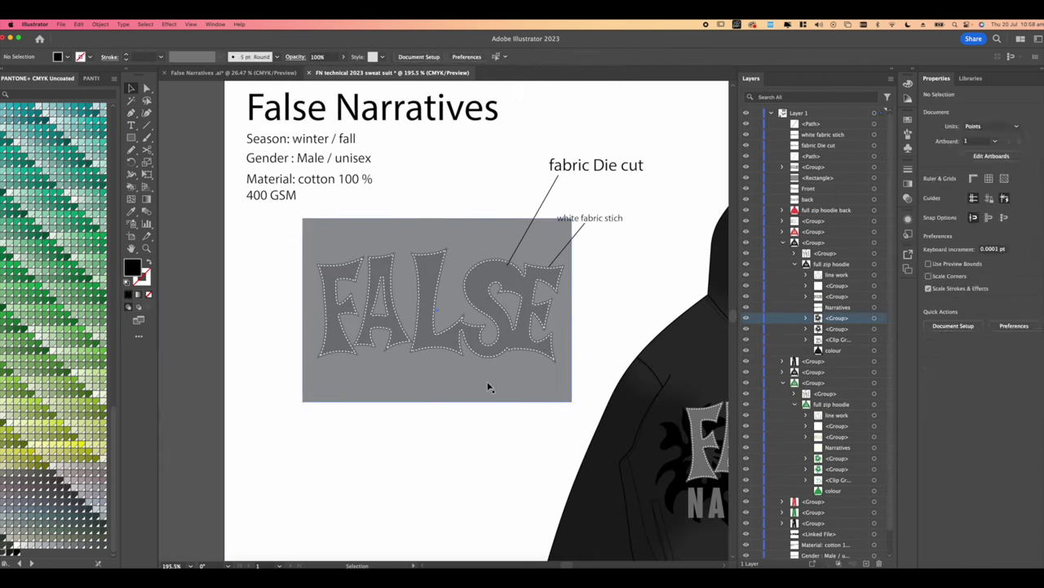
Shorten the grey rectangle to about 139 pt high and position the "13 inch width" label beneath its left end.
{"action": "scroll", "coordinate": [408, 263], "scroll_direction": "up", "scroll_amount": 3}
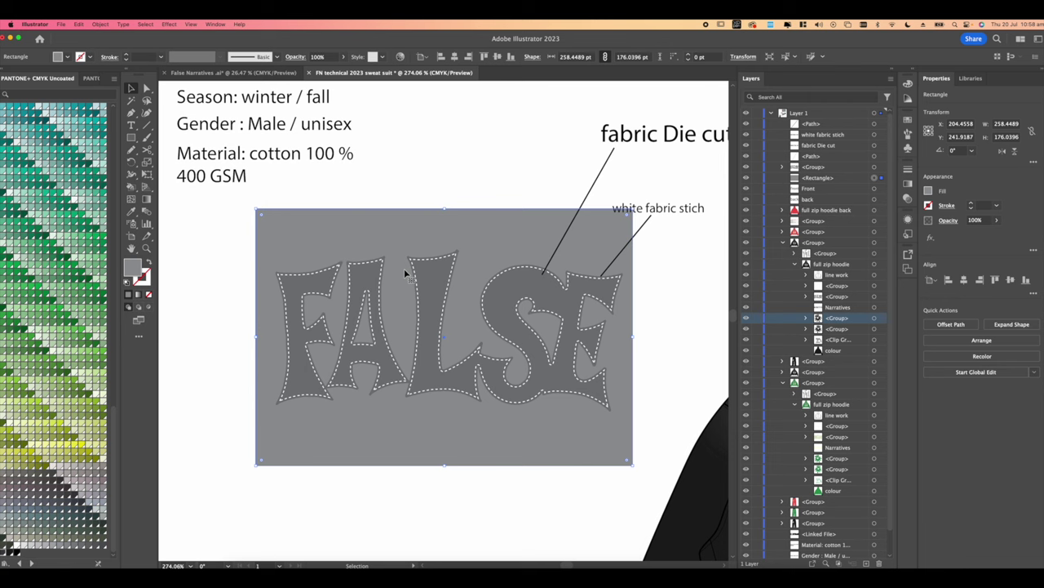
{"action": "left_click_drag", "start_coordinate": [447, 466], "coordinate": [444, 412]}
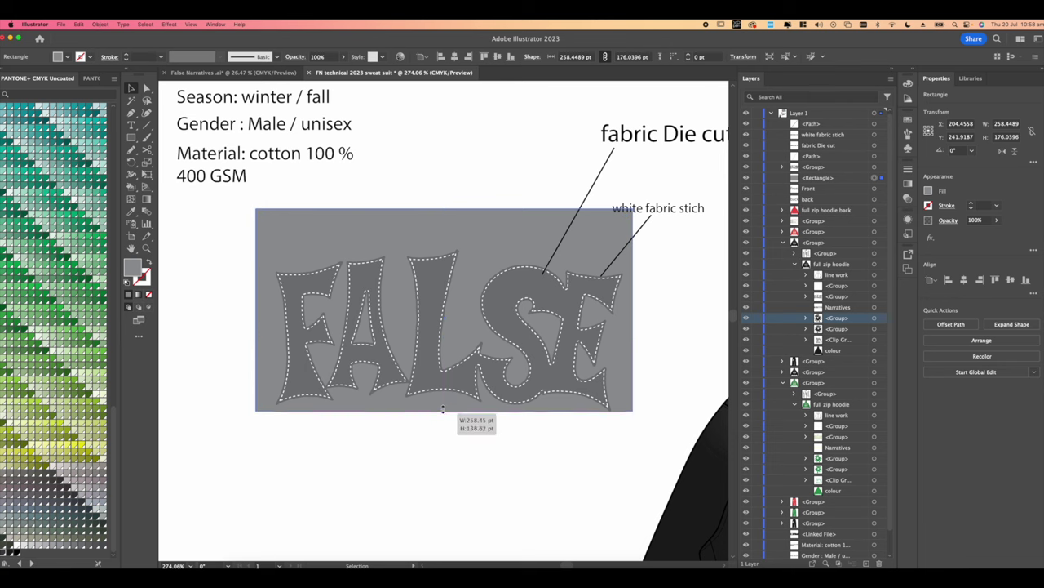
{"action": "left_click_drag", "start_coordinate": [425, 434], "coordinate": [443, 345]}
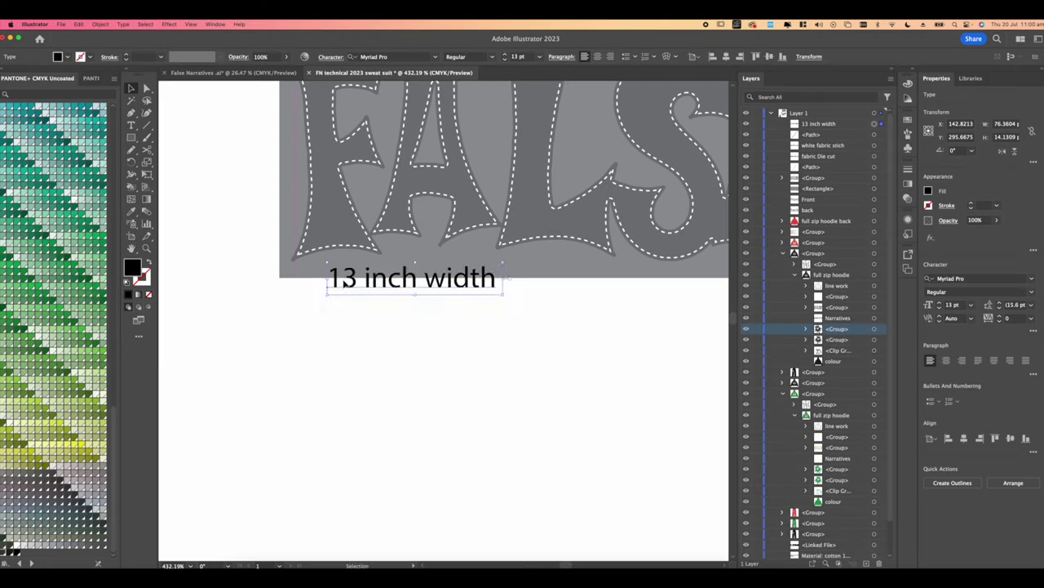
{"action": "left_click_drag", "start_coordinate": [350, 295], "coordinate": [310, 295]}
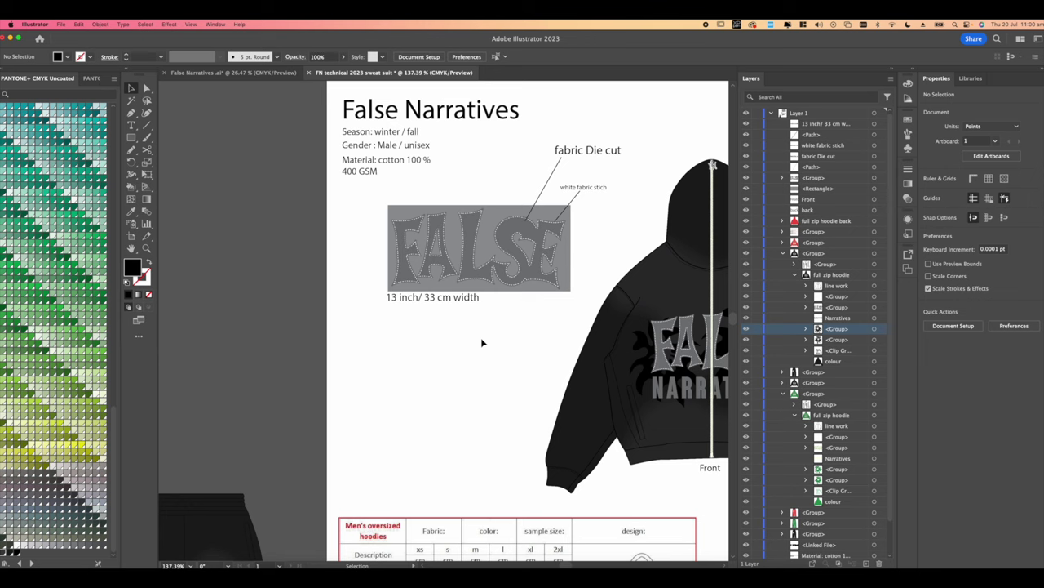
Duplicate the "13 inch/ 33 cm width" label near the grey rectangle's right side and change the copy's text to "scale to width".
{"action": "scroll", "coordinate": [478, 221], "scroll_direction": "up", "scroll_amount": 5}
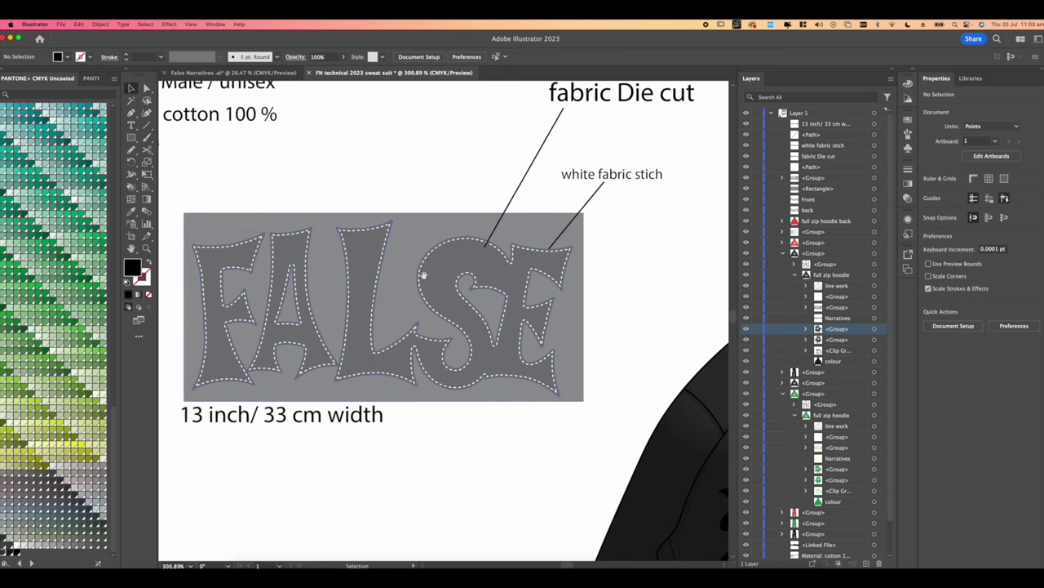
{"action": "left_click_drag", "start_coordinate": [436, 270], "coordinate": [484, 243]}
{"action": "left_click_drag", "start_coordinate": [520, 290], "coordinate": [503, 272]}
{"action": "left_click", "coordinate": [366, 371]}
{"action": "left_click_drag", "start_coordinate": [427, 373], "coordinate": [378, 373]}
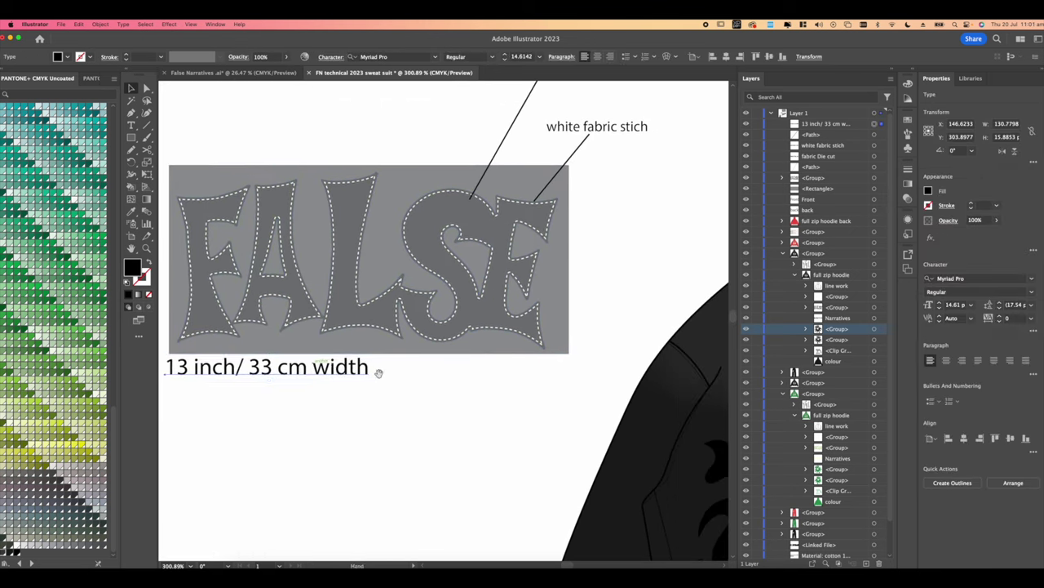
{"action": "left_click_drag", "start_coordinate": [307, 369], "coordinate": [543, 268]}
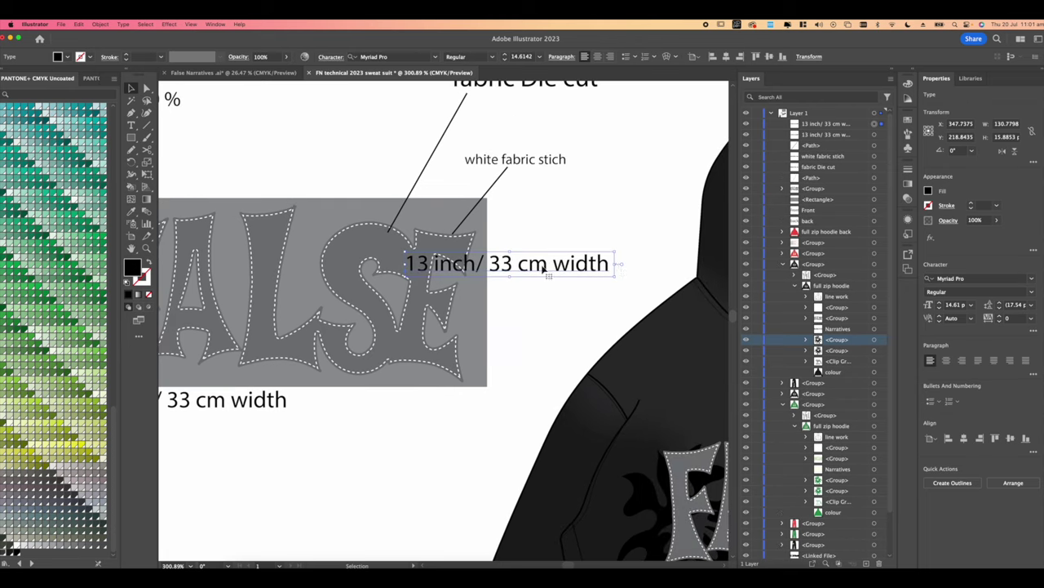
{"action": "double_click", "coordinate": [618, 266]}
{"action": "left_click_drag", "start_coordinate": [617, 266], "coordinate": [367, 258]}
{"action": "type", "text": "scale to"}
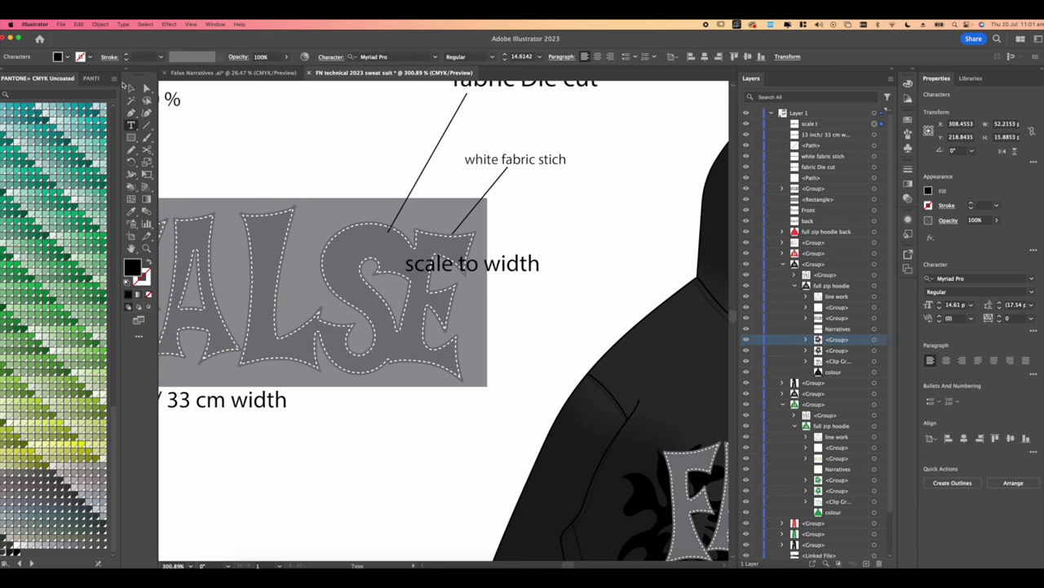
Rotate the "scale to width" label to 270° and place it vertically along the middle of the grey rectangle's right edge.
{"action": "left_click", "coordinate": [129, 86]}
{"action": "scroll", "coordinate": [532, 265], "scroll_direction": "right", "scroll_amount": 1}
{"action": "scroll", "coordinate": [532, 266], "scroll_direction": "up", "scroll_amount": 1}
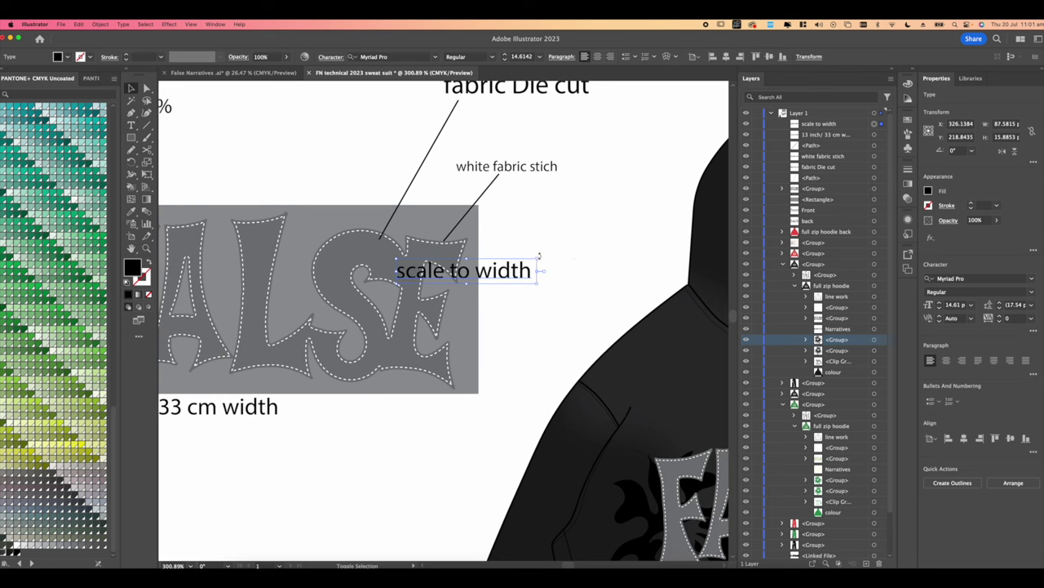
{"action": "left_click_drag", "start_coordinate": [538, 255], "coordinate": [517, 324]}
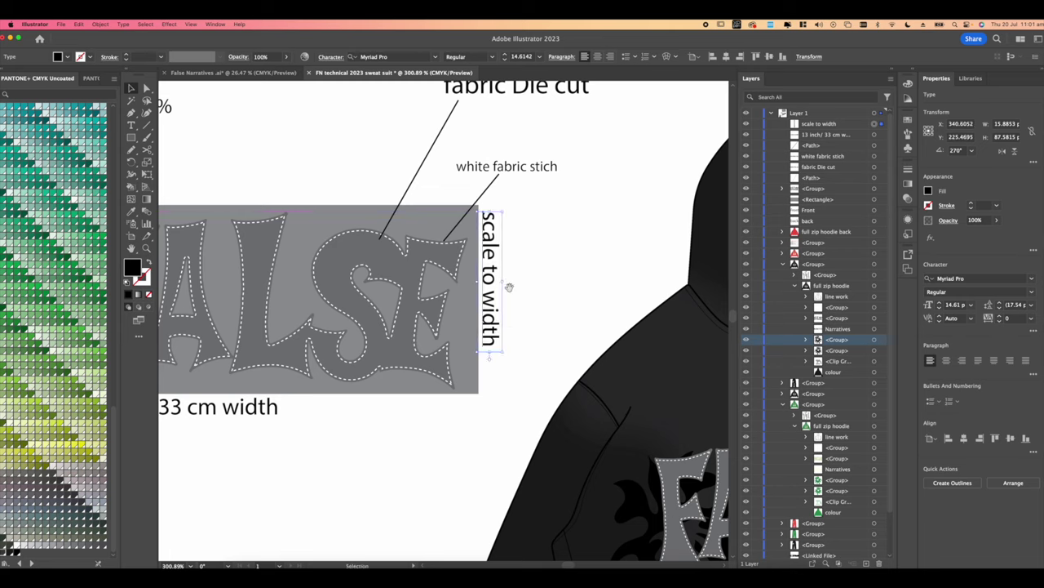
{"action": "scroll", "coordinate": [508, 287], "scroll_direction": "left", "scroll_amount": 3}
{"action": "scroll", "coordinate": [508, 286], "scroll_direction": "down", "scroll_amount": 1}
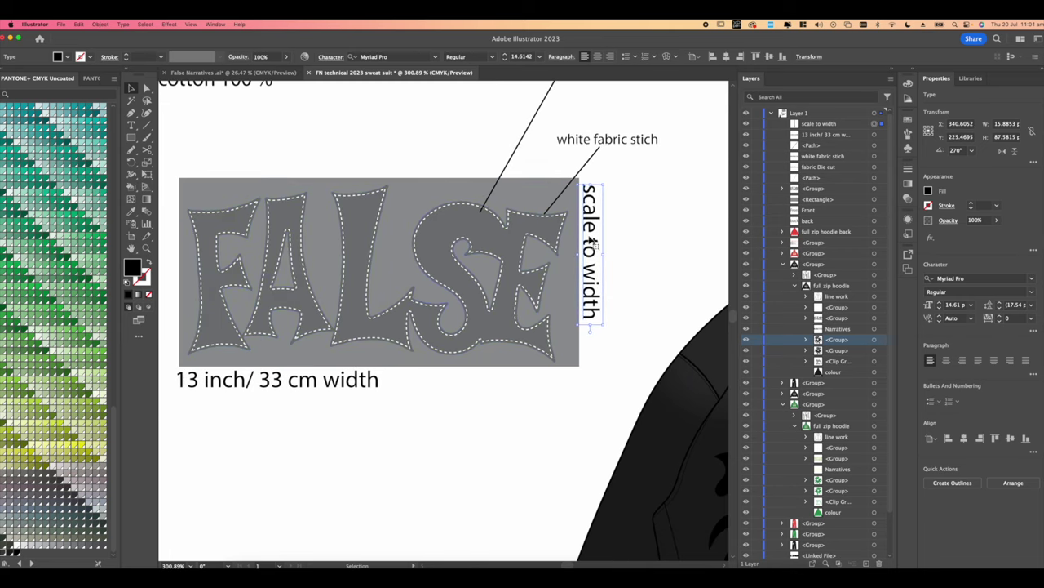
{"action": "left_click_drag", "start_coordinate": [550, 226], "coordinate": [597, 294]}
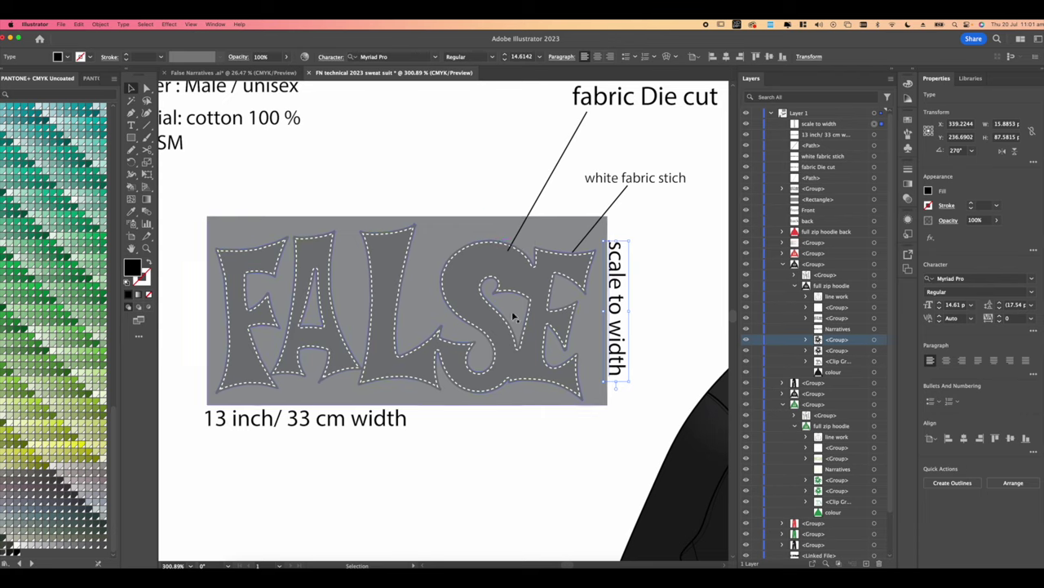
Draw a diagonal line between the grey rectangle's lower-left and upper-right corners, with a 1 pt red stroke and no fill.
{"action": "scroll", "coordinate": [512, 310], "scroll_direction": "down", "scroll_amount": 4}
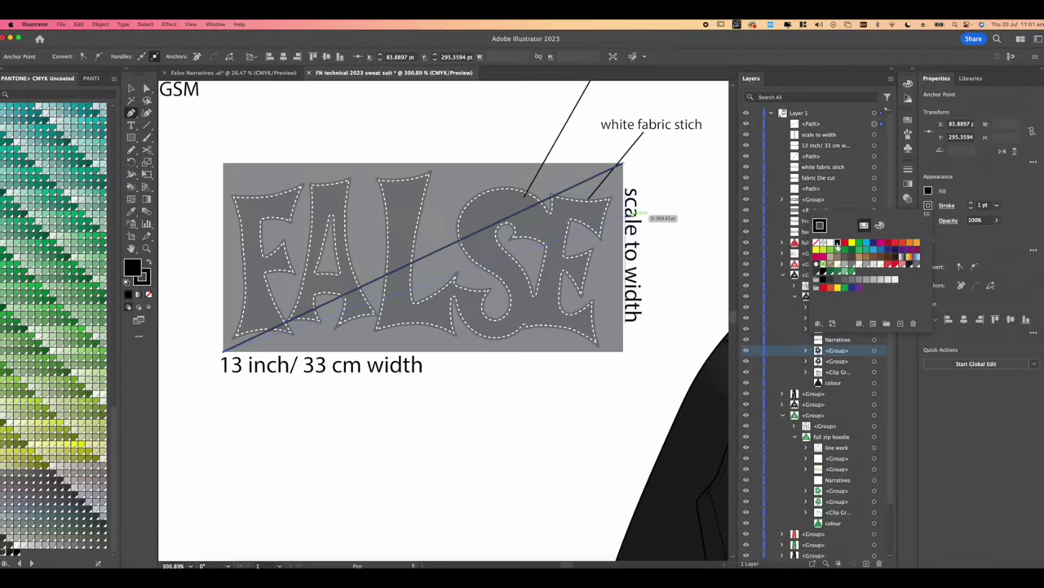
{"action": "left_click", "coordinate": [845, 242]}
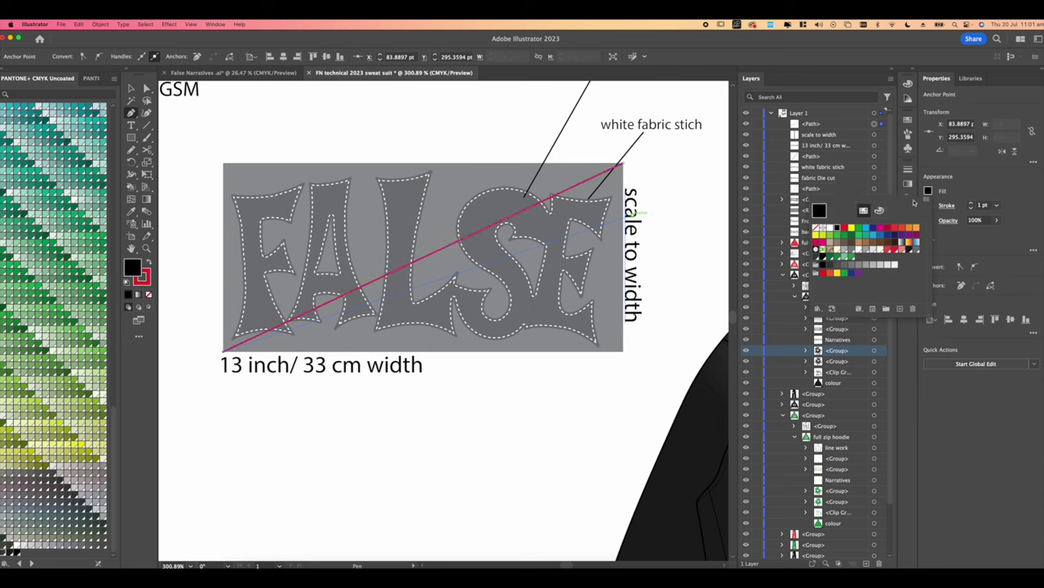
{"action": "left_click", "coordinate": [816, 229]}
{"action": "left_click", "coordinate": [948, 165]}
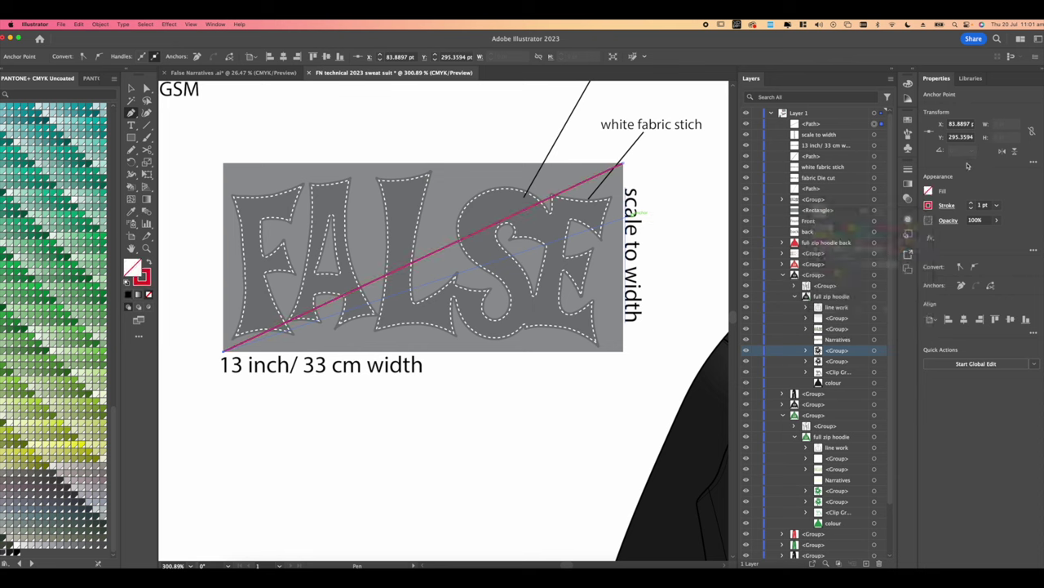
Make the red diagonal's stroke a dashed line.
{"action": "left_click", "coordinate": [928, 204]}
{"action": "left_click", "coordinate": [944, 211]}
{"action": "left_click", "coordinate": [946, 209]}
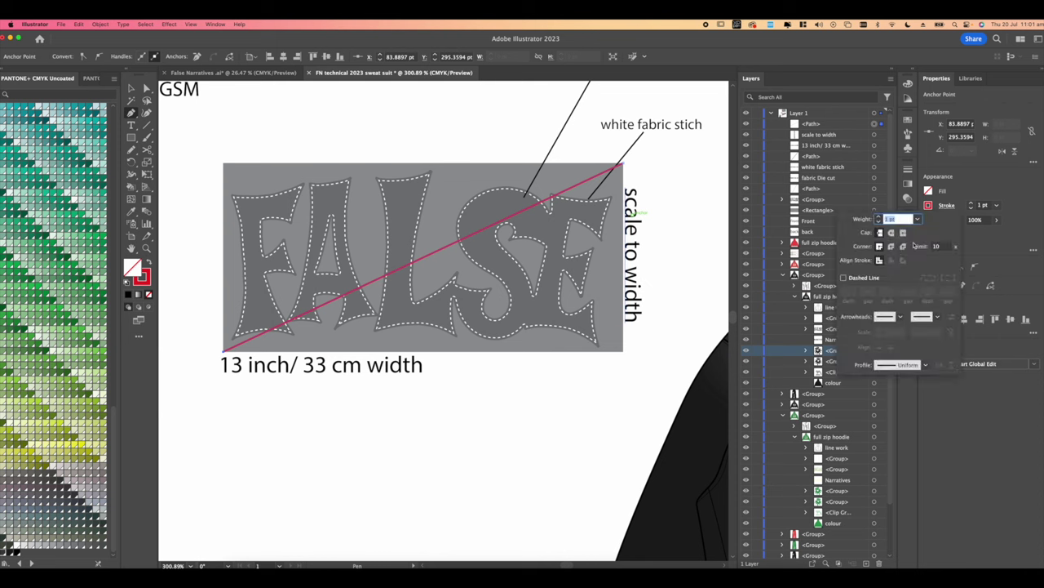
{"action": "left_click", "coordinate": [844, 278]}
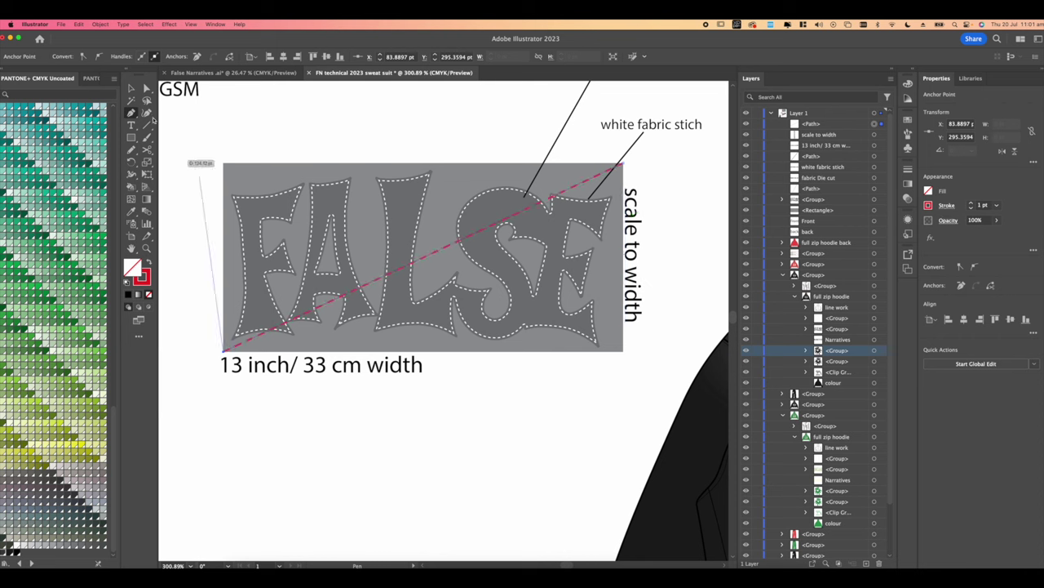
{"action": "left_click", "coordinate": [130, 89]}
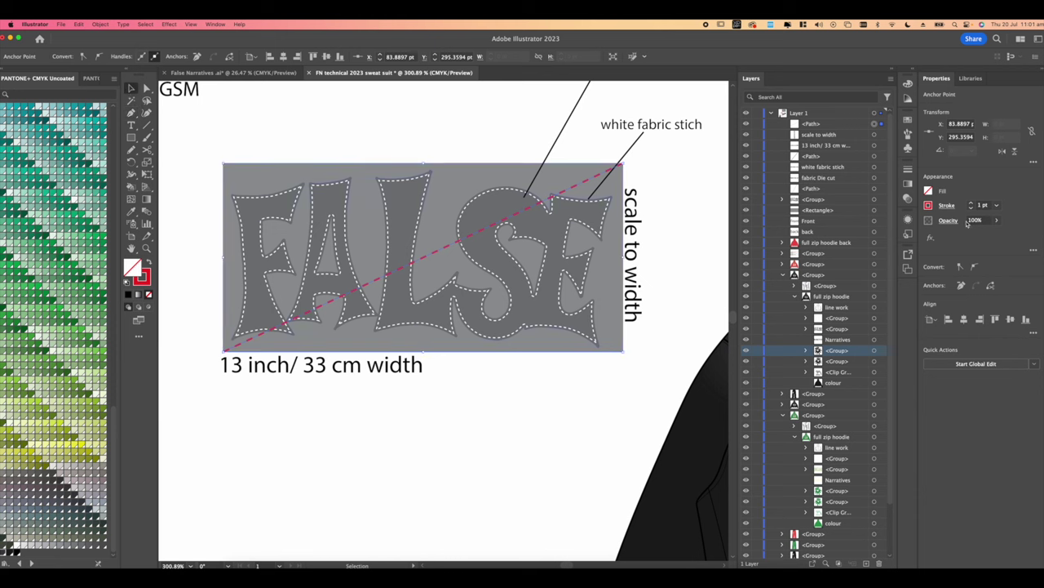
Add a 1 pt red stroke around the grey rectangle behind the FALSE lettering.
{"action": "left_click", "coordinate": [475, 181]}
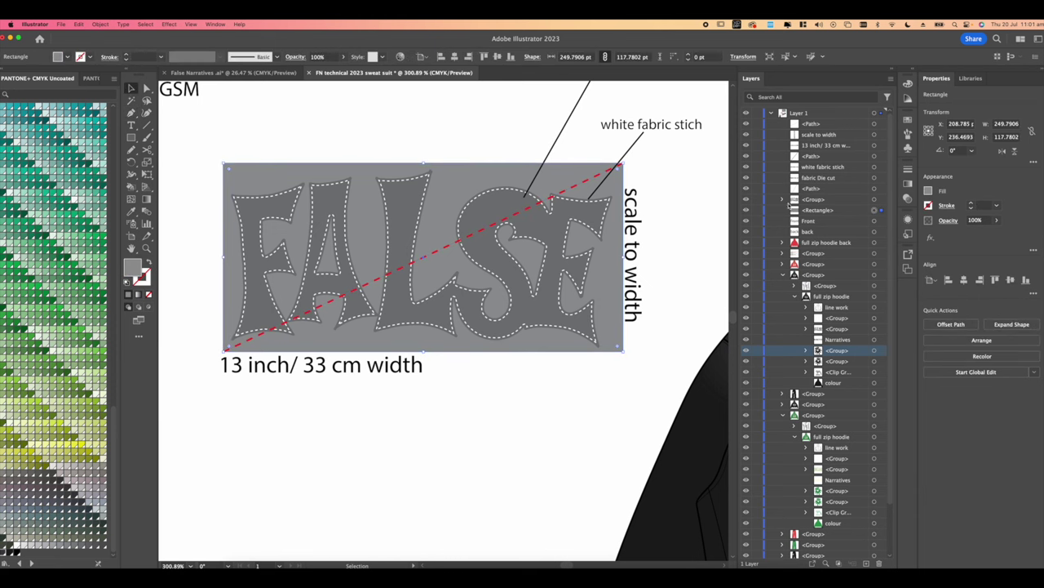
{"action": "left_click", "coordinate": [971, 204]}
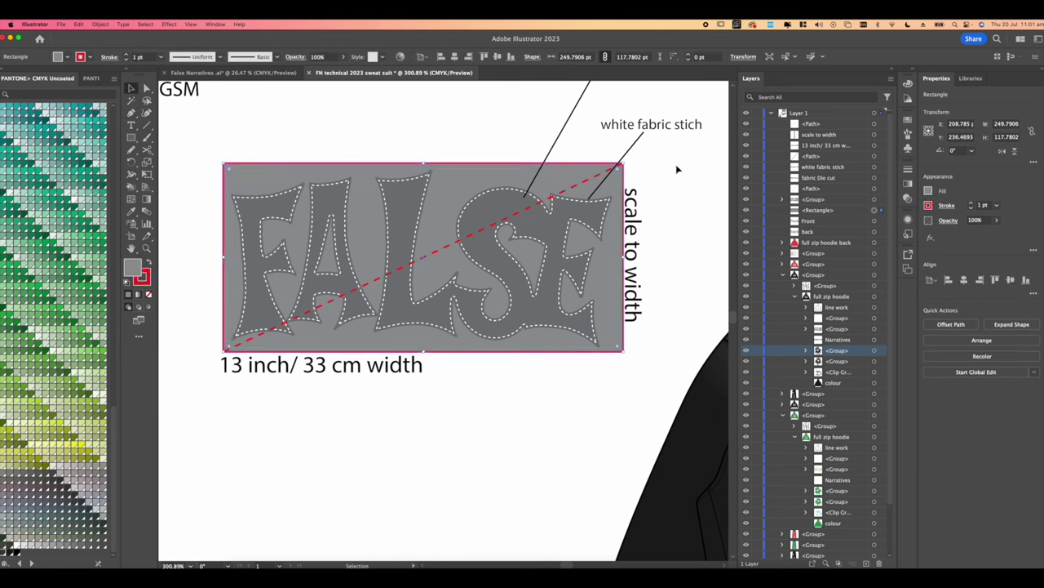
{"action": "left_click", "coordinate": [685, 167]}
{"action": "scroll", "coordinate": [410, 166], "scroll_direction": "down", "scroll_amount": 5}
{"action": "scroll", "coordinate": [424, 168], "scroll_direction": "up", "scroll_amount": 4}
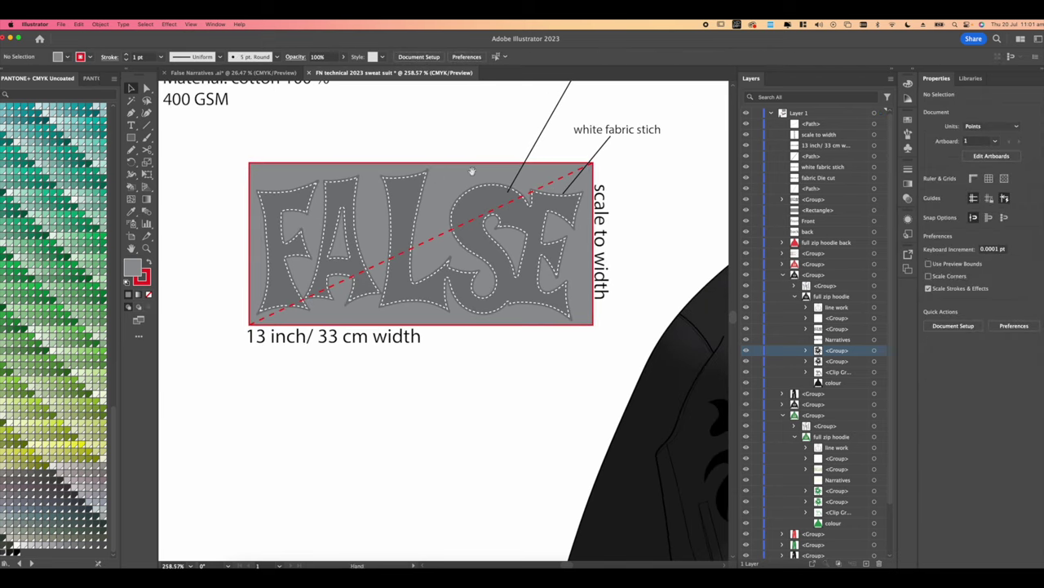
{"action": "left_click_drag", "start_coordinate": [471, 170], "coordinate": [442, 172]}
{"action": "scroll", "coordinate": [441, 174], "scroll_direction": "down", "scroll_amount": 5}
{"action": "scroll", "coordinate": [428, 219], "scroll_direction": "up", "scroll_amount": 3}
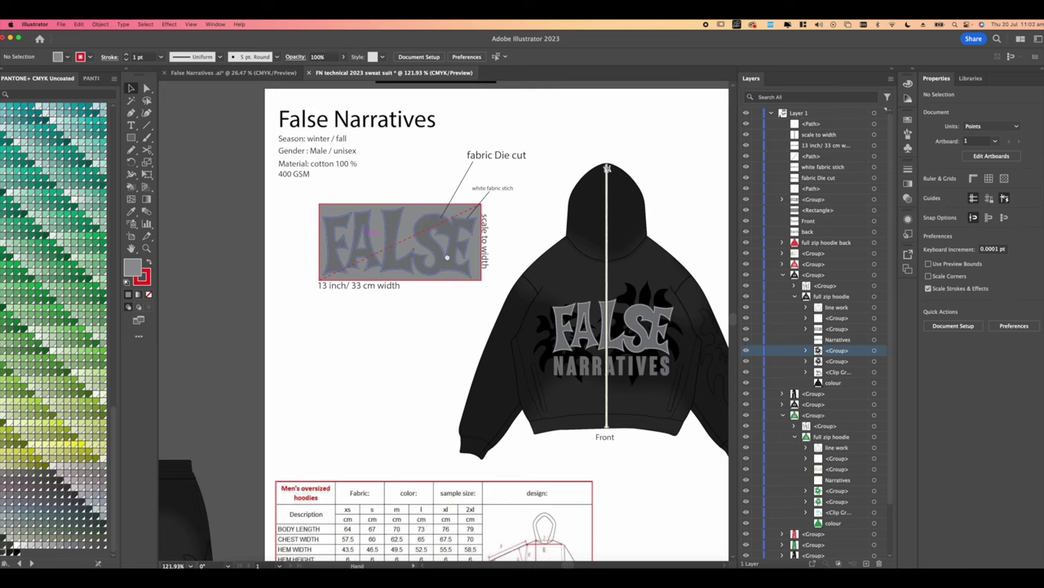
{"action": "scroll", "coordinate": [418, 237], "scroll_direction": "right", "scroll_amount": 2}
{"action": "scroll", "coordinate": [418, 237], "scroll_direction": "down", "scroll_amount": 1}
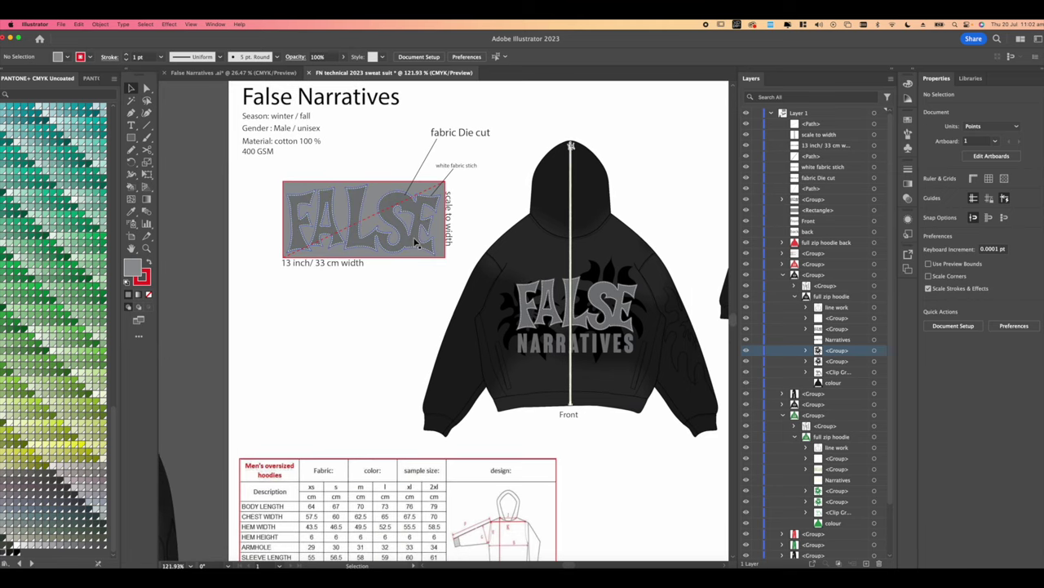
Scale the "fabric Die cut" label above the FALSE graphic down slightly.
{"action": "scroll", "coordinate": [414, 236], "scroll_direction": "up", "scroll_amount": 3}
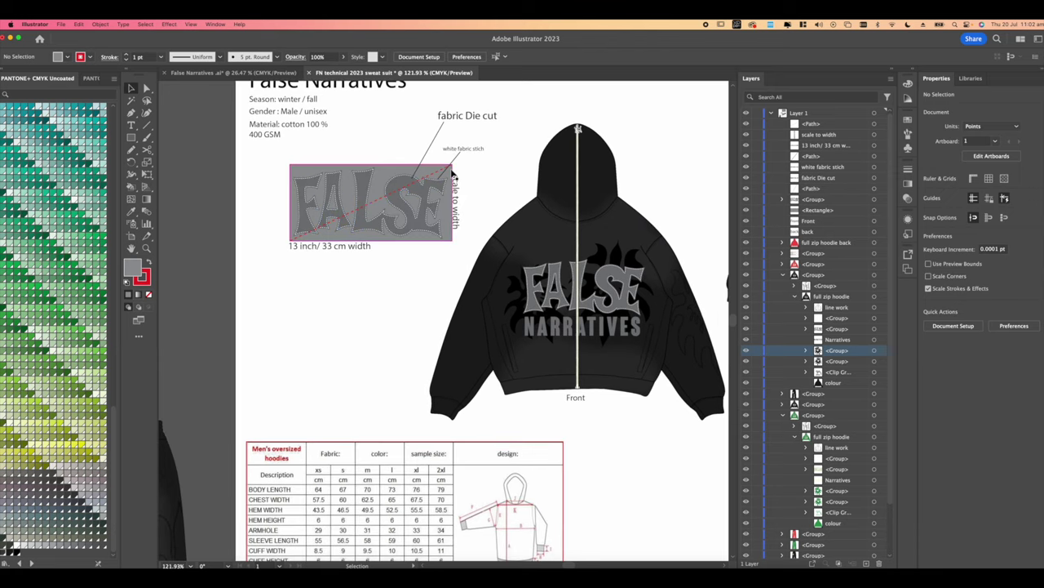
{"action": "left_click_drag", "start_coordinate": [503, 202], "coordinate": [500, 200]}
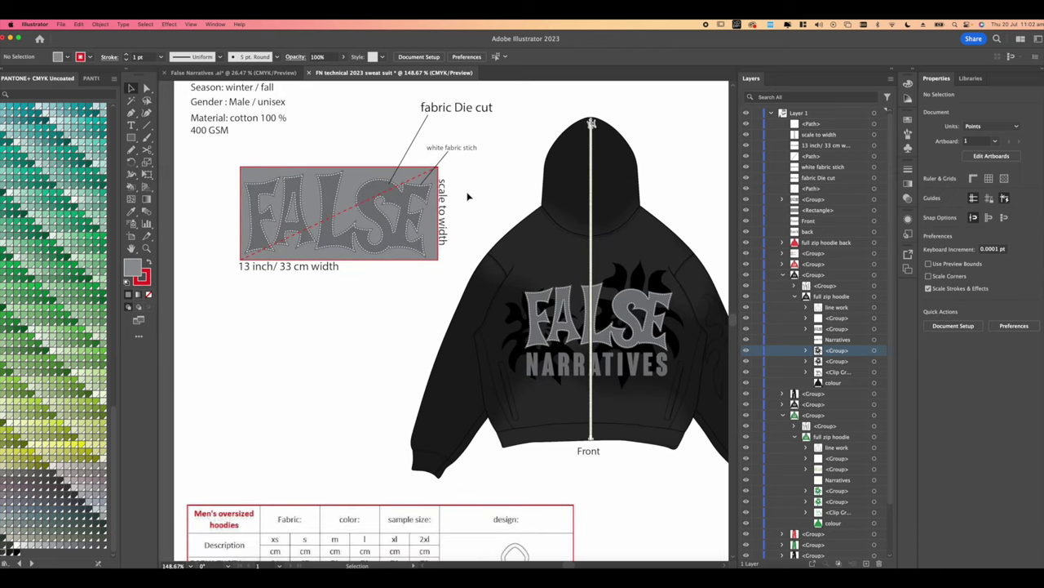
{"action": "scroll", "coordinate": [468, 196], "scroll_direction": "up", "scroll_amount": 1}
{"action": "left_click_drag", "start_coordinate": [457, 166], "coordinate": [459, 178]}
{"action": "left_click_drag", "start_coordinate": [452, 128], "coordinate": [462, 159]}
{"action": "left_click", "coordinate": [459, 140]}
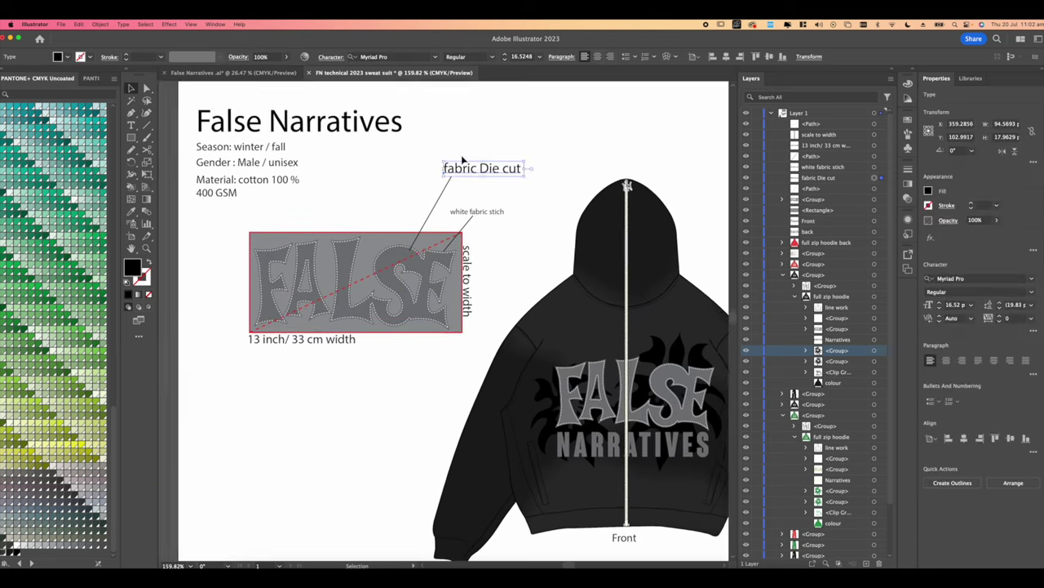
{"action": "scroll", "coordinate": [463, 159], "scroll_direction": "up", "scroll_amount": 8}
{"action": "left_click_drag", "start_coordinate": [504, 193], "coordinate": [500, 189]}
{"action": "left_click", "coordinate": [474, 208]}
Draw a square about 49.5 pt wide just below the "13 inch/ 33 cm width" label, near its start.
{"action": "scroll", "coordinate": [473, 208], "scroll_direction": "down", "scroll_amount": 11}
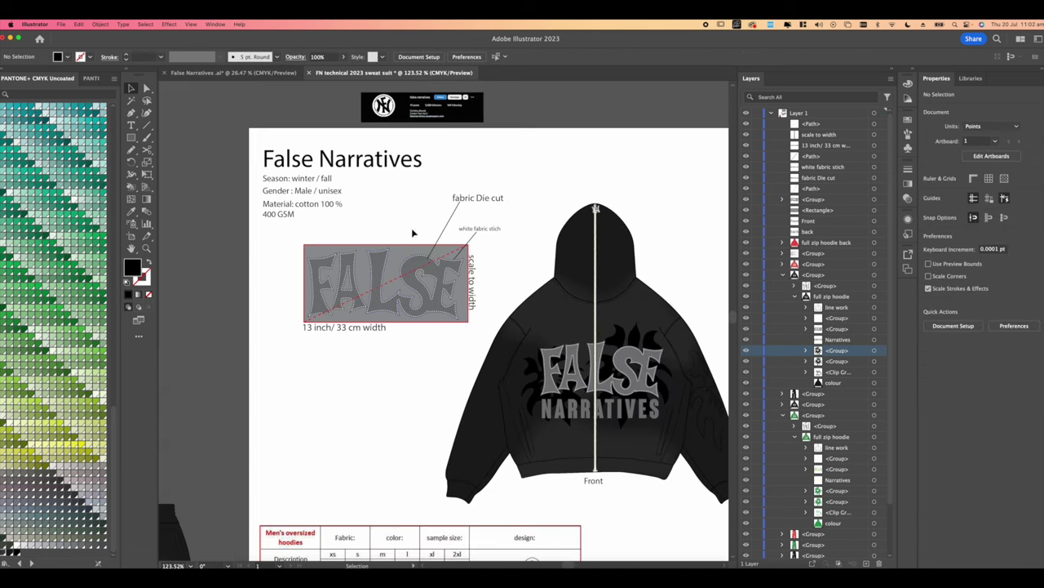
{"action": "left_click_drag", "start_coordinate": [499, 374], "coordinate": [513, 258]}
{"action": "scroll", "coordinate": [474, 251], "scroll_direction": "up", "scroll_amount": 7}
{"action": "scroll", "coordinate": [513, 257], "scroll_direction": "down", "scroll_amount": 4}
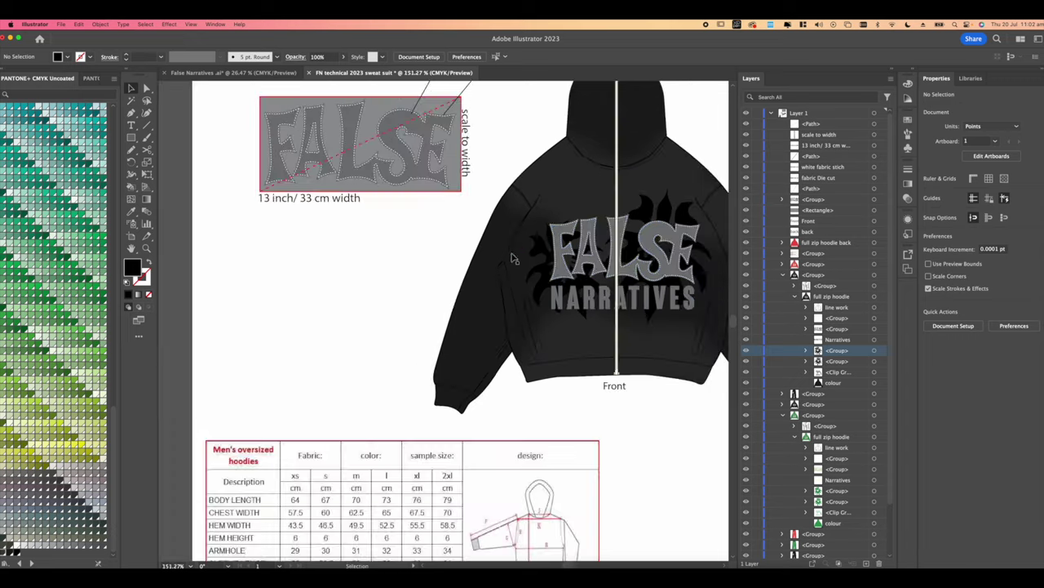
{"action": "scroll", "coordinate": [483, 253], "scroll_direction": "up", "scroll_amount": 3}
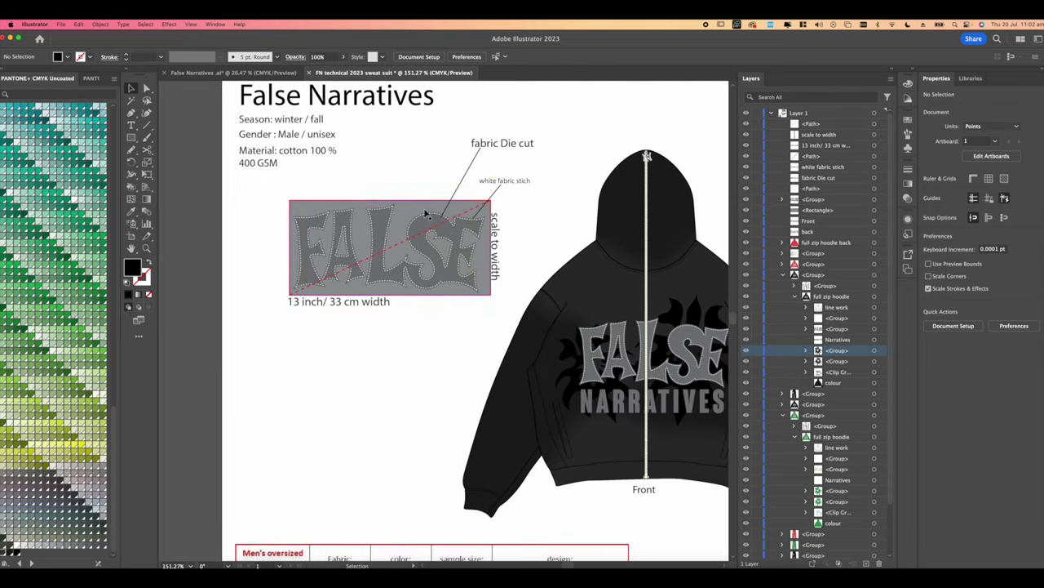
{"action": "scroll", "coordinate": [424, 214], "scroll_direction": "down", "scroll_amount": 2}
{"action": "scroll", "coordinate": [392, 214], "scroll_direction": "up", "scroll_amount": 3}
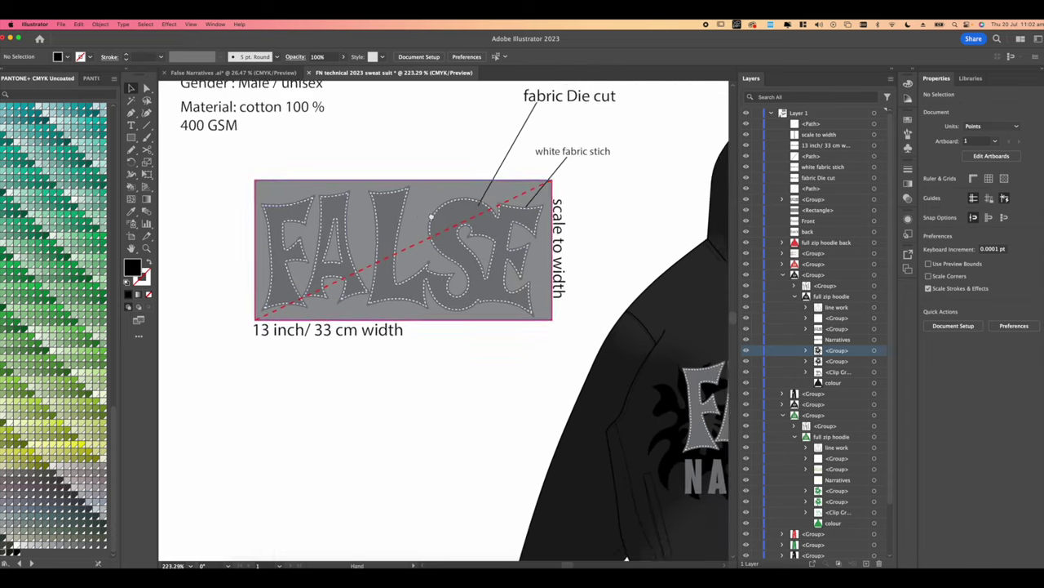
{"action": "left_click_drag", "start_coordinate": [431, 216], "coordinate": [486, 228]}
{"action": "left_click", "coordinate": [131, 137]}
{"action": "scroll", "coordinate": [403, 122], "scroll_direction": "down", "scroll_amount": 3}
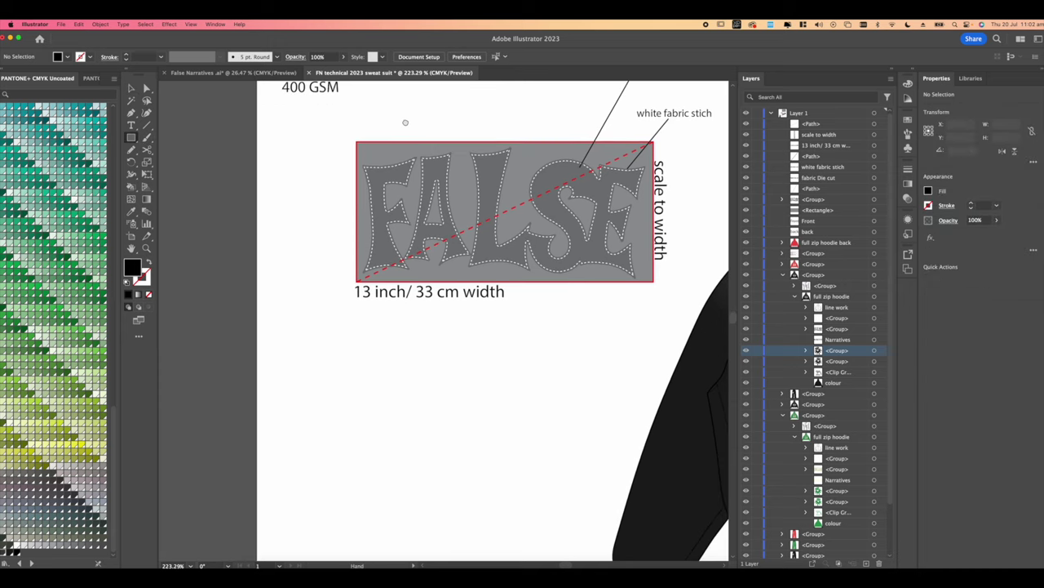
{"action": "left_click_drag", "start_coordinate": [359, 302], "coordinate": [425, 361]}
Fill the new square with the dark grey sampled from the FALSE lettering.
{"action": "scroll", "coordinate": [384, 287], "scroll_direction": "up", "scroll_amount": 3}
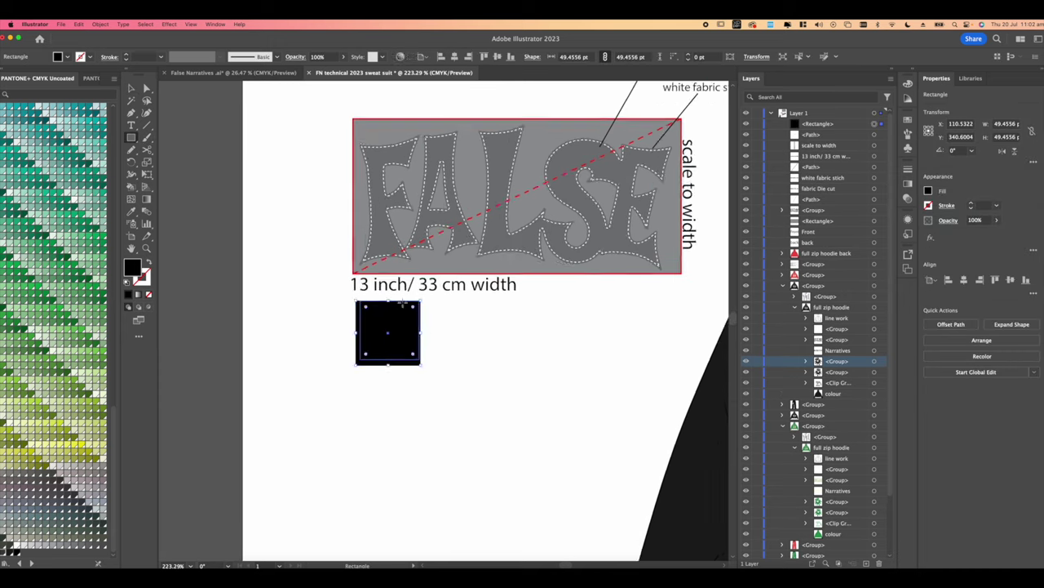
{"action": "left_click", "coordinate": [131, 210]}
{"action": "left_click", "coordinate": [384, 212]}
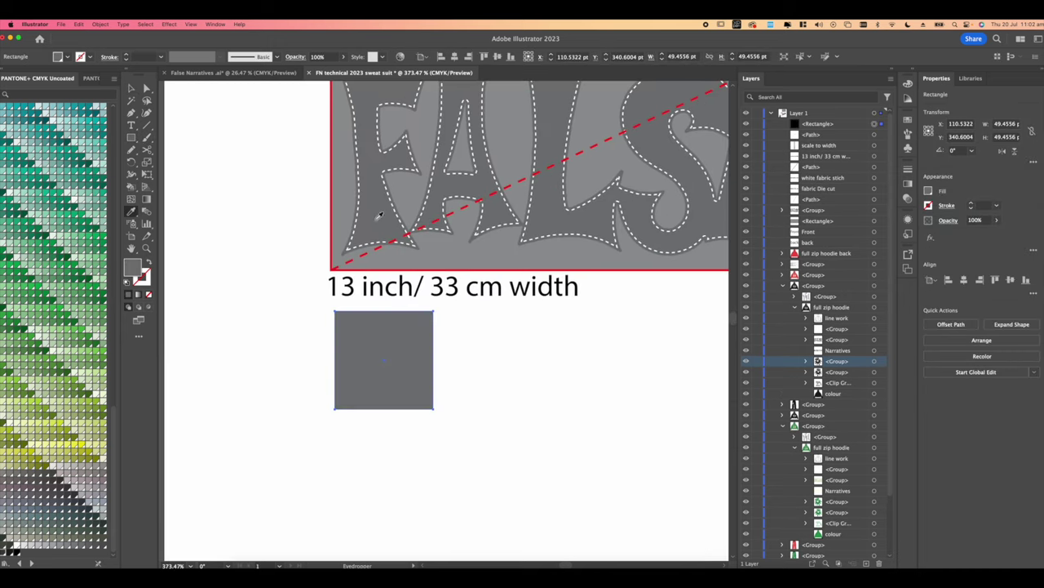
{"action": "scroll", "coordinate": [183, 134], "scroll_direction": "right", "scroll_amount": 2}
Duplicate the "13 inch/ 33 cm width" label to the right of the grey square and replace its text with "Pantone P".
{"action": "left_click", "coordinate": [131, 87]}
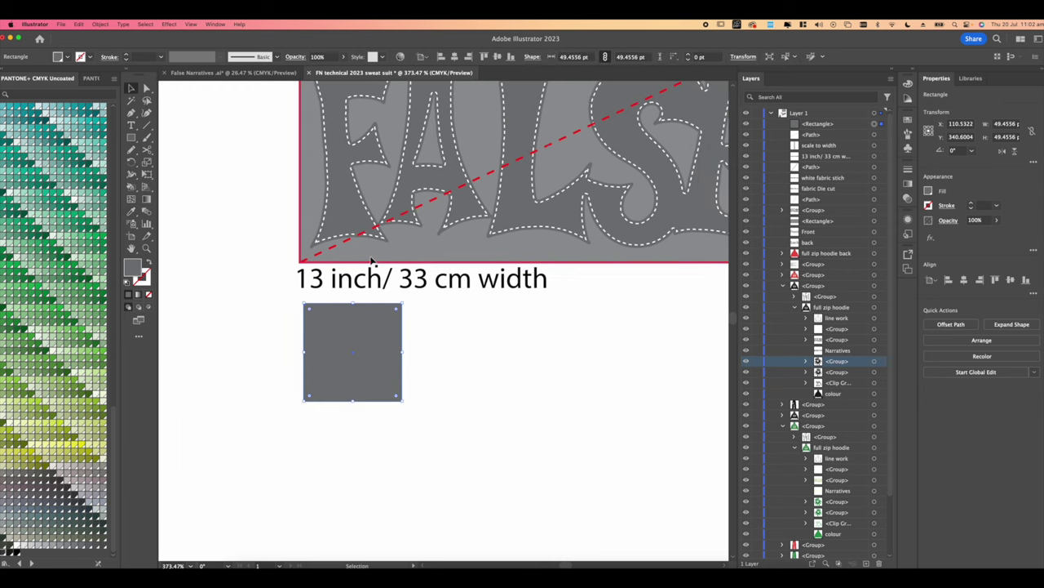
{"action": "left_click", "coordinate": [372, 280]}
{"action": "left_click_drag", "start_coordinate": [372, 280], "coordinate": [481, 318]}
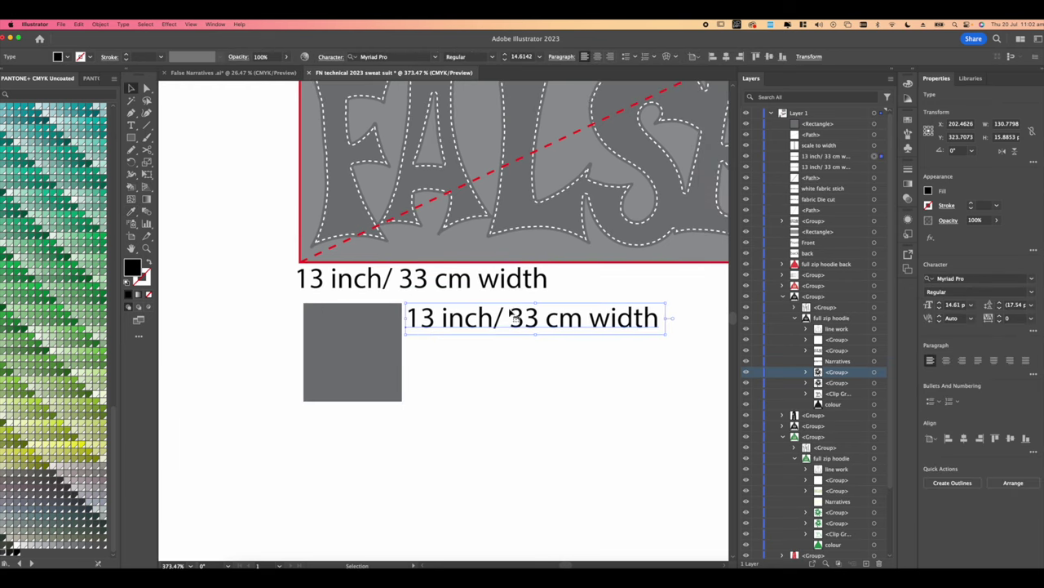
{"action": "key", "text": "t"}
{"action": "left_click_drag", "start_coordinate": [663, 317], "coordinate": [408, 305]}
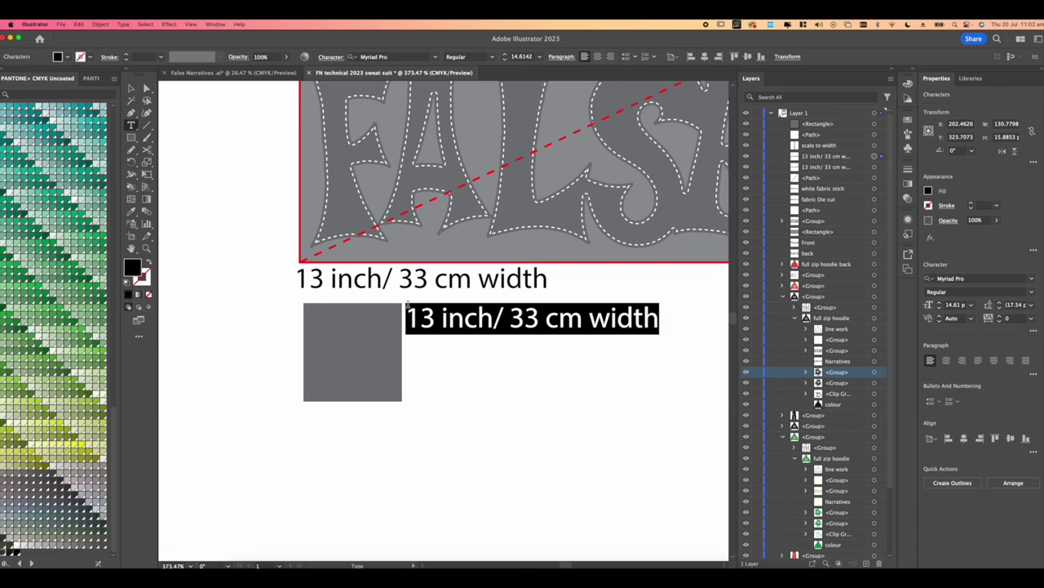
{"action": "key", "text": "BackSpace"}
{"action": "type", "text": "Pantone P"}
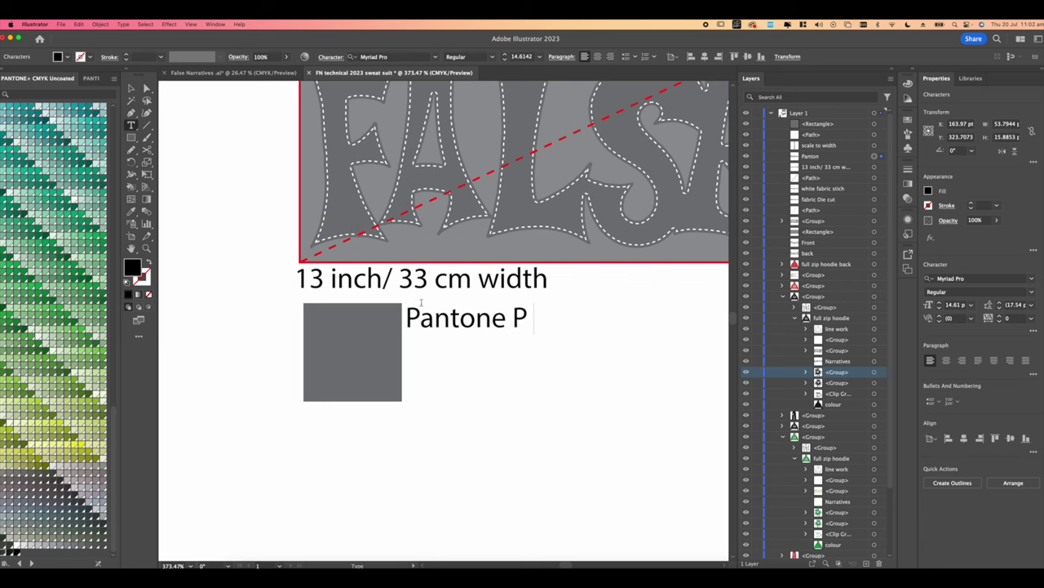
Look up the grey square's Pantone swatch and complete its label to read "Pantone P 179-10 U".
{"action": "scroll", "coordinate": [402, 187], "scroll_direction": "up", "scroll_amount": 2}
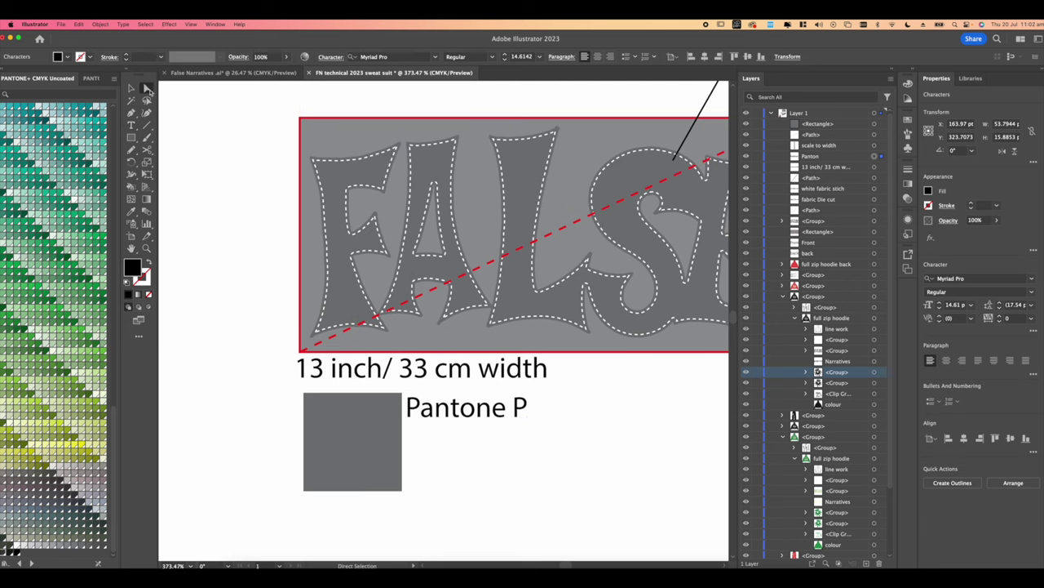
{"action": "left_click", "coordinate": [387, 416]}
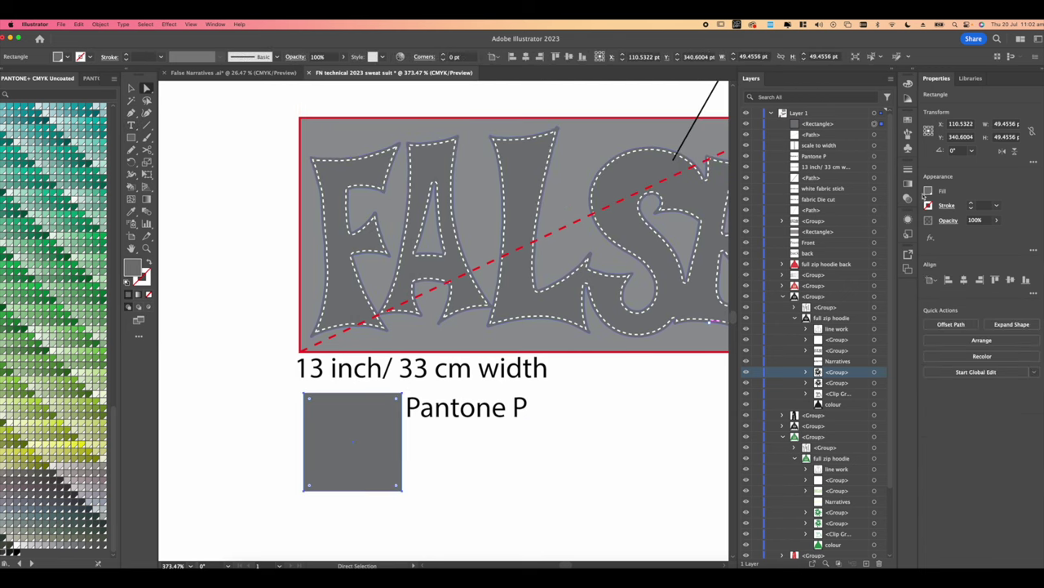
{"action": "left_click", "coordinate": [930, 191]}
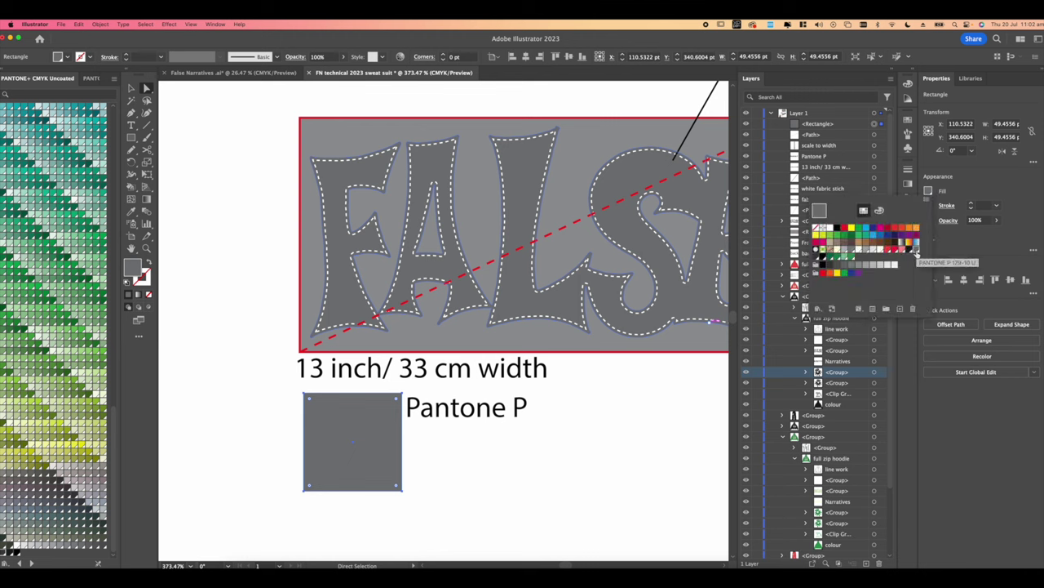
{"action": "left_click", "coordinate": [546, 459]}
{"action": "double_click", "coordinate": [529, 405]}
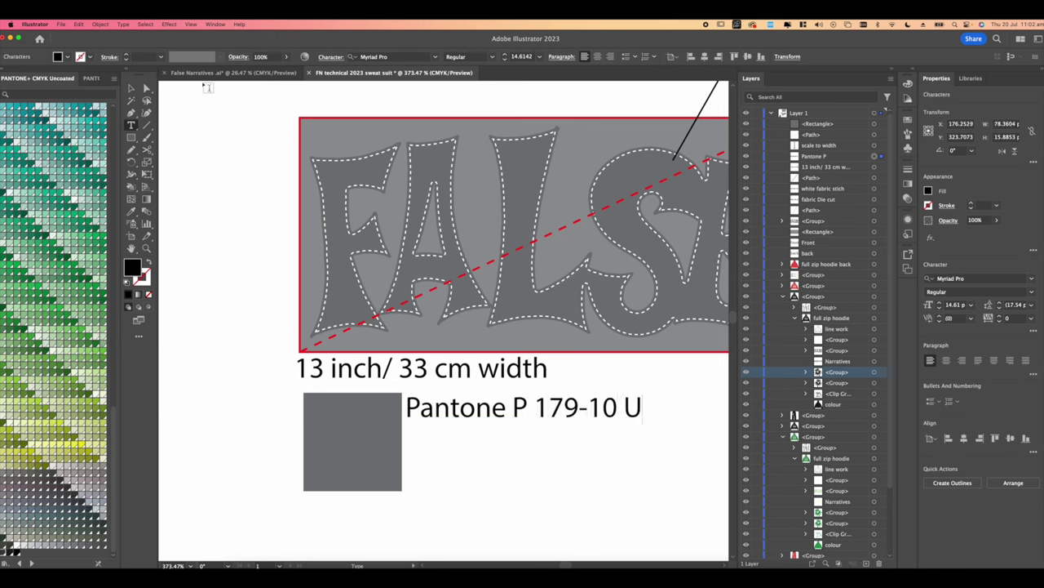
{"action": "left_click", "coordinate": [133, 89]}
{"action": "scroll", "coordinate": [483, 382], "scroll_direction": "down", "scroll_amount": 3}
{"action": "left_click", "coordinate": [431, 380]}
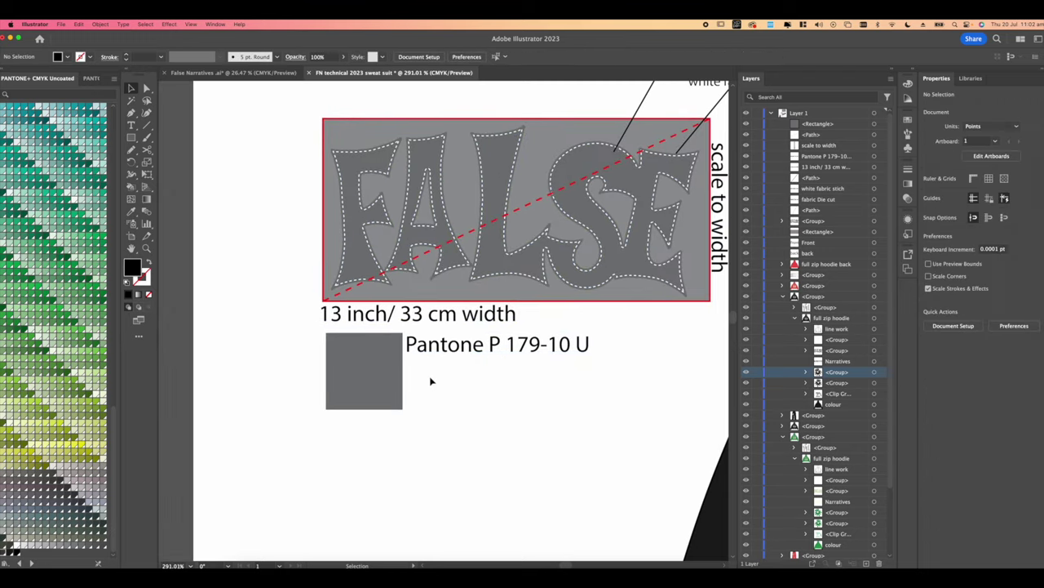
Add a 1 pt red stroke around the grey colour square.
{"action": "scroll", "coordinate": [431, 380], "scroll_direction": "down", "scroll_amount": 4}
{"action": "left_click", "coordinate": [401, 377]}
{"action": "left_click", "coordinate": [970, 205]}
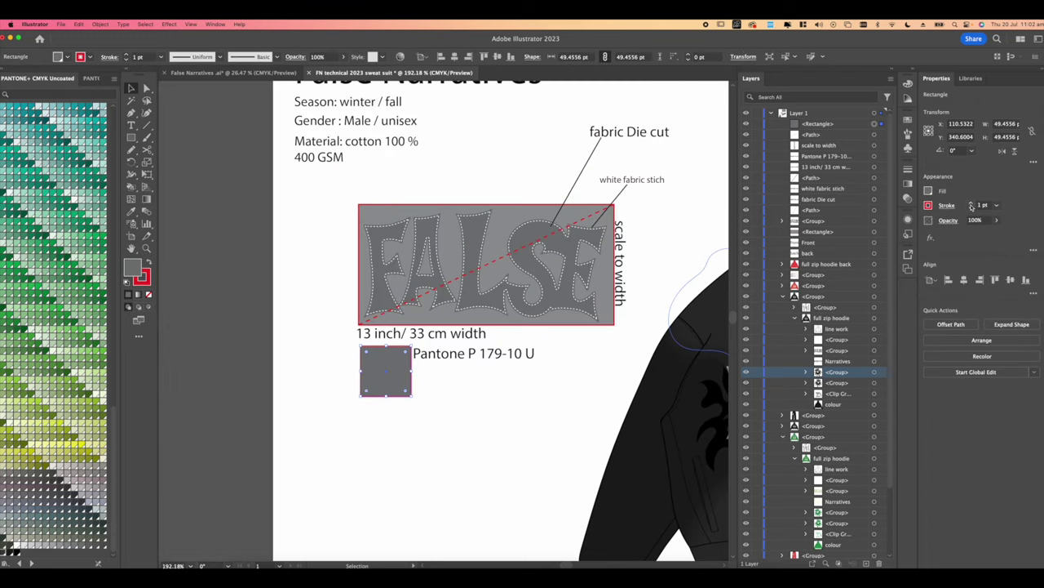
{"action": "left_click", "coordinate": [528, 435]}
Duplicate the grey colour square together with its Pantone label directly below the originals.
{"action": "scroll", "coordinate": [438, 403], "scroll_direction": "down", "scroll_amount": 3}
{"action": "scroll", "coordinate": [476, 331], "scroll_direction": "up", "scroll_amount": 5}
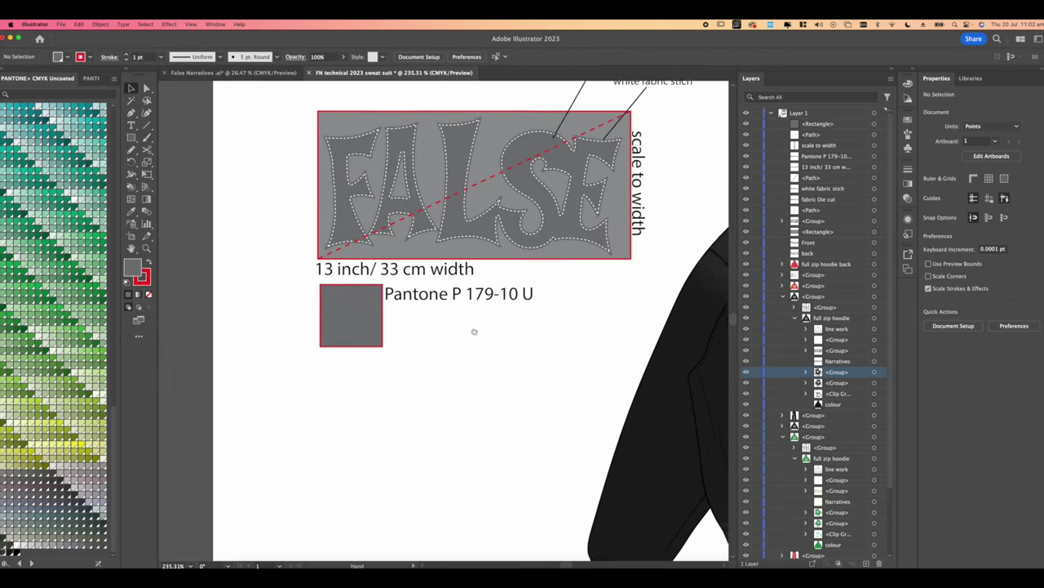
{"action": "scroll", "coordinate": [438, 311], "scroll_direction": "up", "scroll_amount": 1}
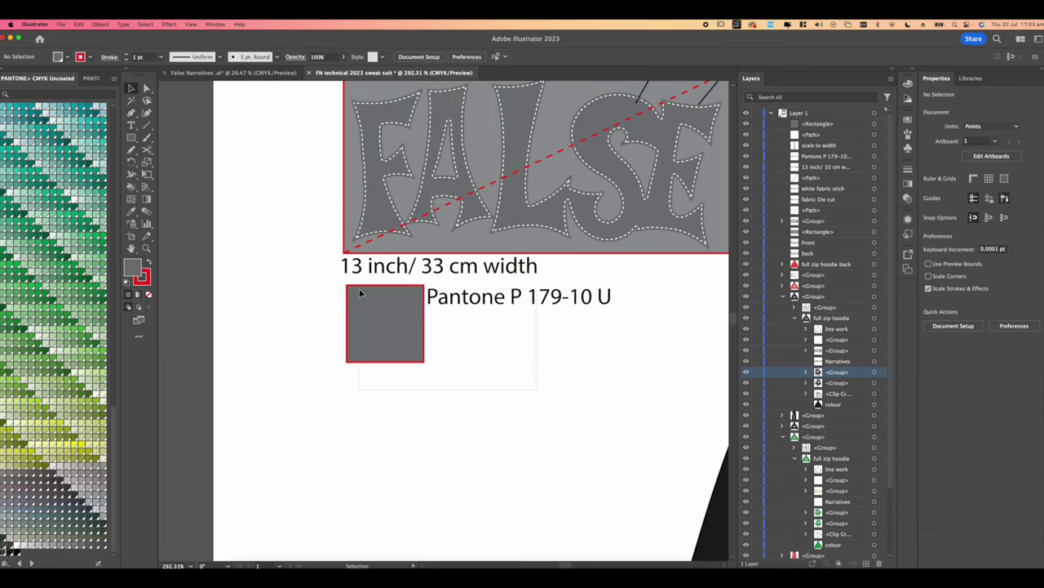
{"action": "left_click_drag", "start_coordinate": [360, 292], "coordinate": [359, 292]}
{"action": "scroll", "coordinate": [444, 305], "scroll_direction": "left", "scroll_amount": 1}
{"action": "left_click_drag", "start_coordinate": [436, 306], "coordinate": [436, 388]}
{"action": "left_click", "coordinate": [560, 408]}
Change the lower colour label to read "Pantone P 1-1 U".
{"action": "key", "text": "t"}
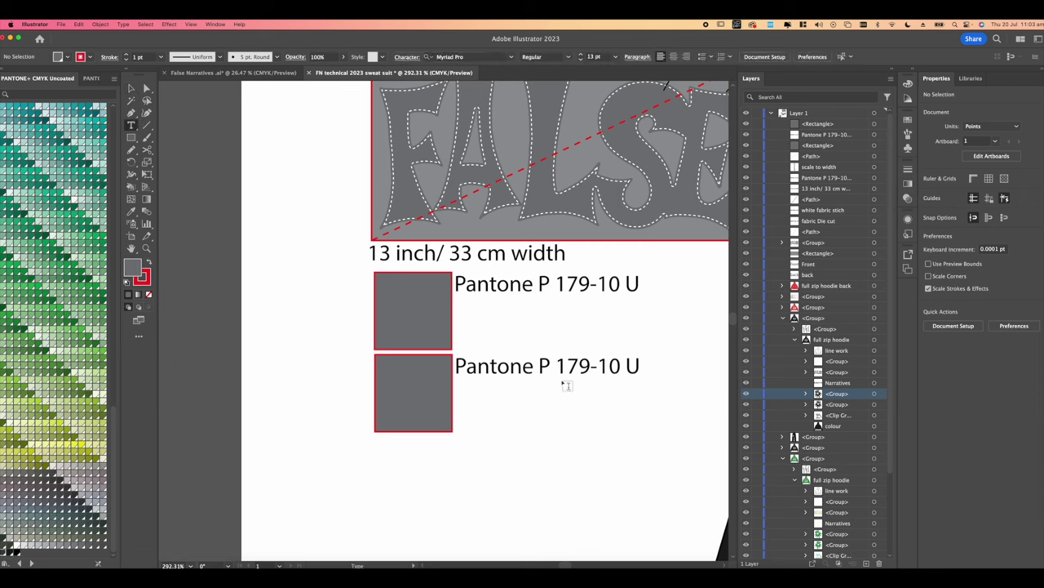
{"action": "left_click_drag", "start_coordinate": [566, 366], "coordinate": [622, 367]}
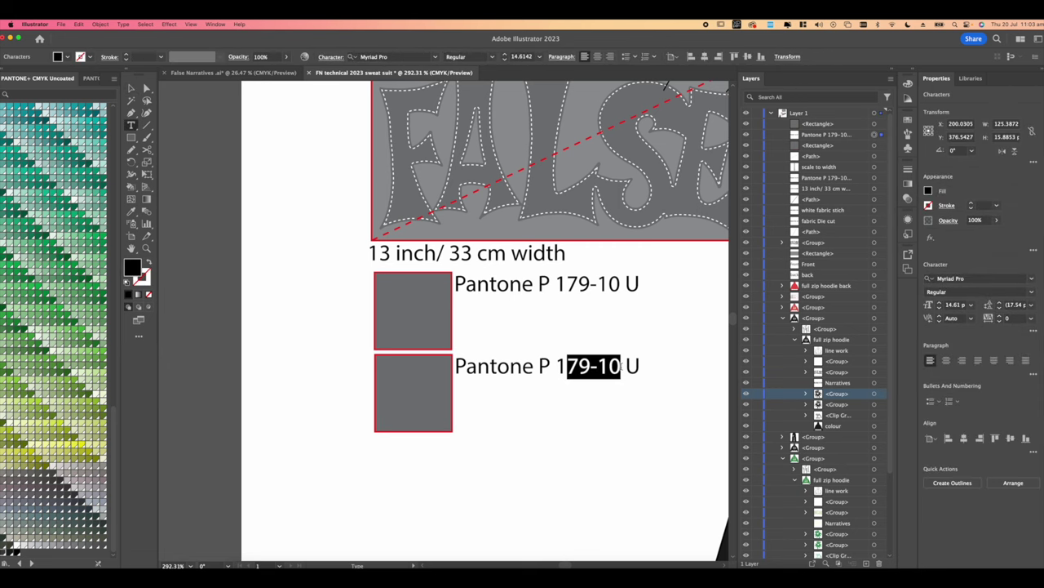
{"action": "type", "text": "-"}
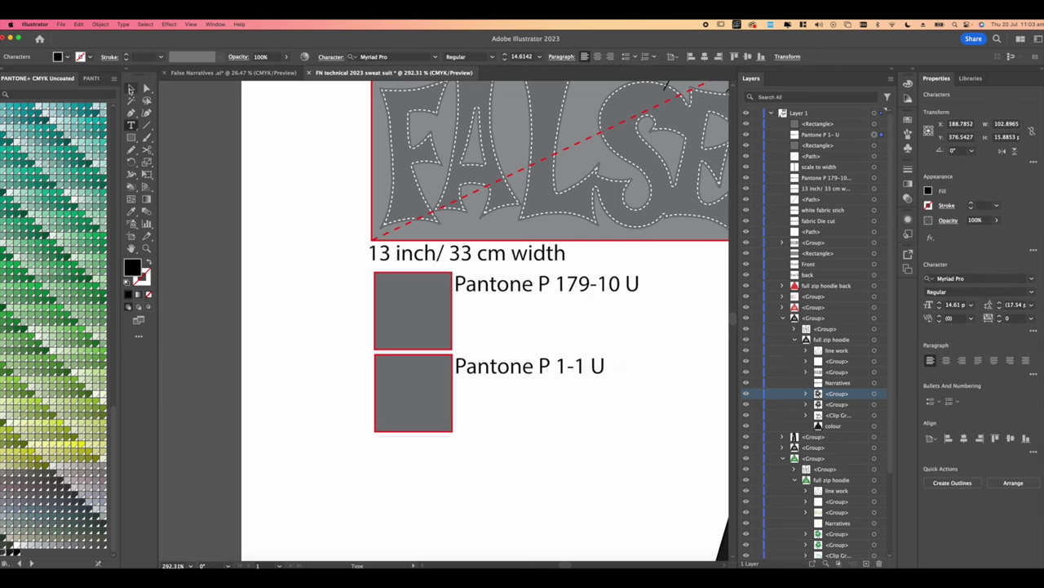
{"action": "left_click", "coordinate": [131, 88]}
{"action": "left_click", "coordinate": [333, 300]}
Fill the lower colour square with the PANTONE P 1-1 U swatch.
{"action": "scroll", "coordinate": [333, 295], "scroll_direction": "down", "scroll_amount": 5}
{"action": "left_click", "coordinate": [146, 88]}
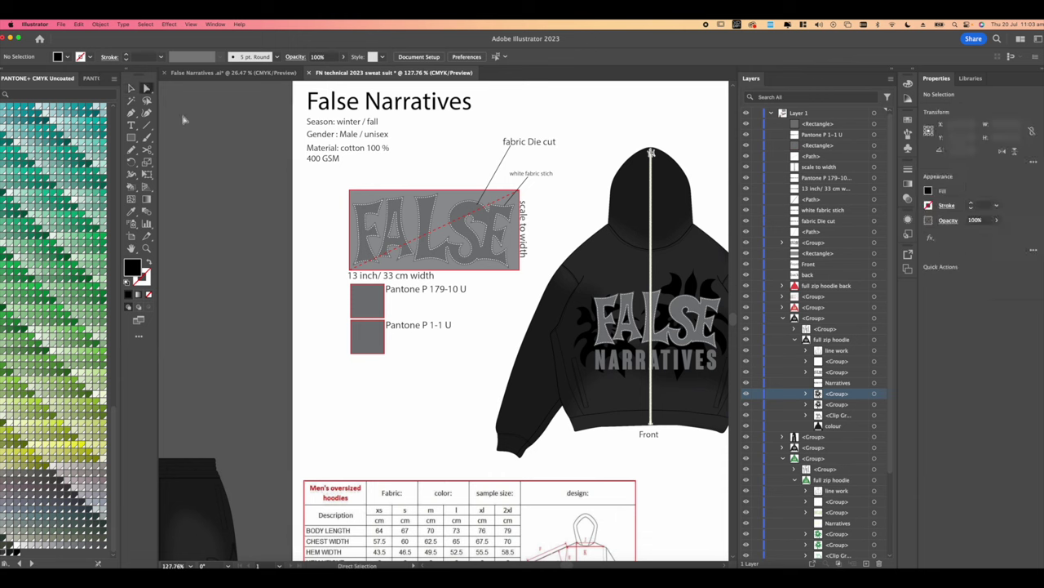
{"action": "left_click", "coordinate": [366, 337]}
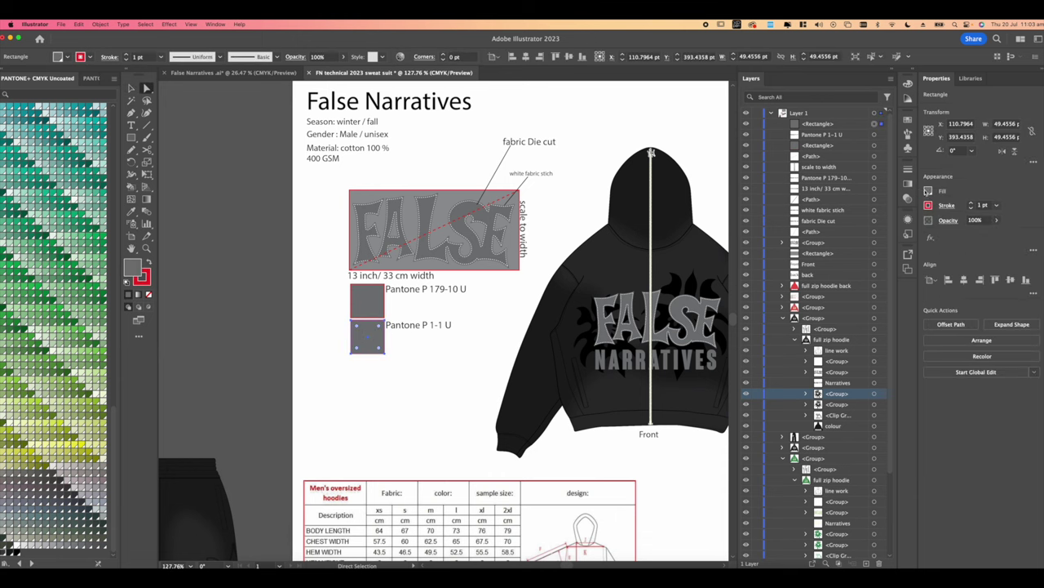
{"action": "left_click", "coordinate": [929, 191]}
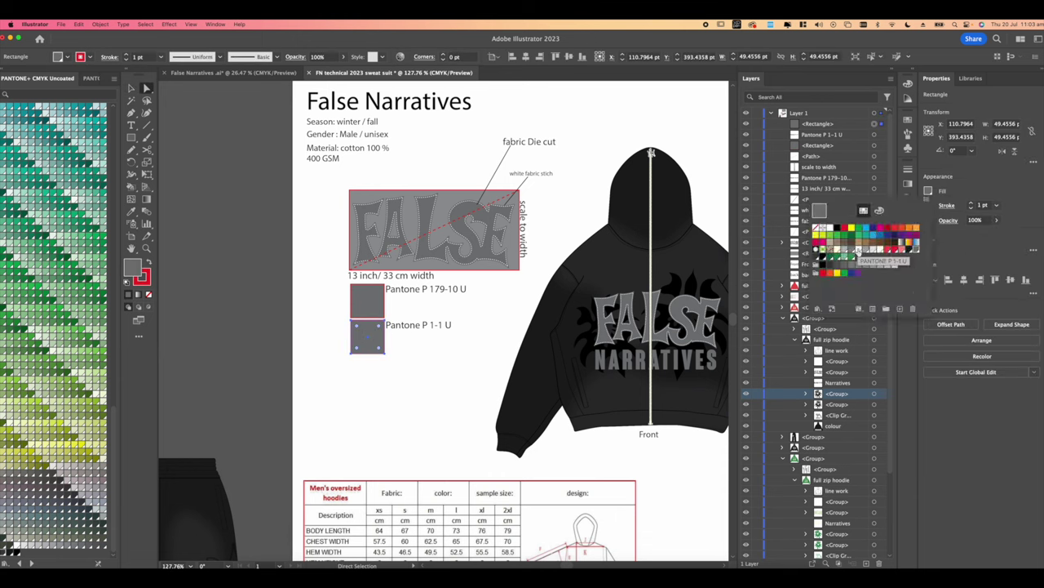
{"action": "left_click", "coordinate": [859, 253]}
{"action": "left_click", "coordinate": [455, 349]}
{"action": "scroll", "coordinate": [357, 345], "scroll_direction": "up", "scroll_amount": 4}
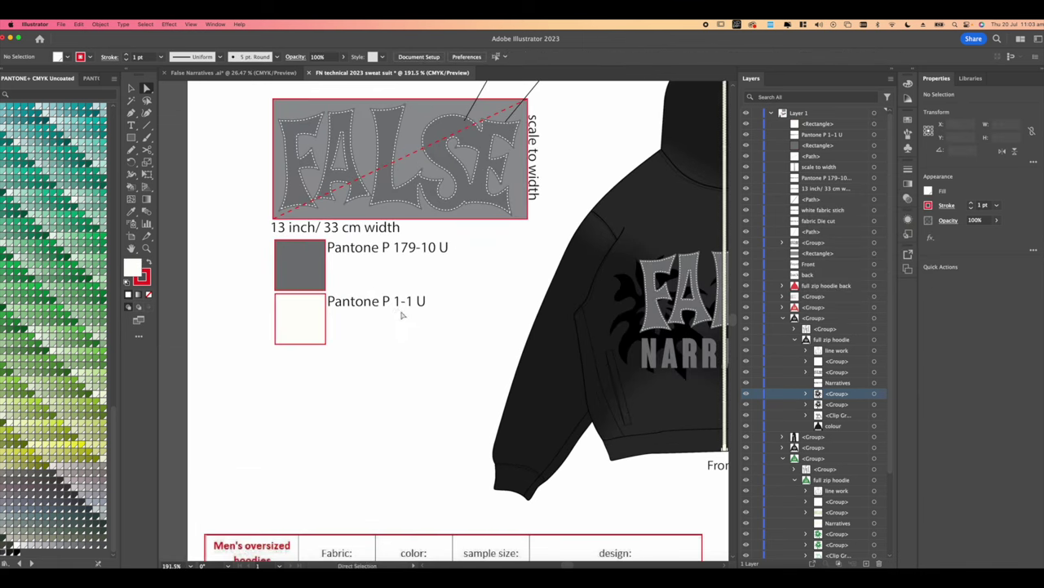
Scale down the whole FALSE callout with its labels, leader lines and colour squares, and reposition it beside the front hoodie.
{"action": "scroll", "coordinate": [404, 318], "scroll_direction": "down", "scroll_amount": 5}
{"action": "left_click", "coordinate": [131, 87]}
{"action": "scroll", "coordinate": [492, 330], "scroll_direction": "up", "scroll_amount": 2}
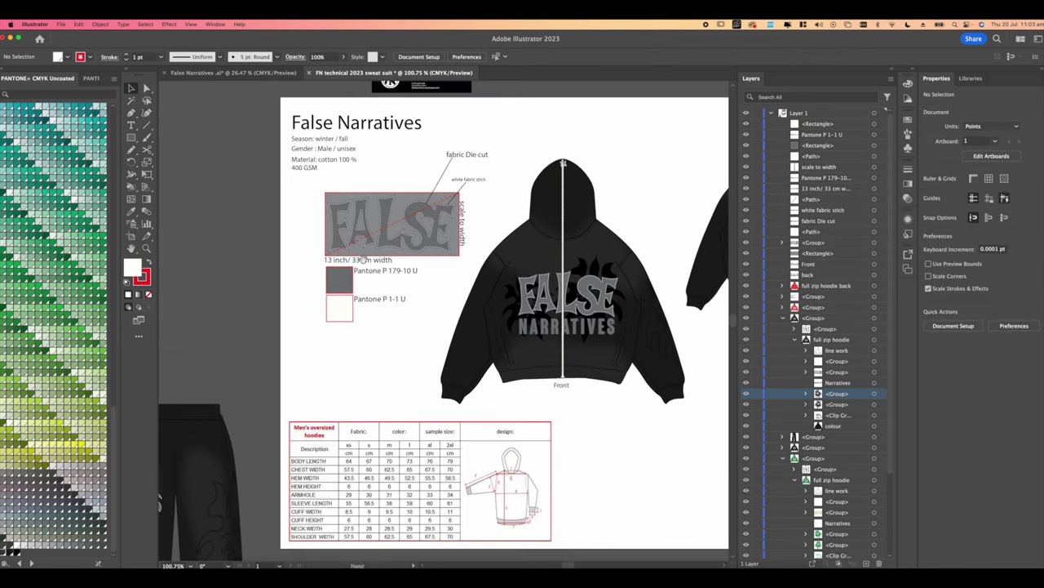
{"action": "scroll", "coordinate": [346, 273], "scroll_direction": "up", "scroll_amount": 3}
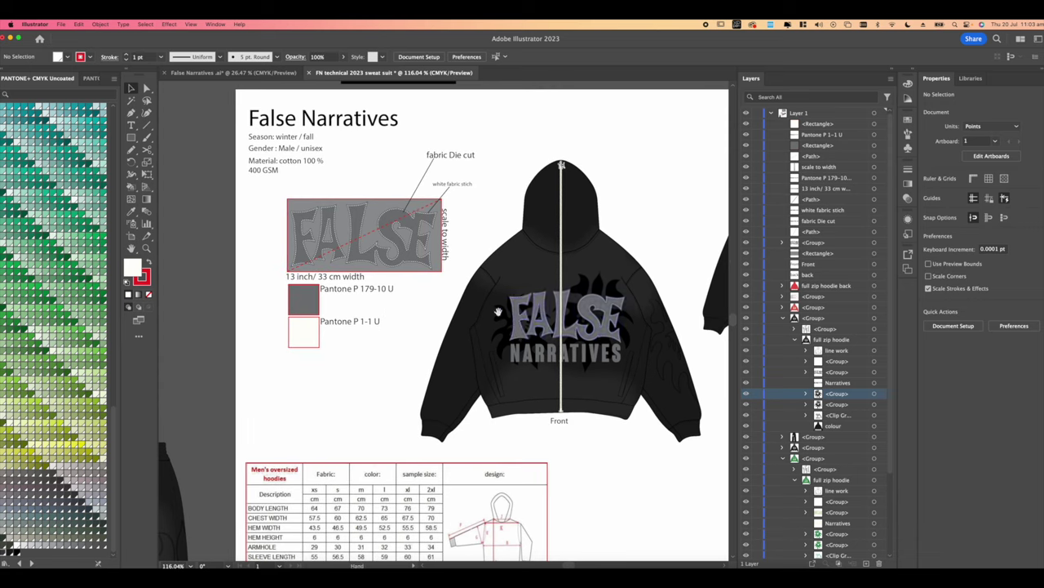
{"action": "scroll", "coordinate": [428, 245], "scroll_direction": "up", "scroll_amount": 2}
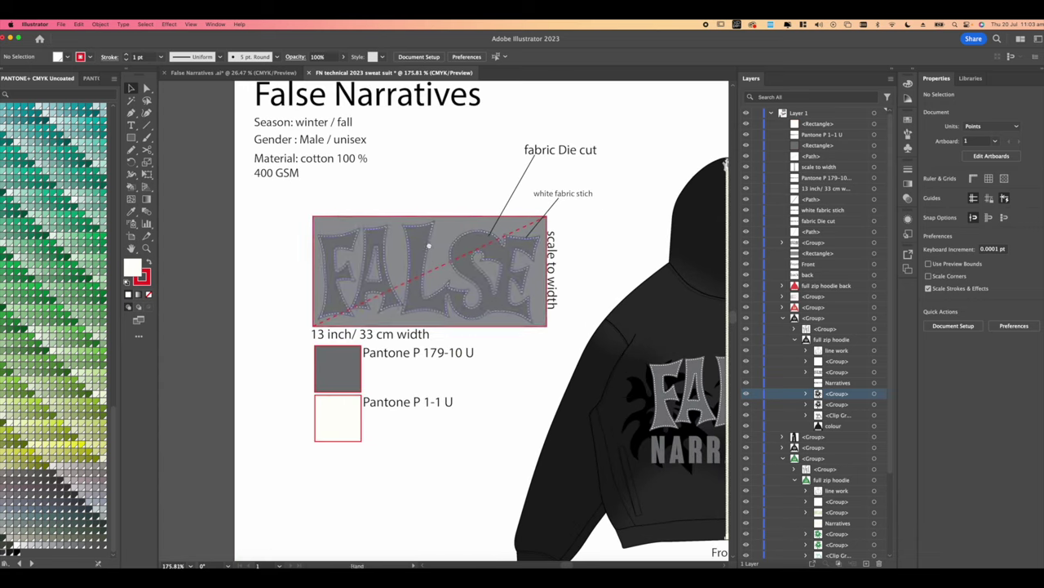
{"action": "left_click_drag", "start_coordinate": [448, 442], "coordinate": [501, 310]}
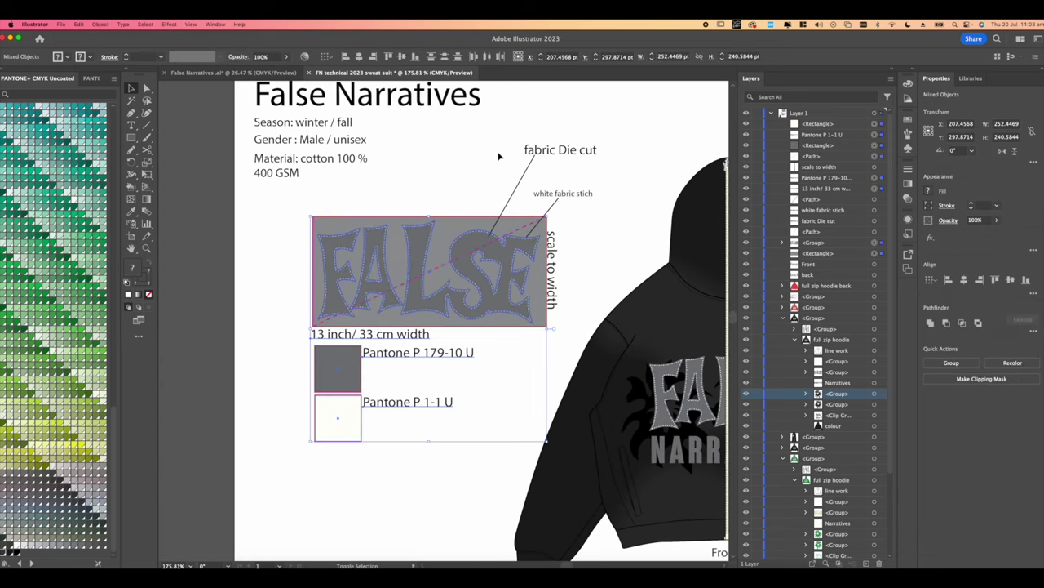
{"action": "left_click_drag", "start_coordinate": [578, 211], "coordinate": [578, 213]}
{"action": "left_click", "coordinate": [551, 261], "text": "shift"}
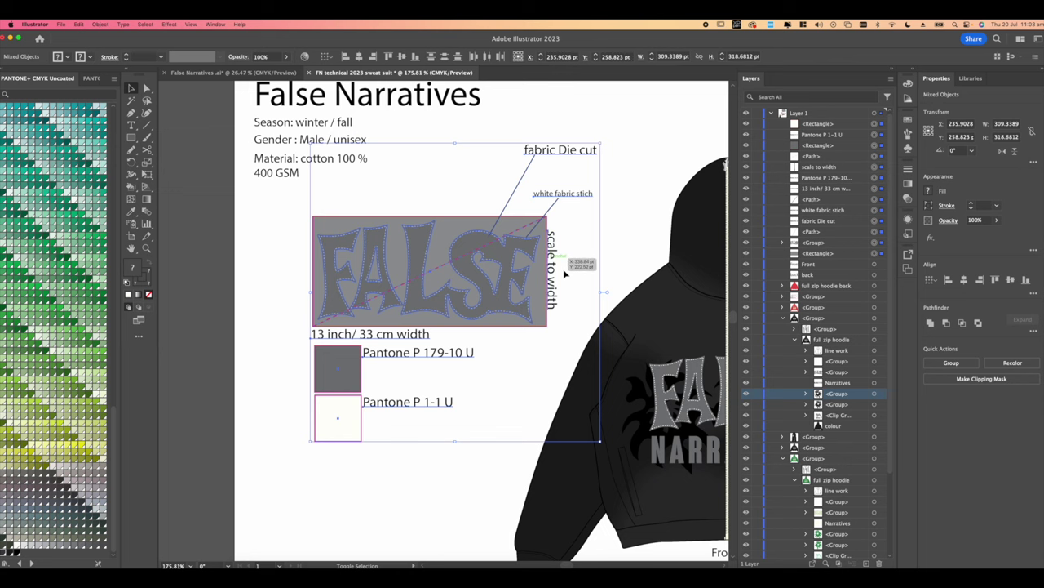
{"action": "left_click_drag", "start_coordinate": [602, 293], "coordinate": [546, 292]}
{"action": "left_click_drag", "start_coordinate": [401, 298], "coordinate": [454, 288]}
{"action": "left_click", "coordinate": [531, 364]}
{"action": "left_click_drag", "start_coordinate": [533, 343], "coordinate": [443, 276]}
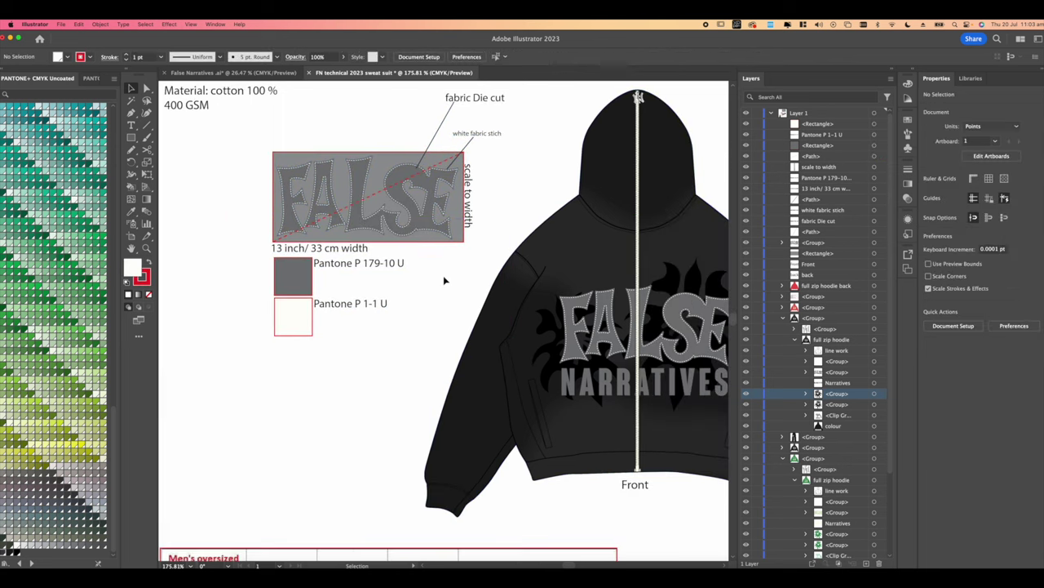
Draw a straight red leader line from the FALSE callout's lower edge to the FALSE lettering on the front hoodie.
{"action": "key", "text": "p"}
{"action": "scroll", "coordinate": [441, 236], "scroll_direction": "up", "scroll_amount": 5}
{"action": "left_click_drag", "start_coordinate": [441, 240], "coordinate": [385, 222]}
{"action": "left_click", "coordinate": [359, 224]}
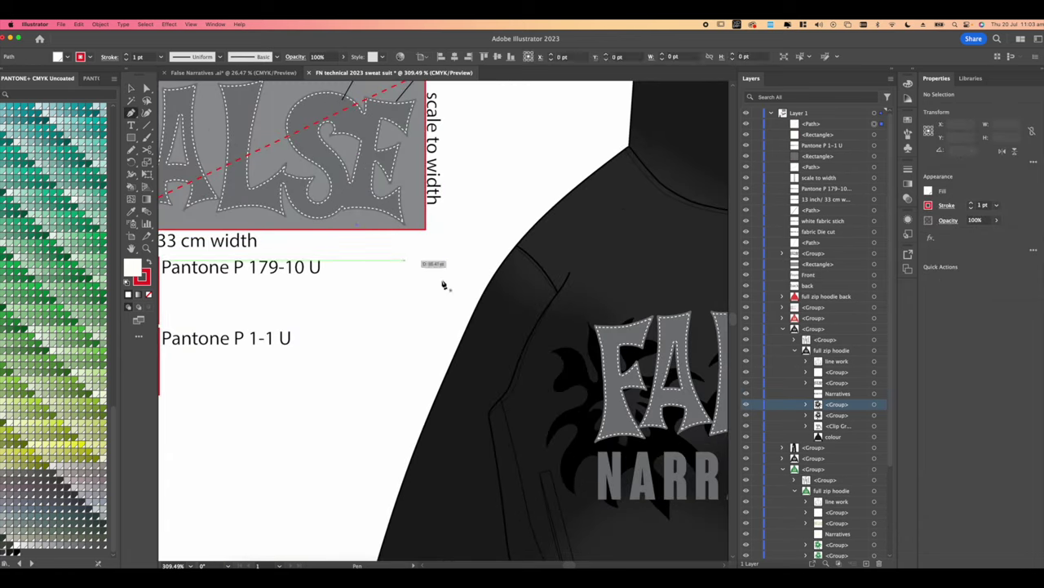
{"action": "left_click_drag", "start_coordinate": [567, 313], "coordinate": [445, 268]}
{"action": "left_click", "coordinate": [488, 283]}
{"action": "scroll", "coordinate": [490, 286], "scroll_direction": "left", "scroll_amount": 3}
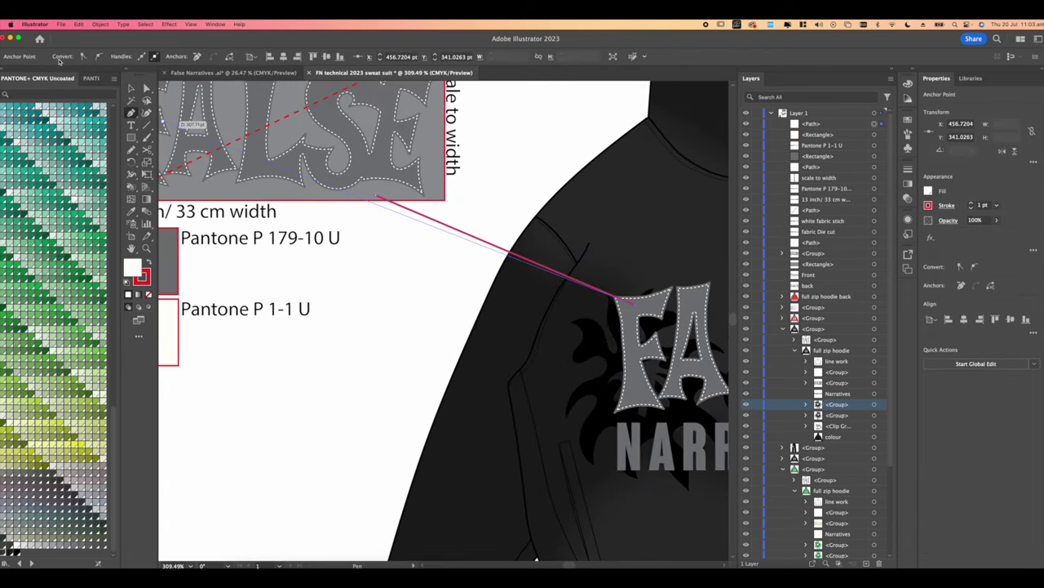
{"action": "key", "text": "v"}
{"action": "scroll", "coordinate": [378, 262], "scroll_direction": "down", "scroll_amount": 5}
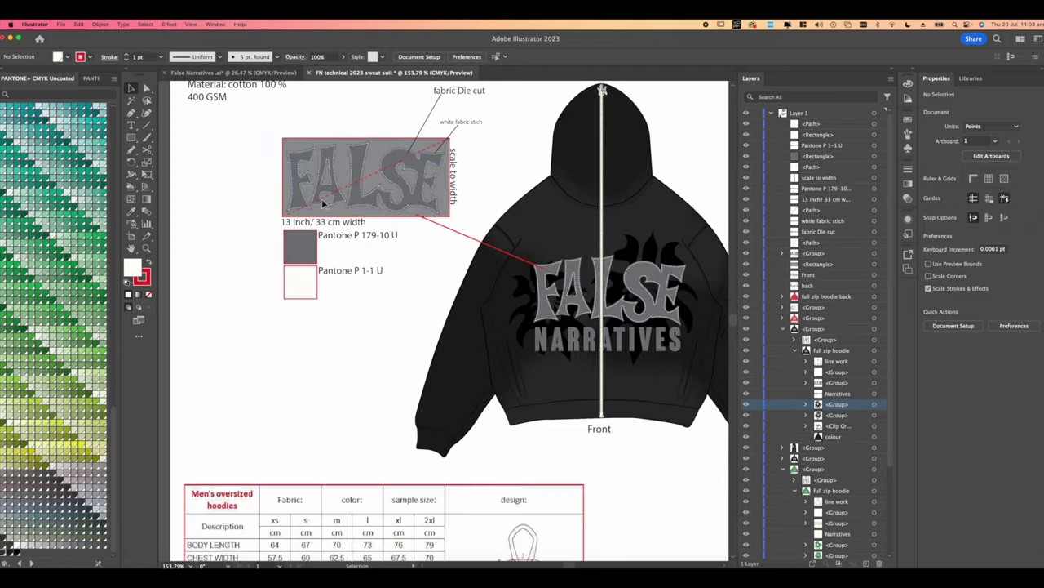
{"action": "scroll", "coordinate": [481, 280], "scroll_direction": "up", "scroll_amount": 2}
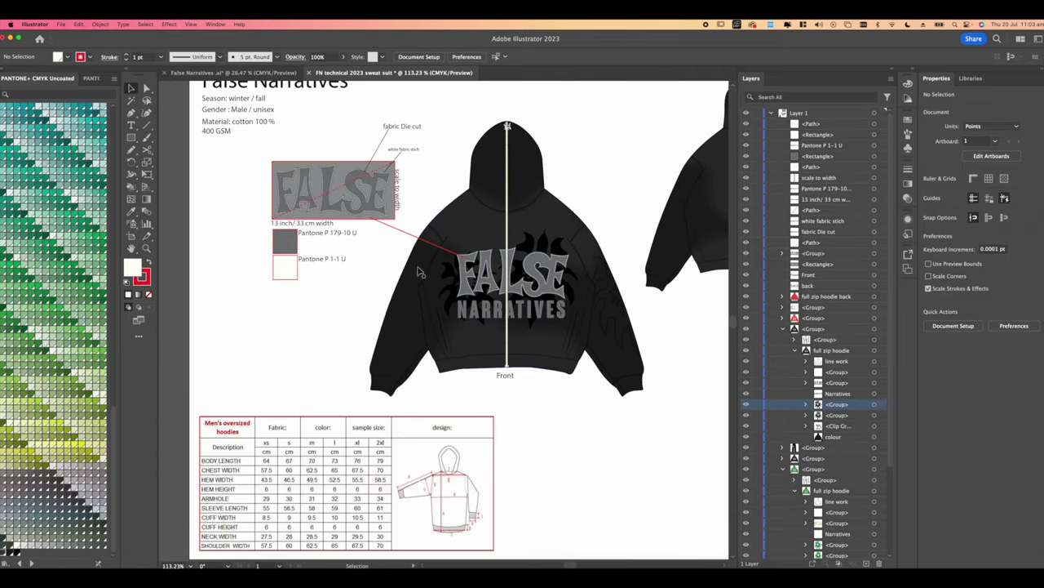
Select the NARRATIVES lettering on the front hoodie.
{"action": "left_click", "coordinate": [629, 335]}
{"action": "left_click", "coordinate": [874, 393]}
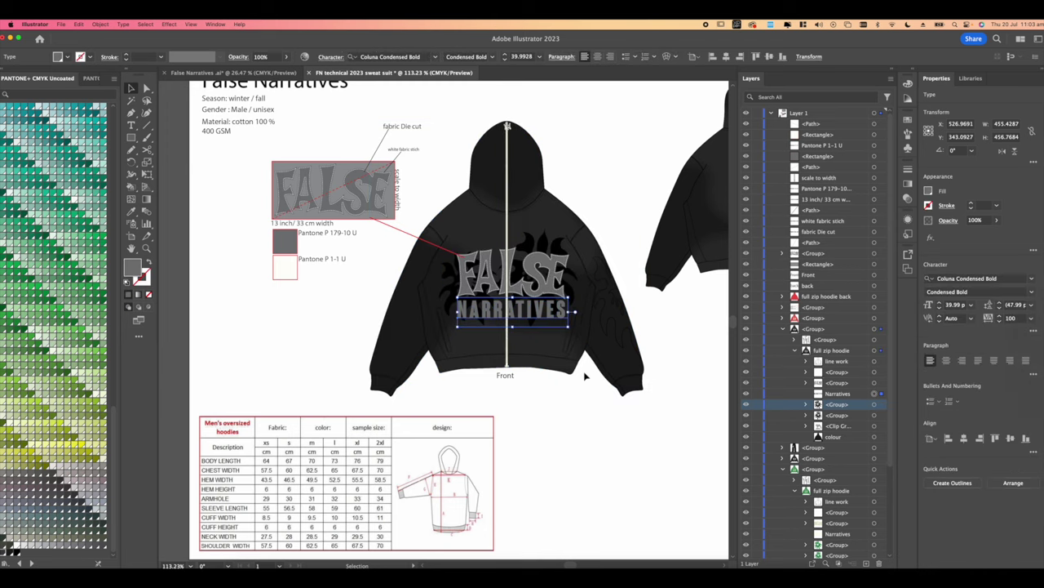
{"action": "scroll", "coordinate": [390, 328], "scroll_direction": "left", "scroll_amount": 3}
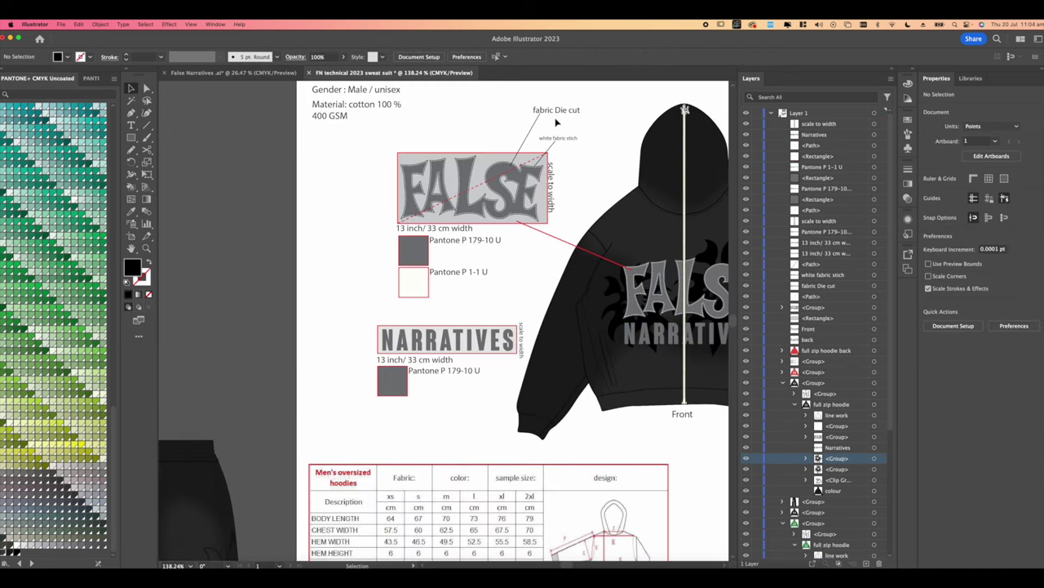
Duplicate the "fabric Die cut" label above the NARRATIVES callout and change the copy to "screen print".
{"action": "left_click", "coordinate": [542, 109]}
{"action": "left_click_drag", "start_coordinate": [542, 109], "coordinate": [397, 319]}
{"action": "scroll", "coordinate": [399, 316], "scroll_direction": "up", "scroll_amount": 5}
{"action": "key", "text": "t"}
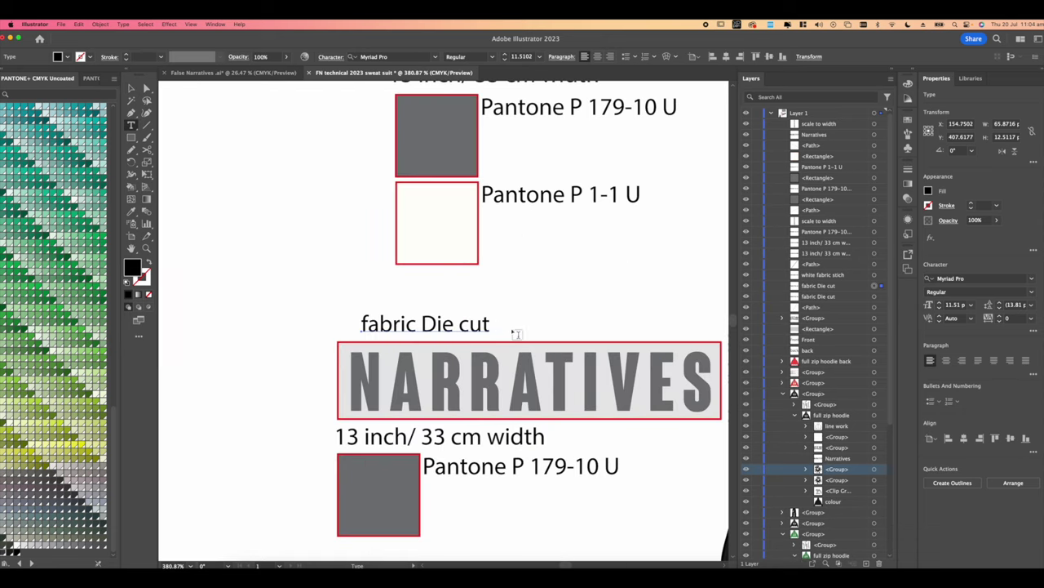
{"action": "left_click_drag", "start_coordinate": [491, 324], "coordinate": [333, 322]}
{"action": "type", "text": "screen print"}
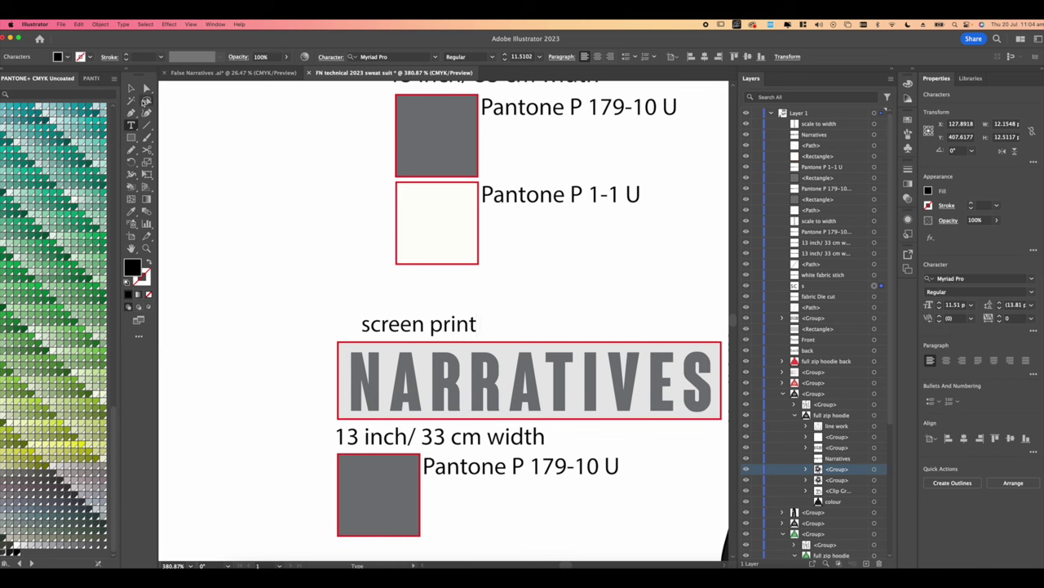
Enlarge the "screen print" label to about 13.5 pt and align it with the start of the NARRATIVES box.
{"action": "left_click", "coordinate": [133, 98]}
{"action": "key", "text": "v"}
{"action": "left_click", "coordinate": [420, 316]}
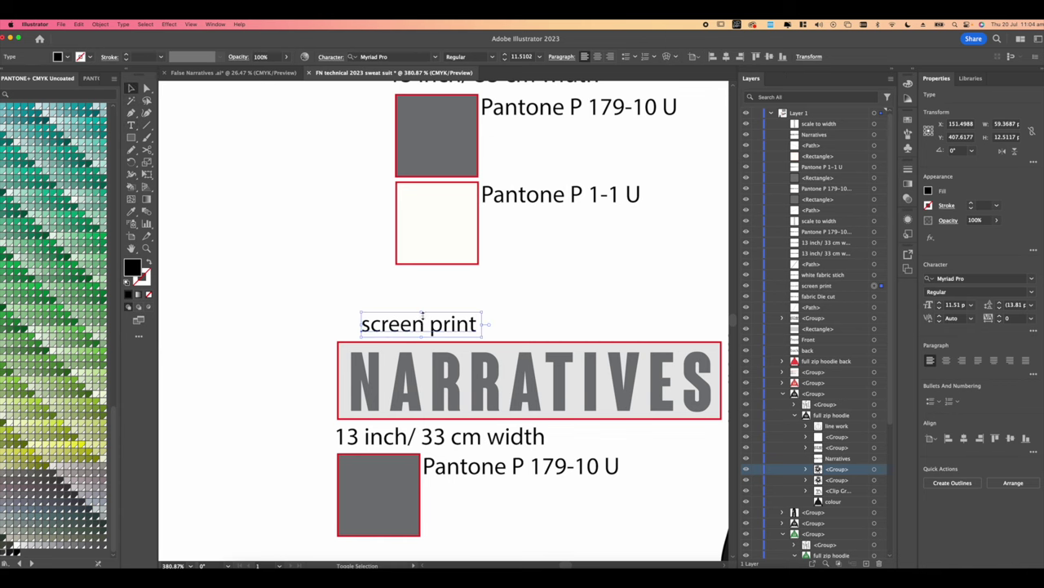
{"action": "left_click_drag", "start_coordinate": [423, 314], "coordinate": [406, 323]}
{"action": "scroll", "coordinate": [538, 292], "scroll_direction": "right", "scroll_amount": 2}
{"action": "scroll", "coordinate": [539, 293], "scroll_direction": "down", "scroll_amount": 1}
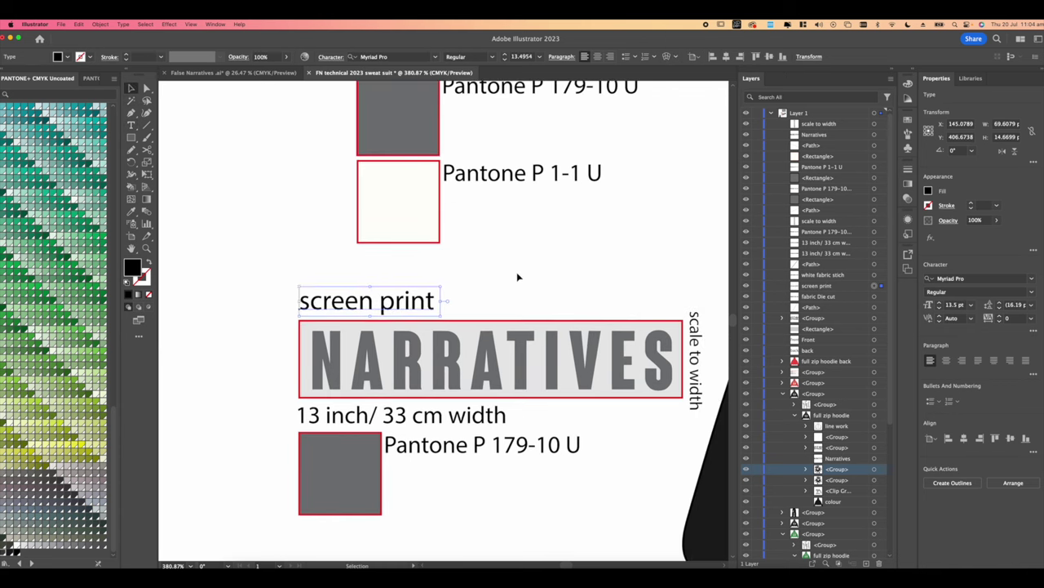
{"action": "left_click", "coordinate": [517, 275]}
{"action": "scroll", "coordinate": [477, 261], "scroll_direction": "down", "scroll_amount": 5}
{"action": "left_click_drag", "start_coordinate": [499, 241], "coordinate": [424, 291]}
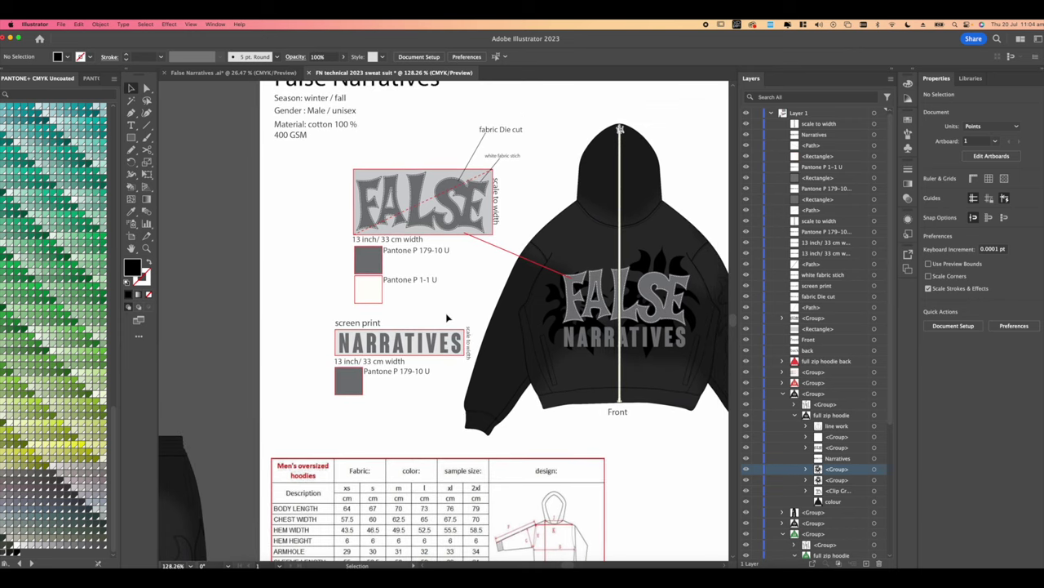
Draw a leader line from the NARRATIVES callout to the hoodie's NARRATIVES lettering, copying the red stroke of the FALSE leader line.
{"action": "key", "text": "p"}
{"action": "scroll", "coordinate": [523, 335], "scroll_direction": "up", "scroll_amount": 3}
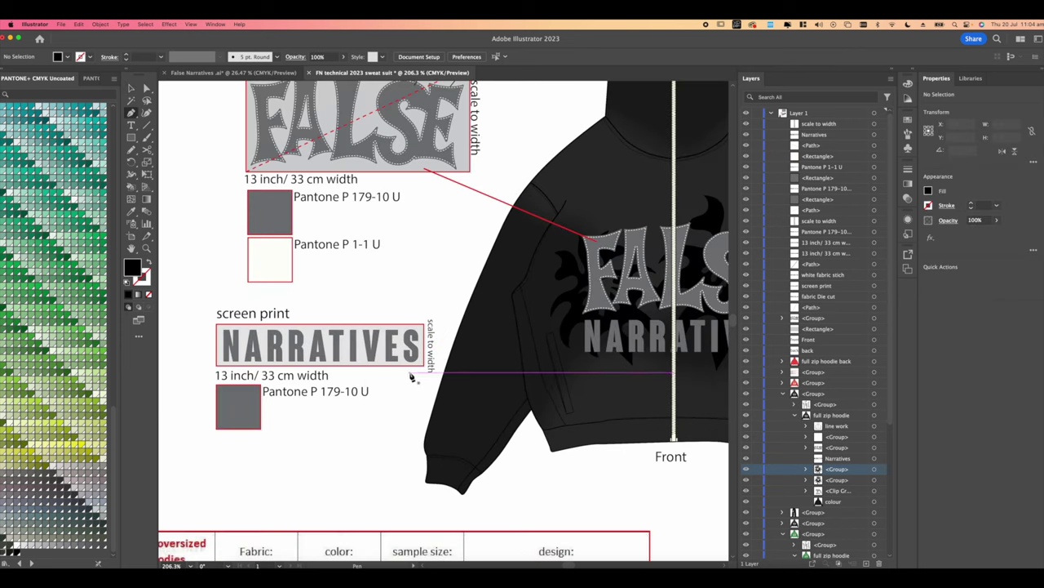
{"action": "left_click", "coordinate": [411, 374]}
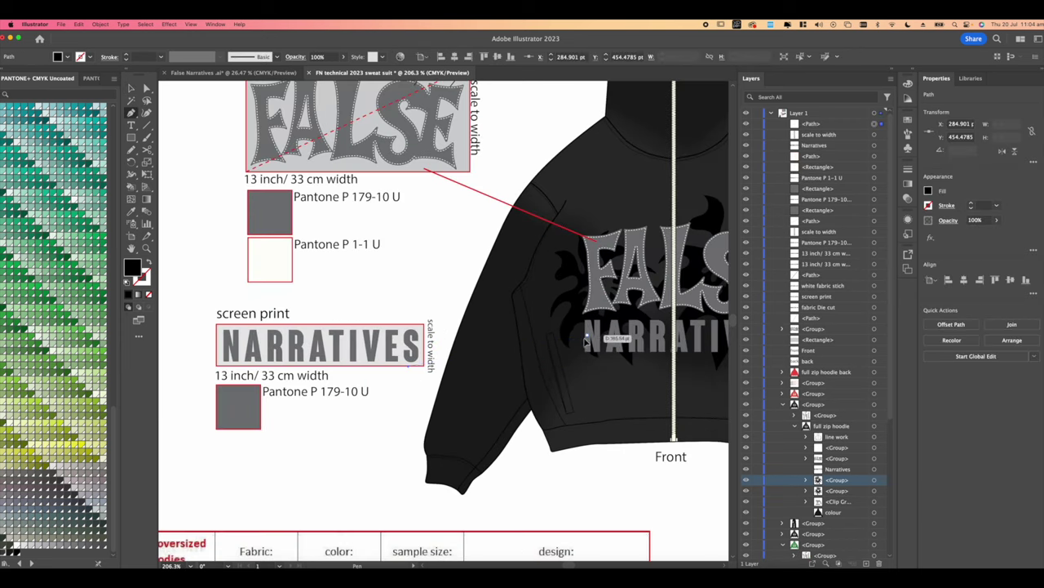
{"action": "left_click", "coordinate": [585, 337]}
{"action": "left_click", "coordinate": [144, 211]}
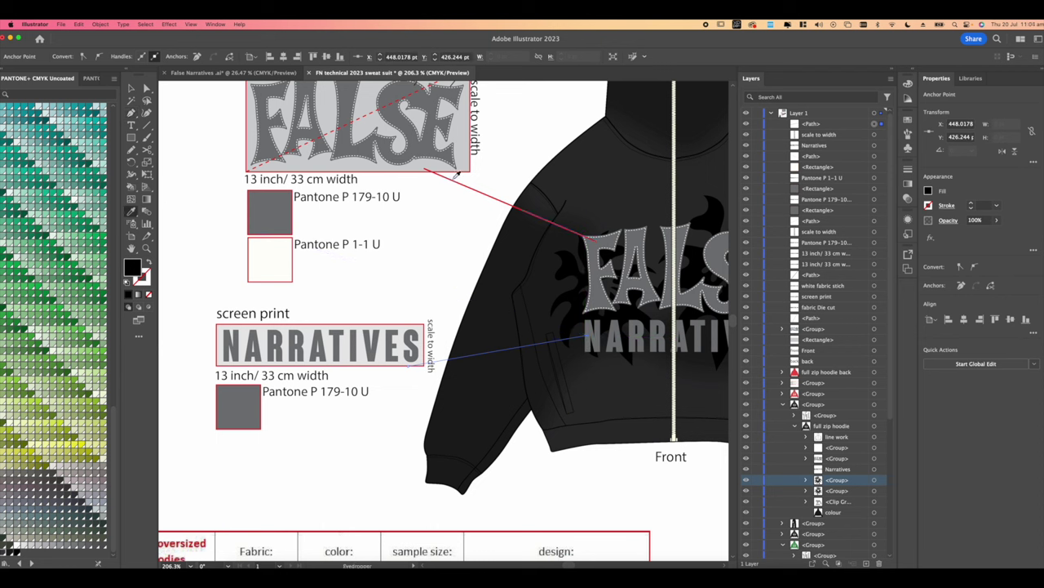
{"action": "left_click", "coordinate": [458, 175]}
{"action": "left_click", "coordinate": [131, 88]}
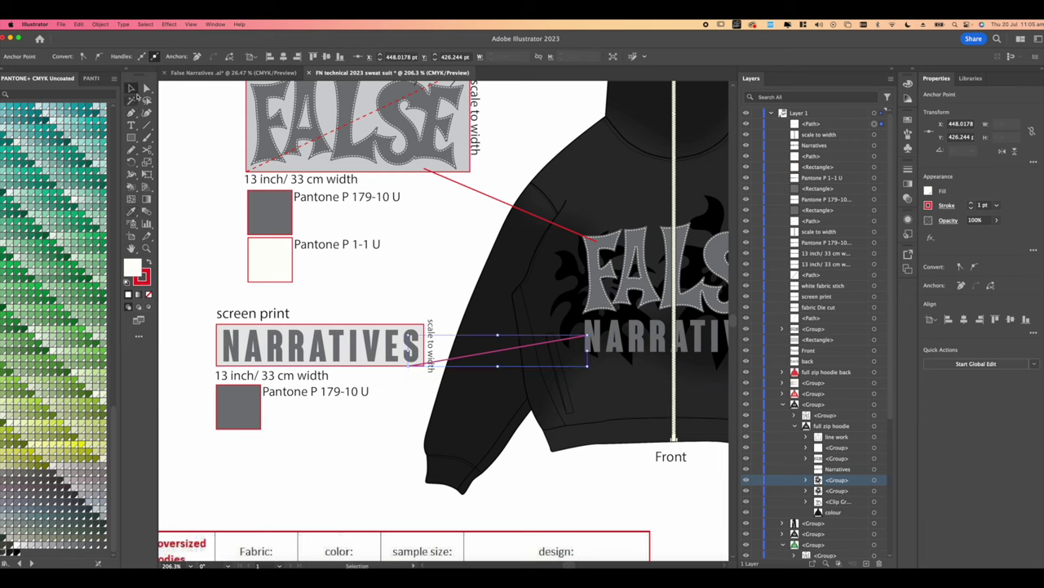
{"action": "left_click", "coordinate": [386, 244]}
{"action": "scroll", "coordinate": [378, 242], "scroll_direction": "down", "scroll_amount": 5}
{"action": "scroll", "coordinate": [378, 241], "scroll_direction": "down", "scroll_amount": 1}
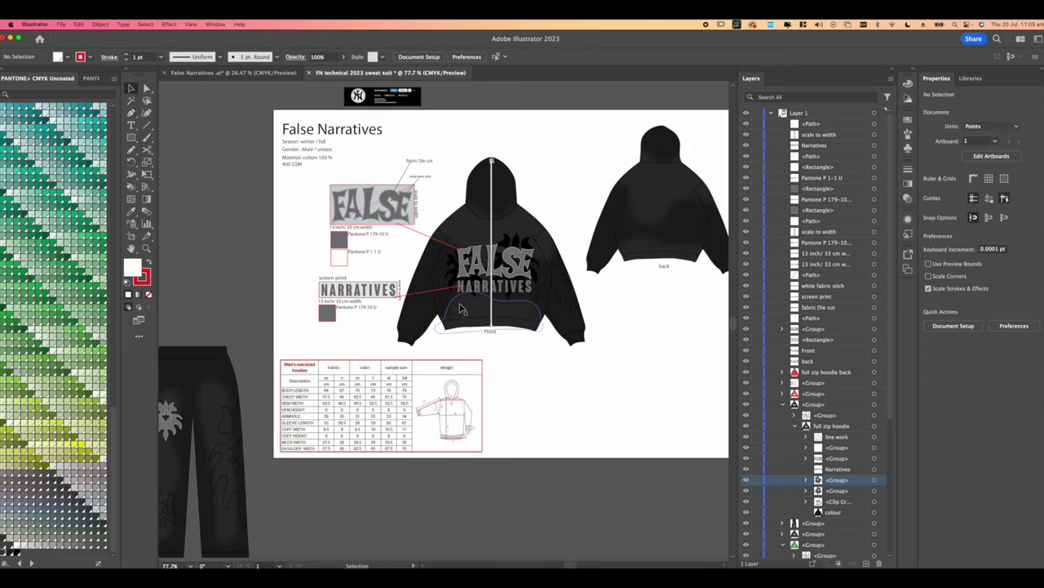
Select both black flame graphics behind the FALSE NARRATIVES lettering on the front hoodie.
{"action": "scroll", "coordinate": [448, 325], "scroll_direction": "up", "scroll_amount": 1}
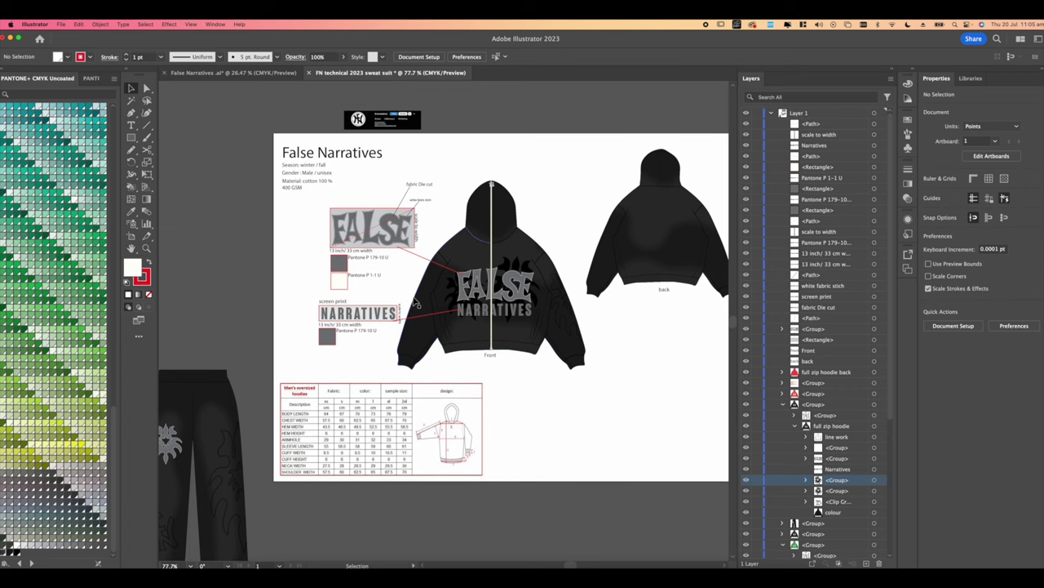
{"action": "key", "text": "super+plus"}
{"action": "left_click_drag", "start_coordinate": [436, 285], "coordinate": [418, 302]}
{"action": "left_click", "coordinate": [147, 88]}
{"action": "scroll", "coordinate": [489, 259], "scroll_direction": "up", "scroll_amount": 3}
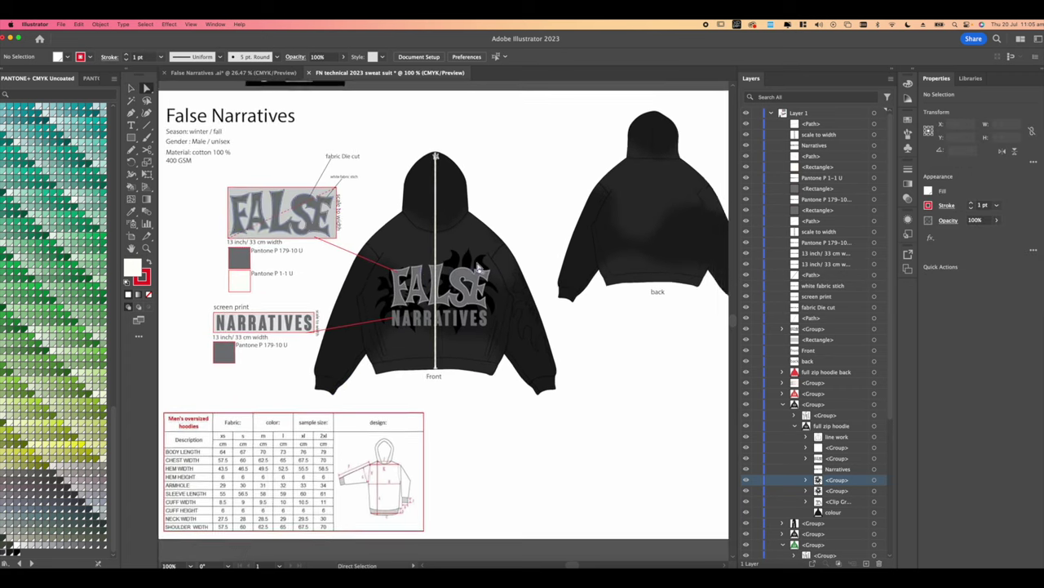
{"action": "left_click", "coordinate": [468, 257]}
{"action": "scroll", "coordinate": [430, 324], "scroll_direction": "up", "scroll_amount": 3}
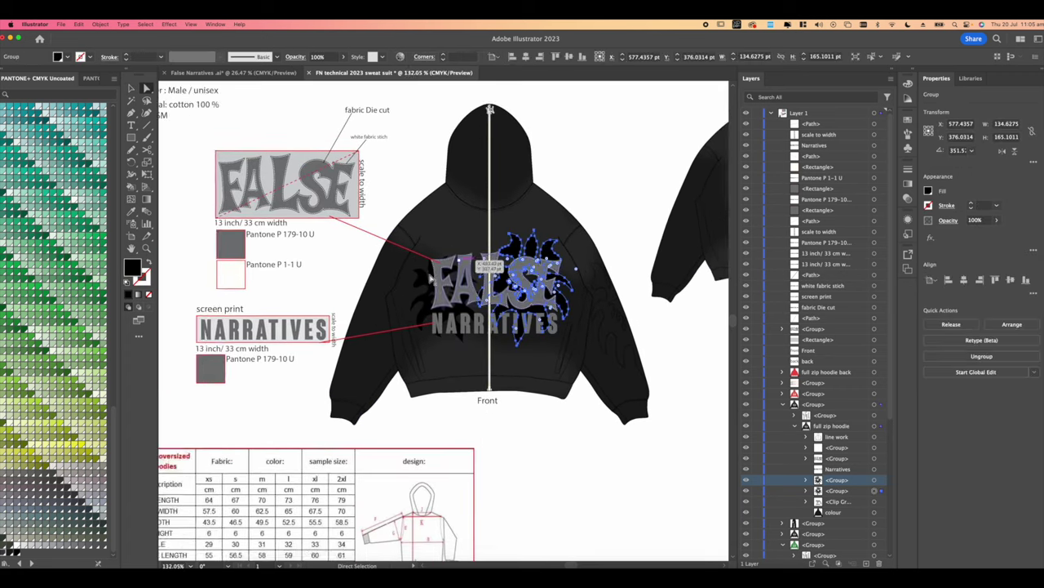
{"action": "left_click", "coordinate": [431, 325]}
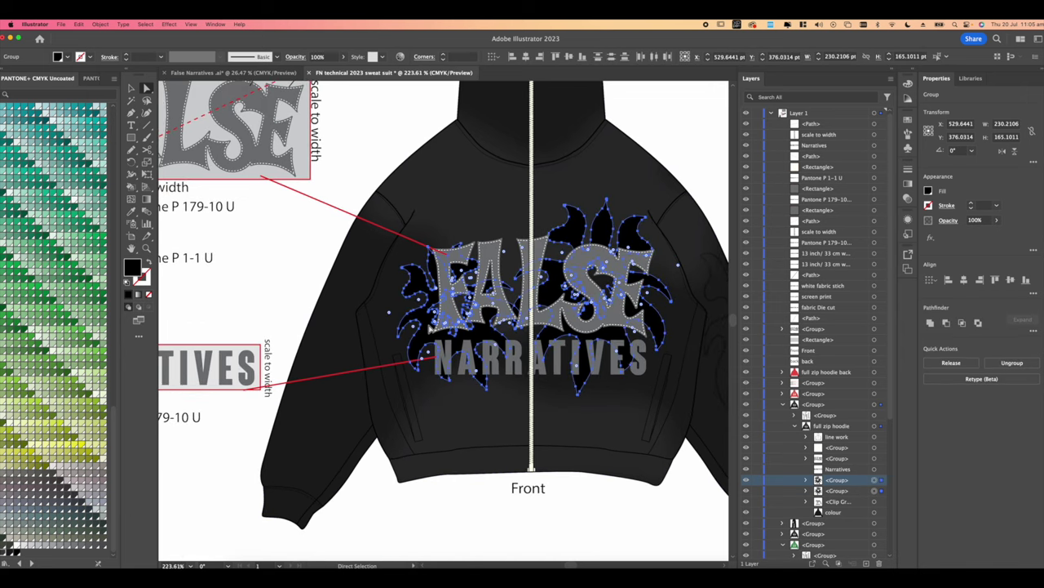
{"action": "scroll", "coordinate": [433, 334], "scroll_direction": "down", "scroll_amount": 2}
{"action": "left_click_drag", "start_coordinate": [516, 235], "coordinate": [399, 349]}
{"action": "left_click", "coordinate": [543, 194]}
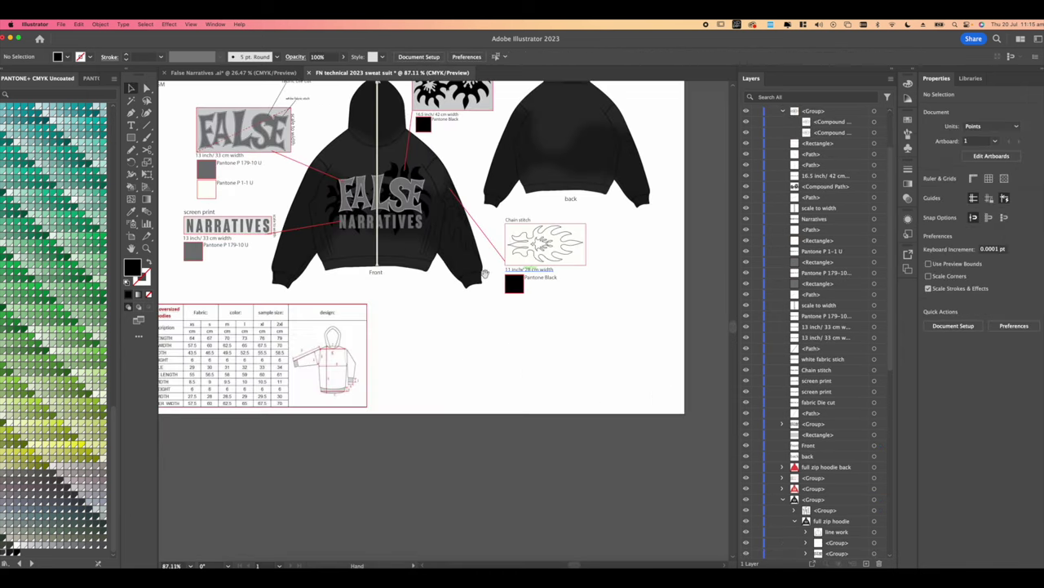
Change the colour label under the Chain stitch callout to "Pantone P 179-16 U".
{"action": "left_click_drag", "start_coordinate": [483, 273], "coordinate": [532, 294]}
{"action": "scroll", "coordinate": [587, 302], "scroll_direction": "up", "scroll_amount": 5}
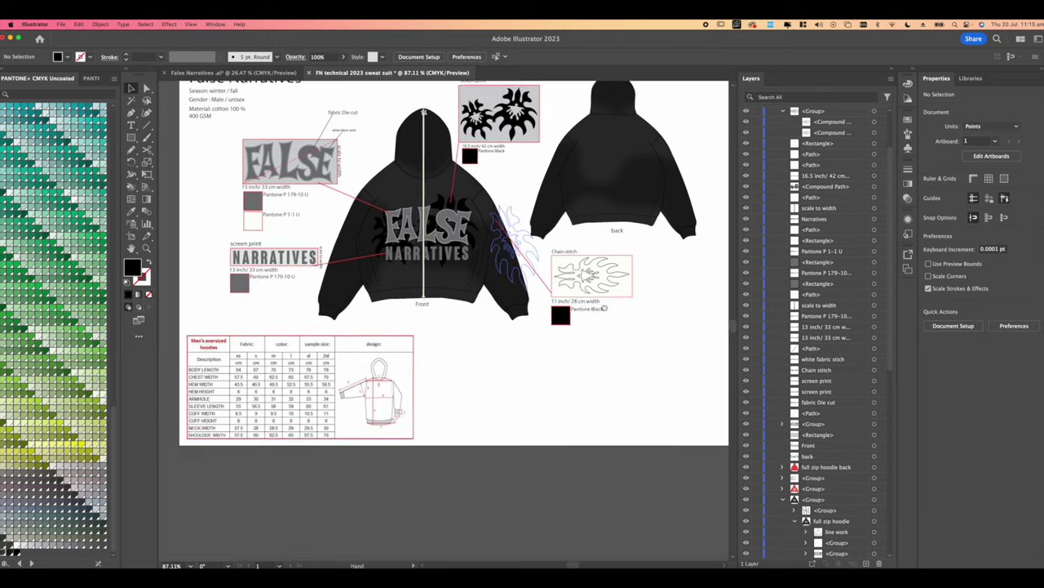
{"action": "key", "text": "t"}
{"action": "scroll", "coordinate": [555, 320], "scroll_direction": "up", "scroll_amount": 1}
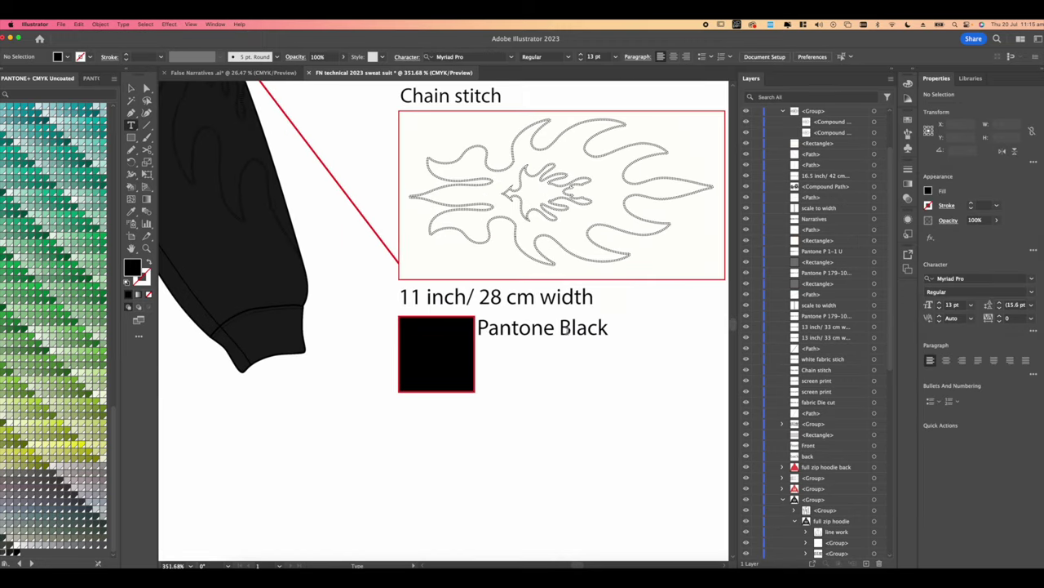
{"action": "left_click_drag", "start_coordinate": [555, 328], "coordinate": [608, 330]}
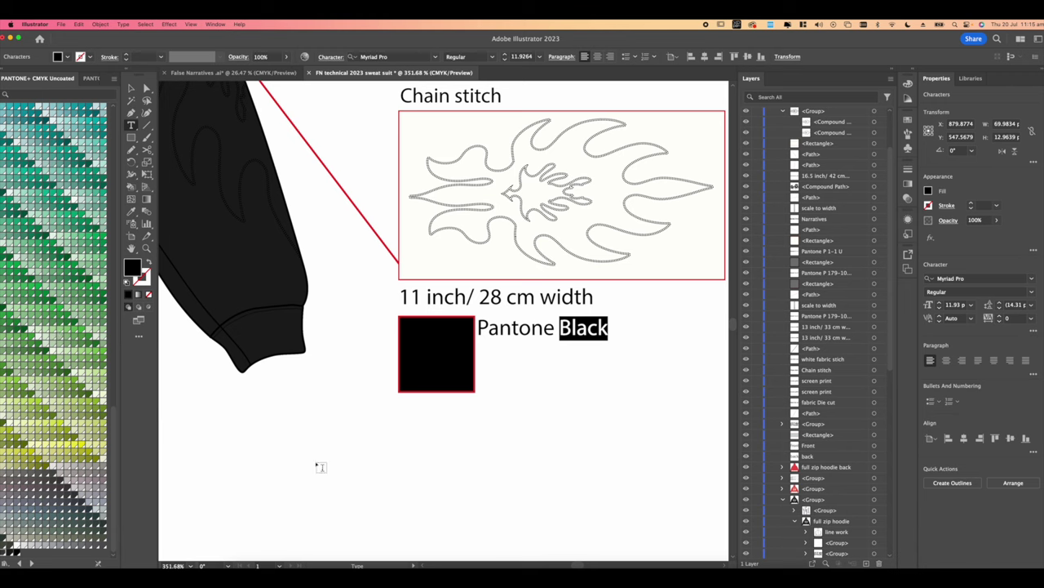
{"action": "type", "text": "P 179-16 U"}
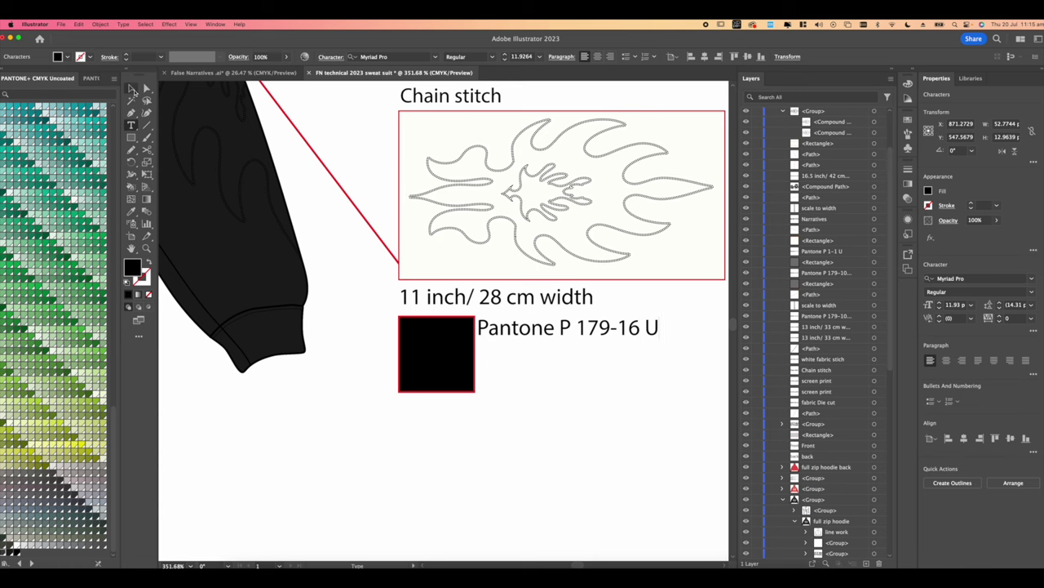
{"action": "left_click", "coordinate": [133, 90]}
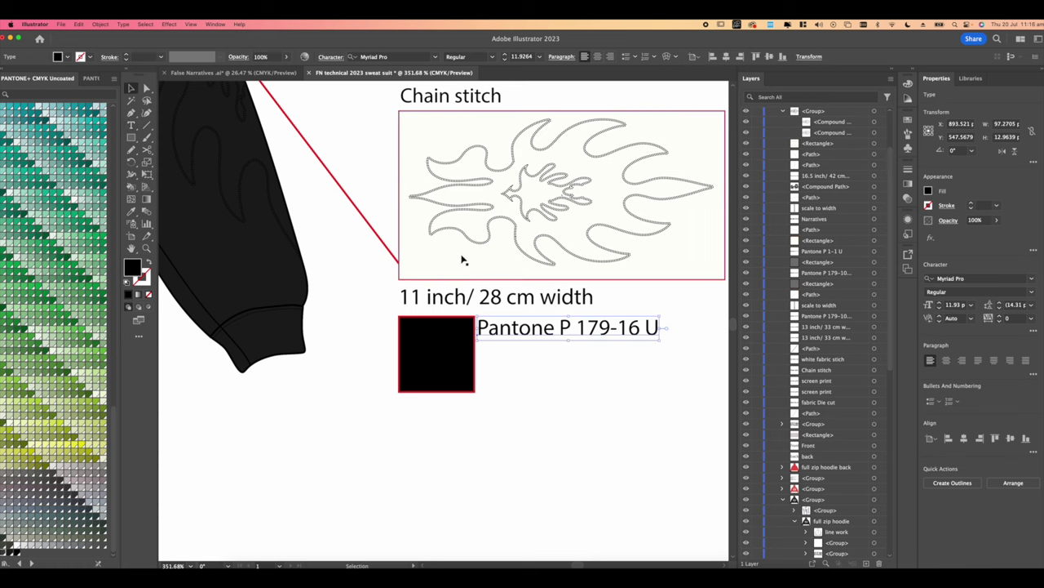
Draw a wide rectangle about 198 by 57 pt in the empty space beside the size table.
{"action": "scroll", "coordinate": [464, 259], "scroll_direction": "down", "scroll_amount": 10}
{"action": "scroll", "coordinate": [472, 258], "scroll_direction": "up", "scroll_amount": 3}
{"action": "scroll", "coordinate": [471, 258], "scroll_direction": "left", "scroll_amount": 3}
{"action": "left_click", "coordinate": [468, 366]}
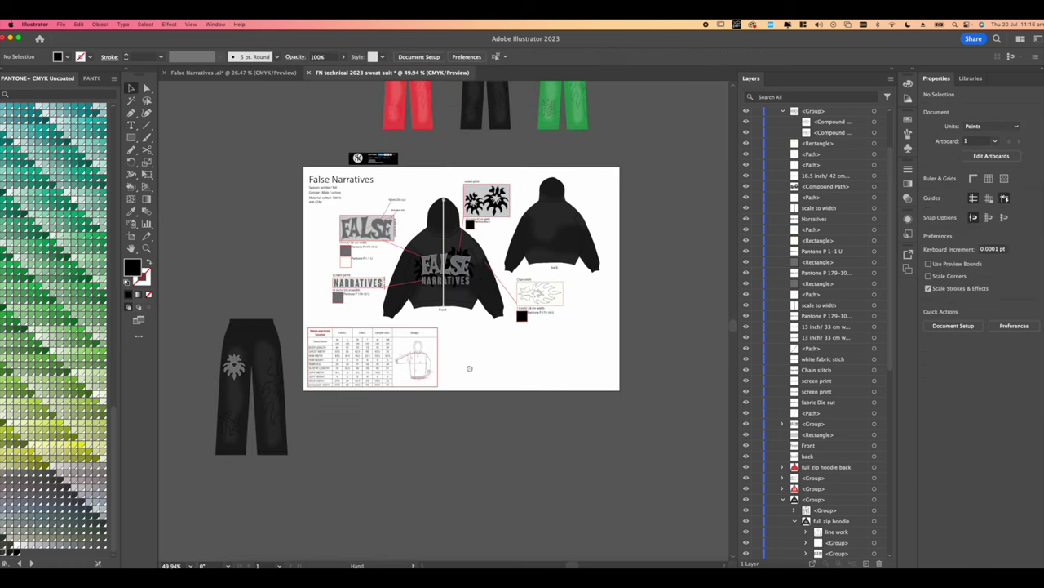
{"action": "left_click_drag", "start_coordinate": [508, 362], "coordinate": [513, 380]}
{"action": "scroll", "coordinate": [506, 327], "scroll_direction": "up", "scroll_amount": 4}
{"action": "left_click_drag", "start_coordinate": [553, 346], "coordinate": [450, 352]}
{"action": "scroll", "coordinate": [530, 346], "scroll_direction": "down", "scroll_amount": 2}
{"action": "left_click", "coordinate": [441, 377]}
{"action": "scroll", "coordinate": [412, 339], "scroll_direction": "up", "scroll_amount": 5}
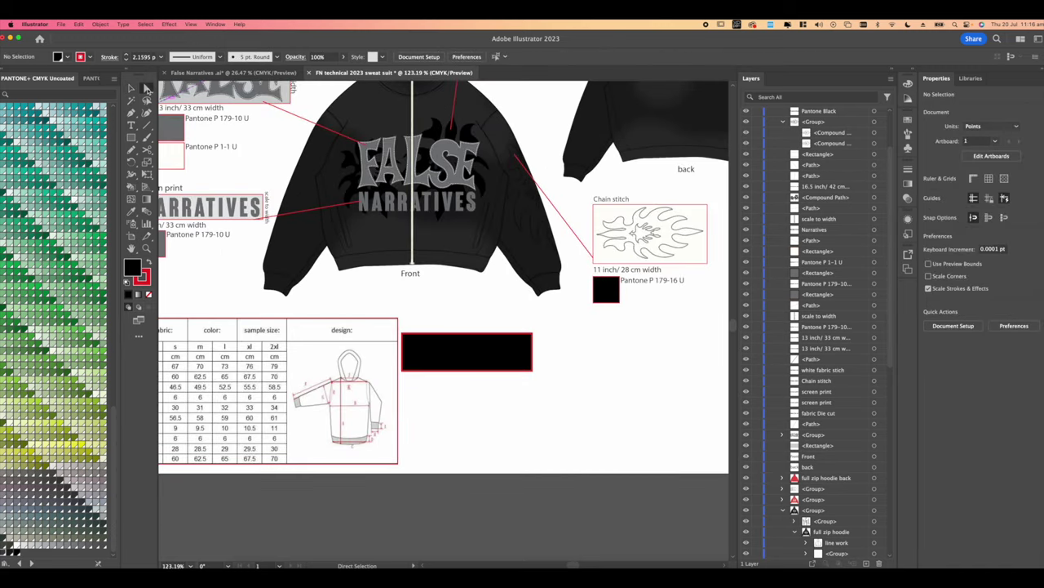
Match the new rectangle's fill and stroke to the front hoodie's body by sampling its colour.
{"action": "left_click", "coordinate": [414, 345]}
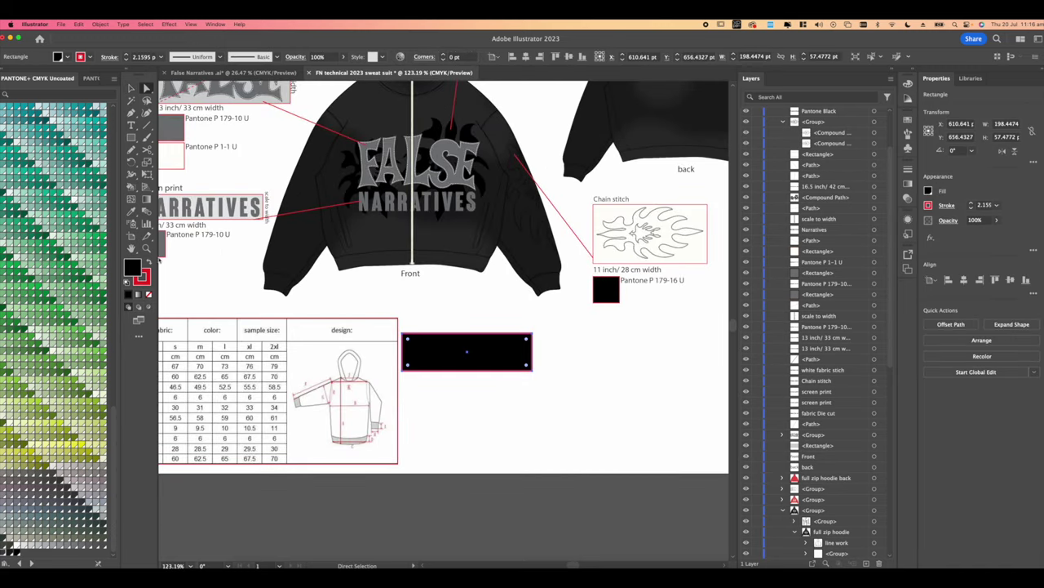
{"action": "left_click", "coordinate": [132, 214]}
{"action": "left_click", "coordinate": [306, 257]}
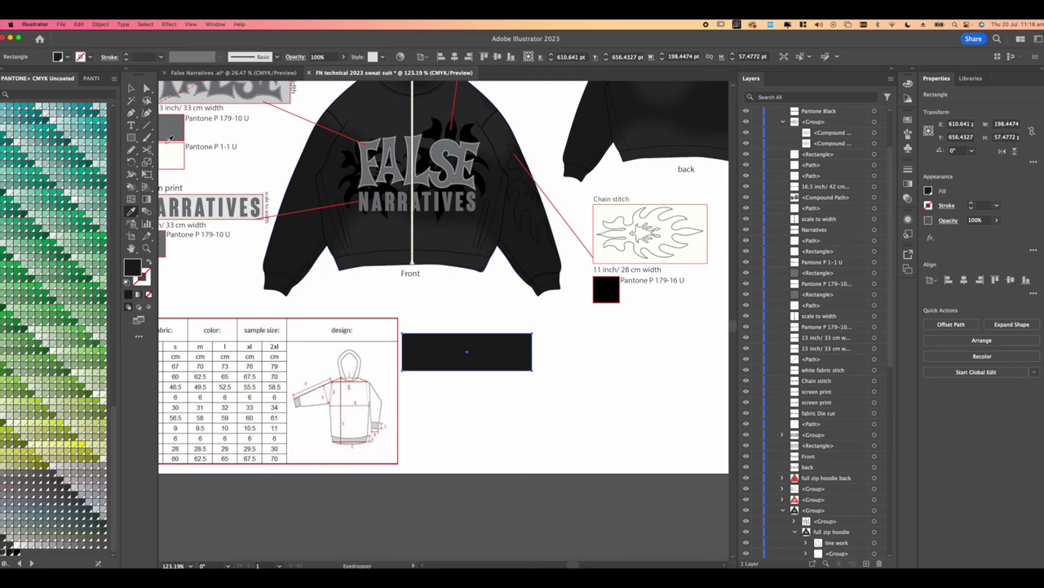
Duplicate the Chain stitch callout's Pantone label next to the dark rectangle.
{"action": "left_click", "coordinate": [131, 90]}
{"action": "scroll", "coordinate": [463, 321], "scroll_direction": "right", "scroll_amount": 1}
{"action": "scroll", "coordinate": [463, 321], "scroll_direction": "down", "scroll_amount": 1}
{"action": "left_click", "coordinate": [625, 266]}
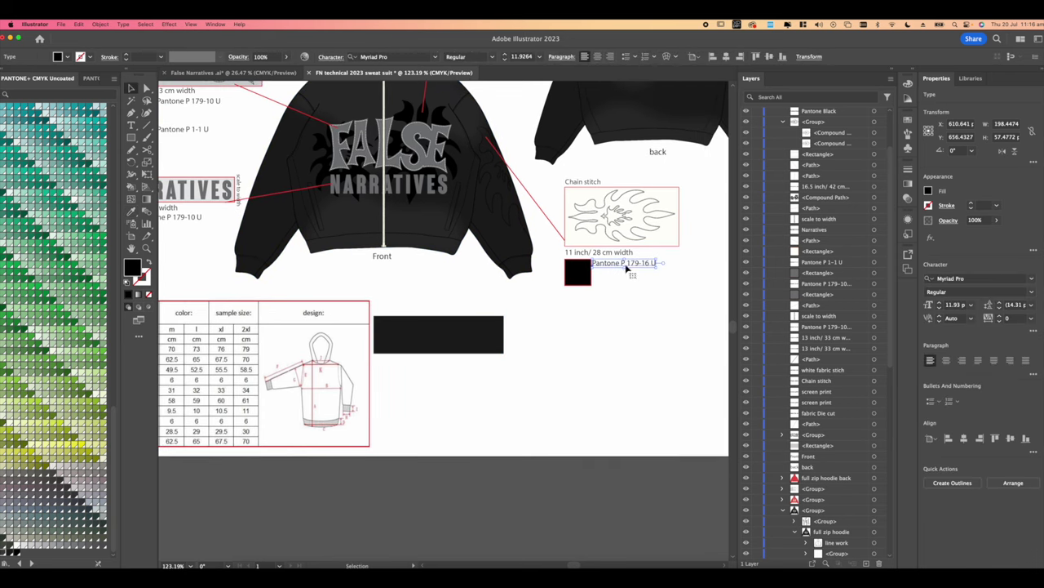
{"action": "left_click_drag", "start_coordinate": [625, 267], "coordinate": [526, 328]}
{"action": "scroll", "coordinate": [543, 322], "scroll_direction": "up", "scroll_amount": 5}
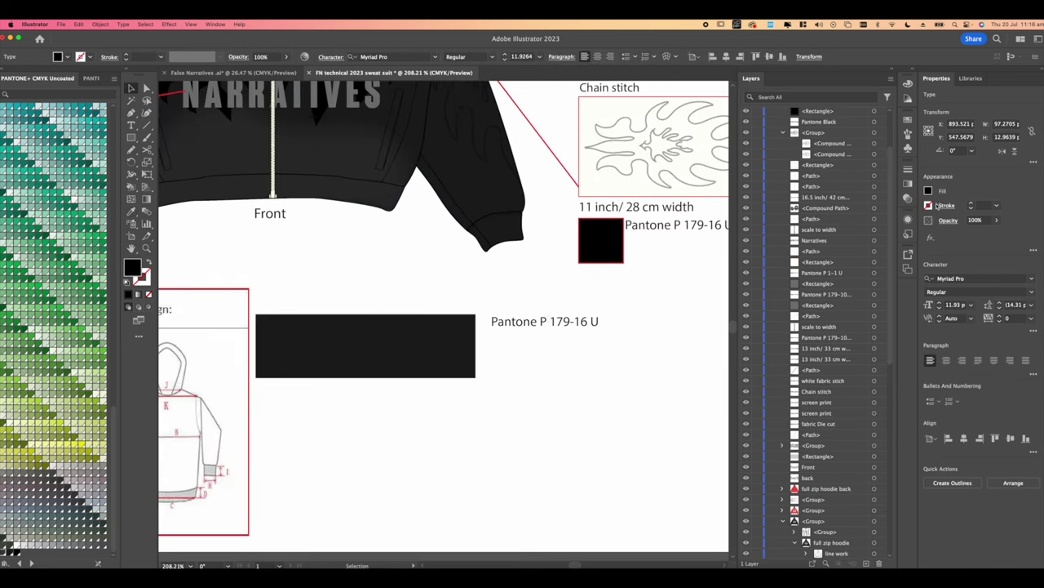
Fill the dark rectangle with the near-black Pantone swatch from the document swatches.
{"action": "left_click", "coordinate": [147, 88]}
{"action": "left_click", "coordinate": [341, 334]}
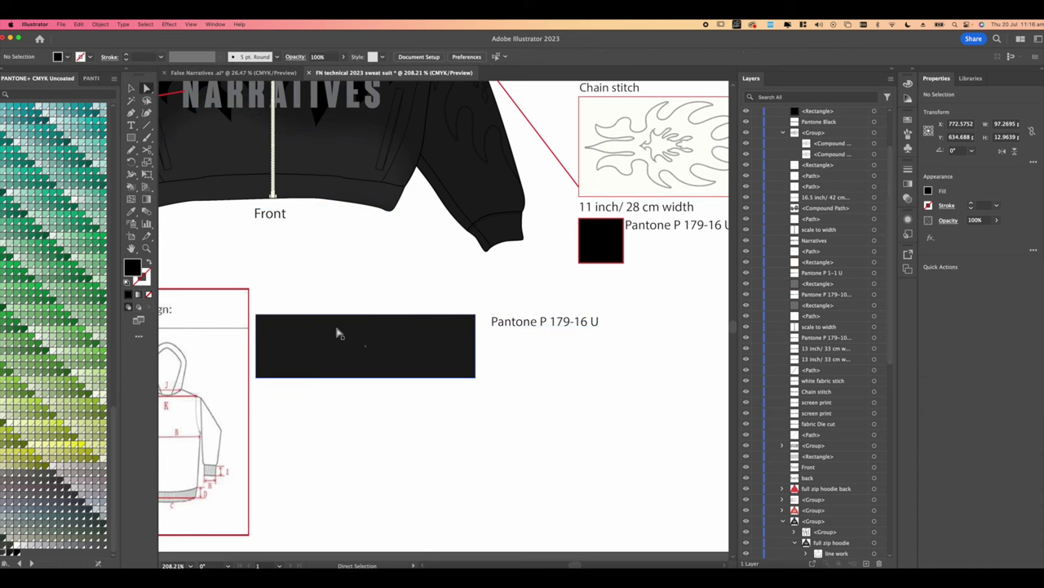
{"action": "left_click", "coordinate": [927, 192]}
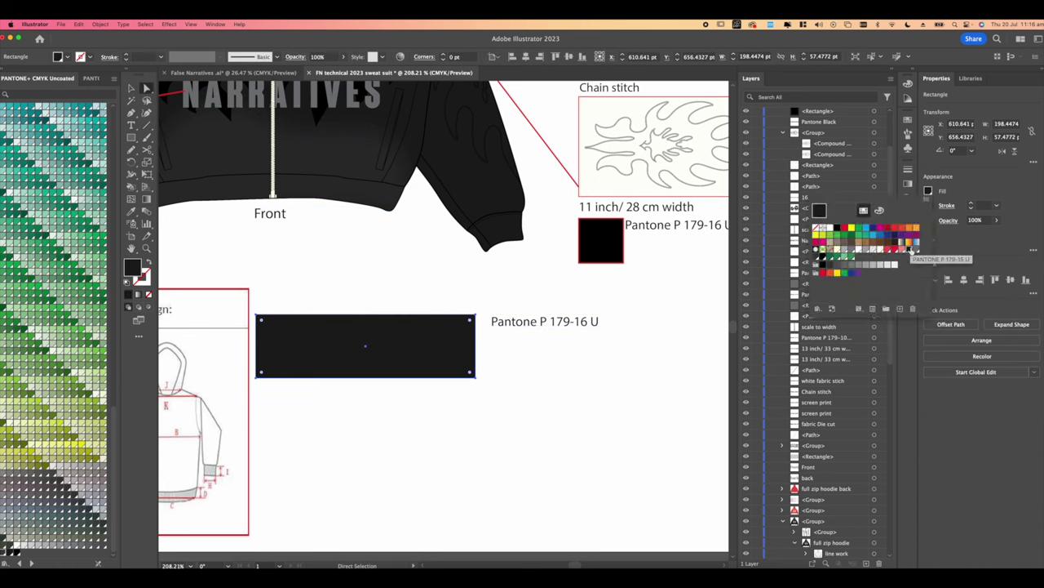
{"action": "left_click", "coordinate": [910, 248]}
Change the duplicated label beside the dark rectangle to "Pantone P 179-15 U".
{"action": "scroll", "coordinate": [590, 364], "scroll_direction": "up", "scroll_amount": 1}
{"action": "key", "text": "t"}
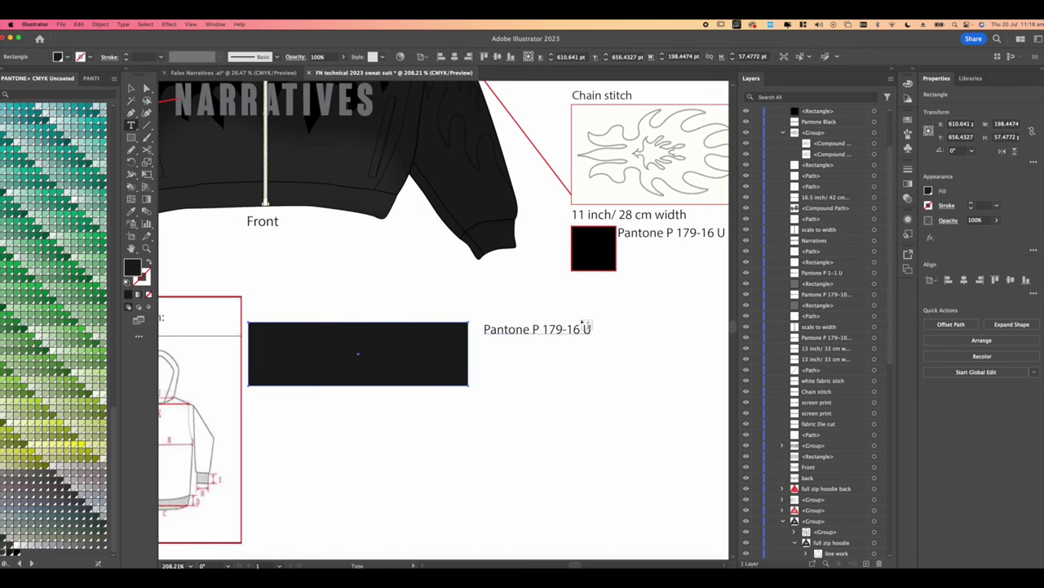
{"action": "left_click", "coordinate": [579, 329]}
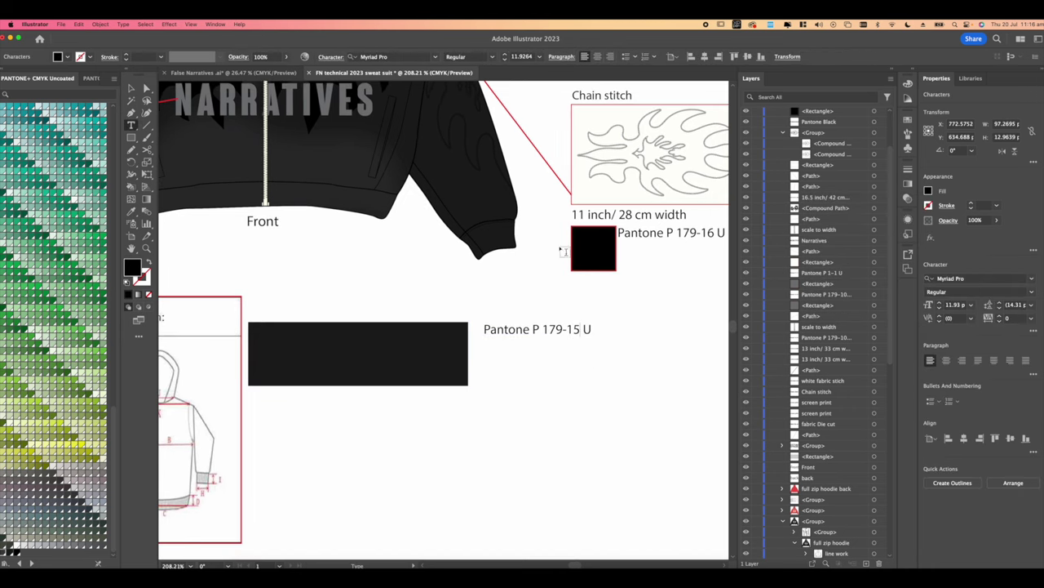
{"action": "left_click", "coordinate": [132, 89]}
{"action": "scroll", "coordinate": [604, 264], "scroll_direction": "left", "scroll_amount": 1}
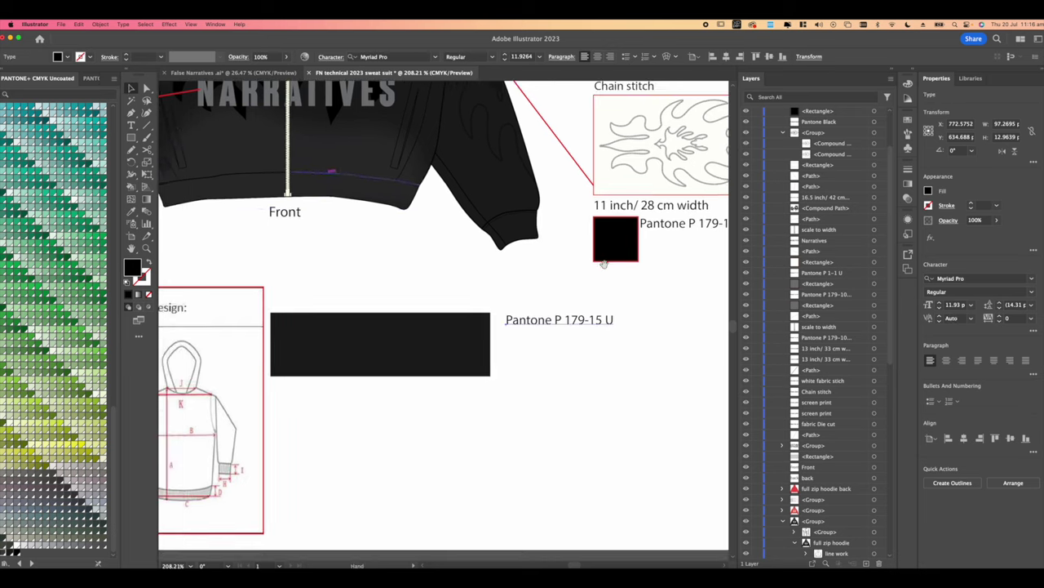
Place the Pantone P 179-15 U label directly beside the dark rectangle and duplicate it just below.
{"action": "mouse_move", "coordinate": [550, 322]}
{"action": "left_mouse_down"}
{"action": "mouse_move", "coordinate": [538, 322]}
{"action": "mouse_move", "coordinate": [546, 341]}
{"action": "left_mouse_up"}
{"action": "left_click", "coordinate": [474, 352]}
{"action": "left_click", "coordinate": [563, 324]}
{"action": "scroll", "coordinate": [544, 337], "scroll_direction": "up", "scroll_amount": 4, "text": "alt"}
Replace the lower label's text with "Sunfade or wash" and add a "Fabric Colour" heading above the dark rectangle.
{"action": "key", "text": "t"}
{"action": "left_click_drag", "start_coordinate": [633, 335], "coordinate": [471, 335]}
{"action": "scroll", "coordinate": [469, 331], "scroll_direction": "down", "scroll_amount": 5}
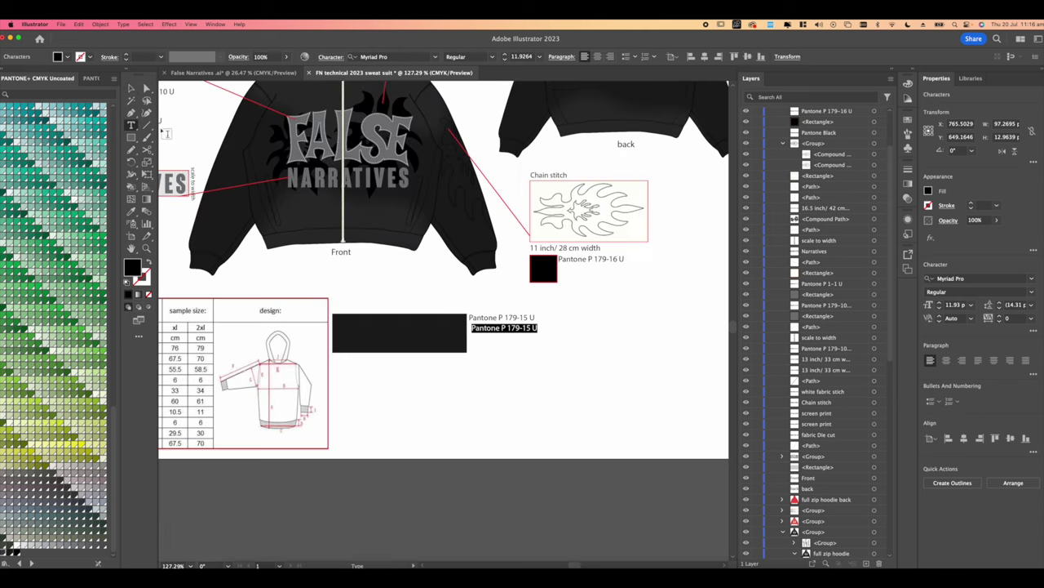
{"action": "key", "text": "Escape"}
{"action": "scroll", "coordinate": [281, 168], "scroll_direction": "up", "scroll_amount": 3}
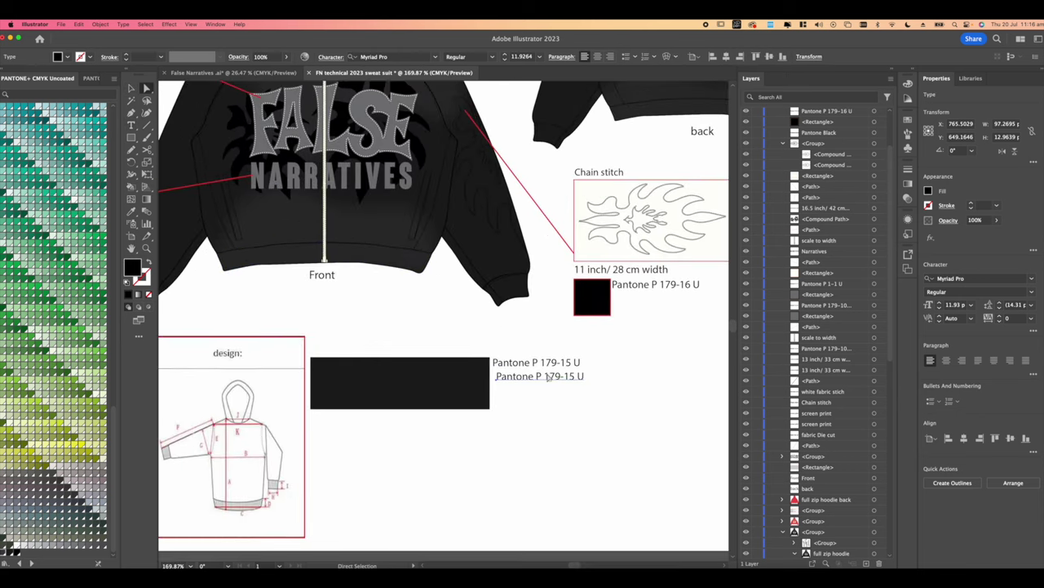
{"action": "key", "text": "t"}
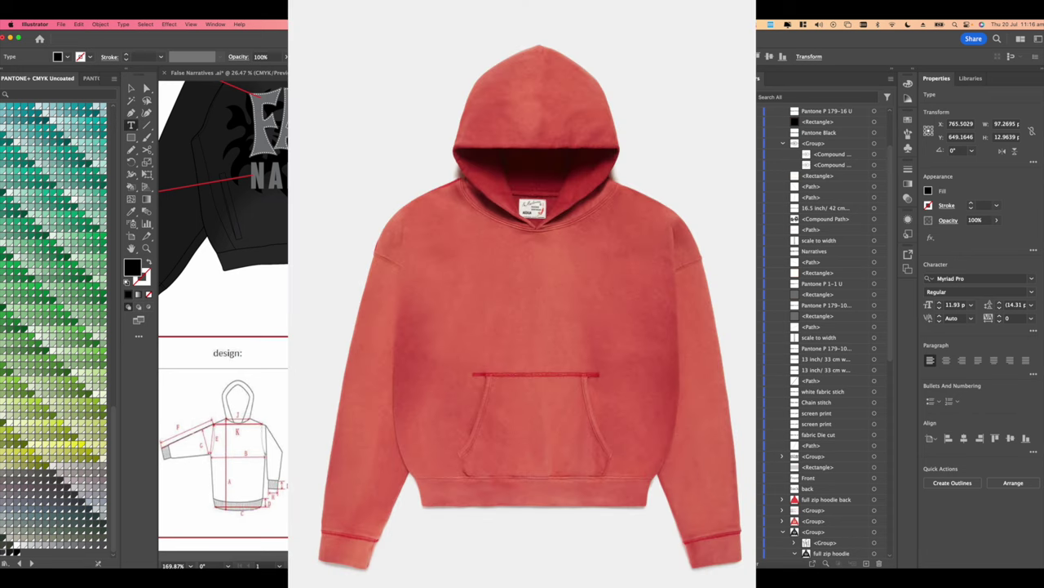
{"action": "left_click", "coordinate": [342, 188]}
{"action": "key", "text": "super+a"}
{"action": "type", "text": "wun"}
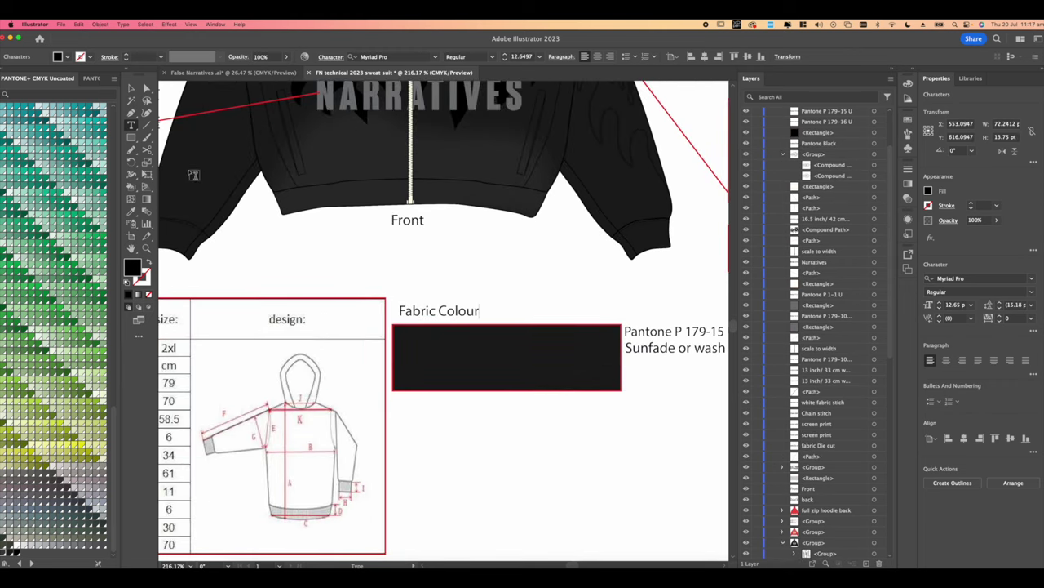
{"action": "left_click", "coordinate": [131, 88]}
Add a zipper callout above the front hoodie's hood with framed pull artwork, a "ykk zippers" label and a red leader line.
{"action": "scroll", "coordinate": [426, 221], "scroll_direction": "down", "scroll_amount": 10}
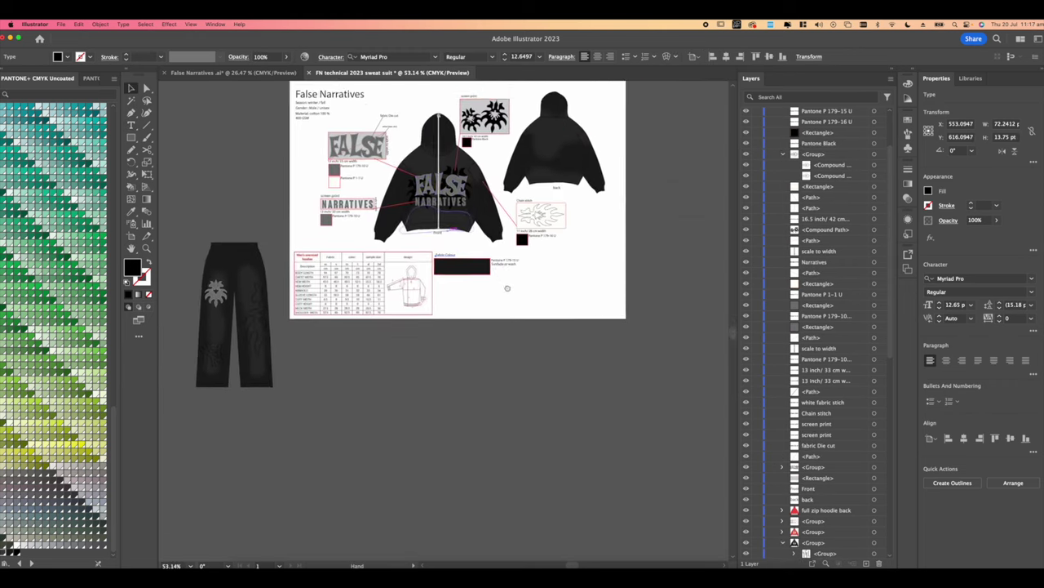
{"action": "left_click_drag", "start_coordinate": [490, 240], "coordinate": [501, 300]}
{"action": "scroll", "coordinate": [500, 299], "scroll_direction": "up", "scroll_amount": 3}
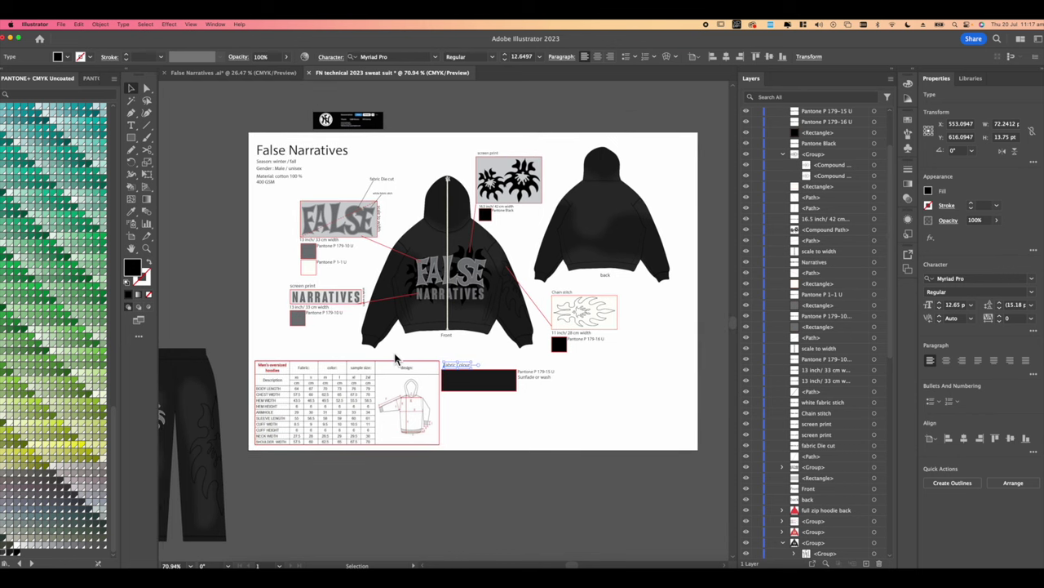
{"action": "scroll", "coordinate": [426, 195], "scroll_direction": "up", "scroll_amount": 5}
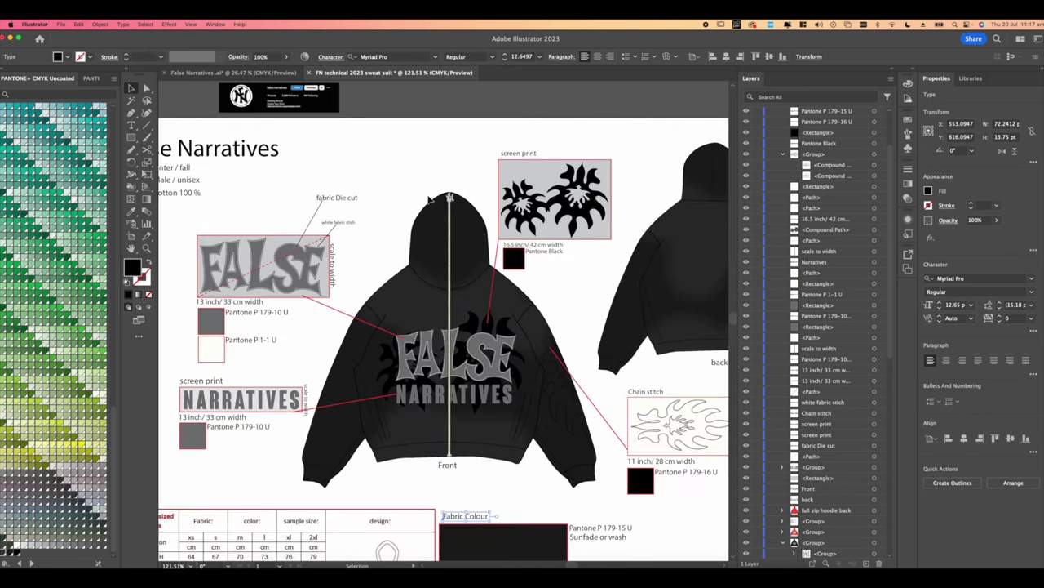
{"action": "left_click", "coordinate": [458, 200]}
{"action": "scroll", "coordinate": [462, 204], "scroll_direction": "down", "scroll_amount": 4}
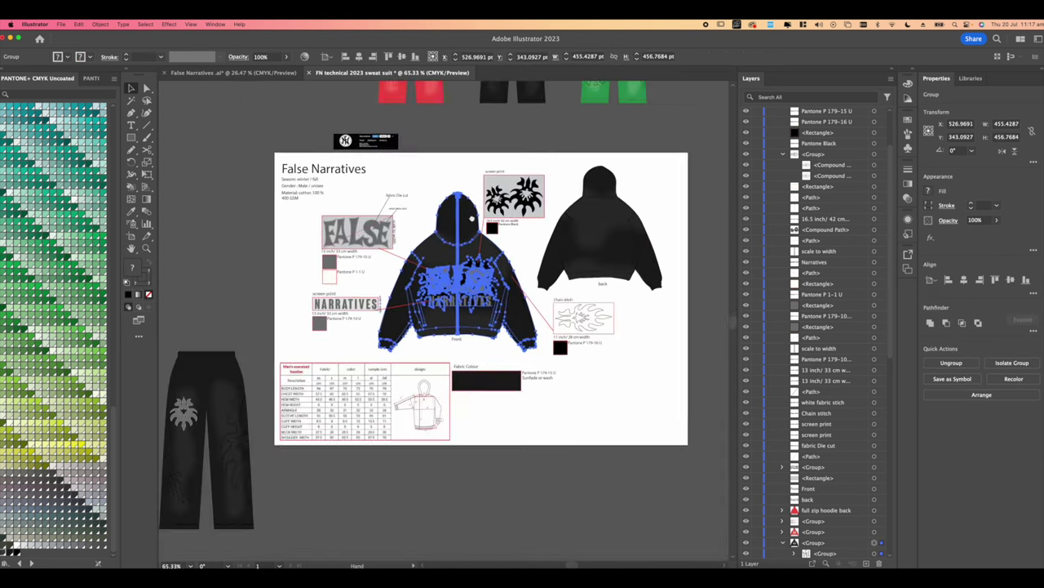
{"action": "left_click_drag", "start_coordinate": [472, 218], "coordinate": [462, 238]}
{"action": "left_click", "coordinate": [450, 193]}
{"action": "scroll", "coordinate": [449, 194], "scroll_direction": "up", "scroll_amount": 4}
{"action": "key", "text": "p"}
{"action": "scroll", "coordinate": [448, 194], "scroll_direction": "up", "scroll_amount": 3}
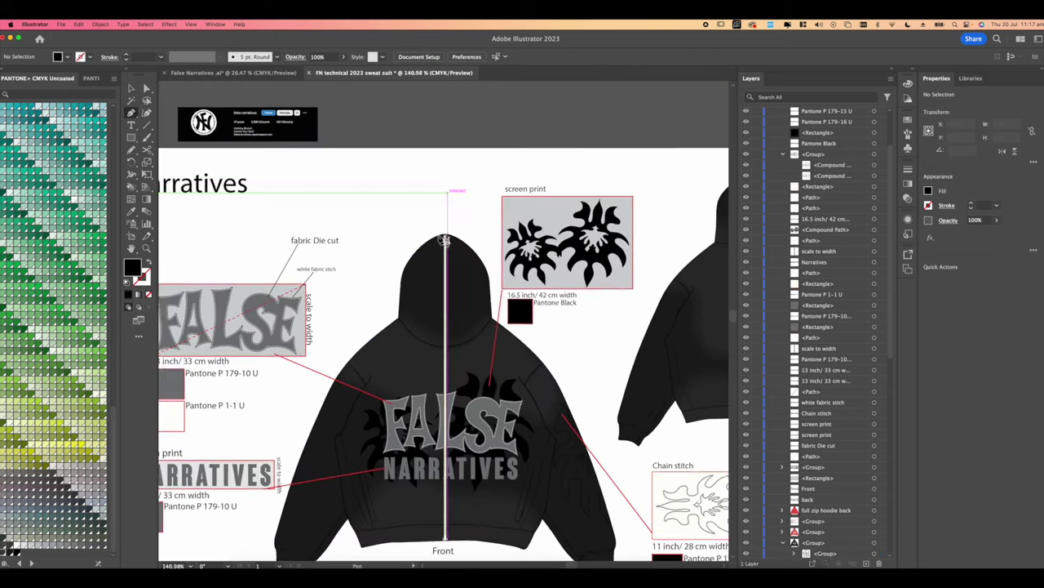
{"action": "scroll", "coordinate": [445, 240], "scroll_direction": "up", "scroll_amount": 5}
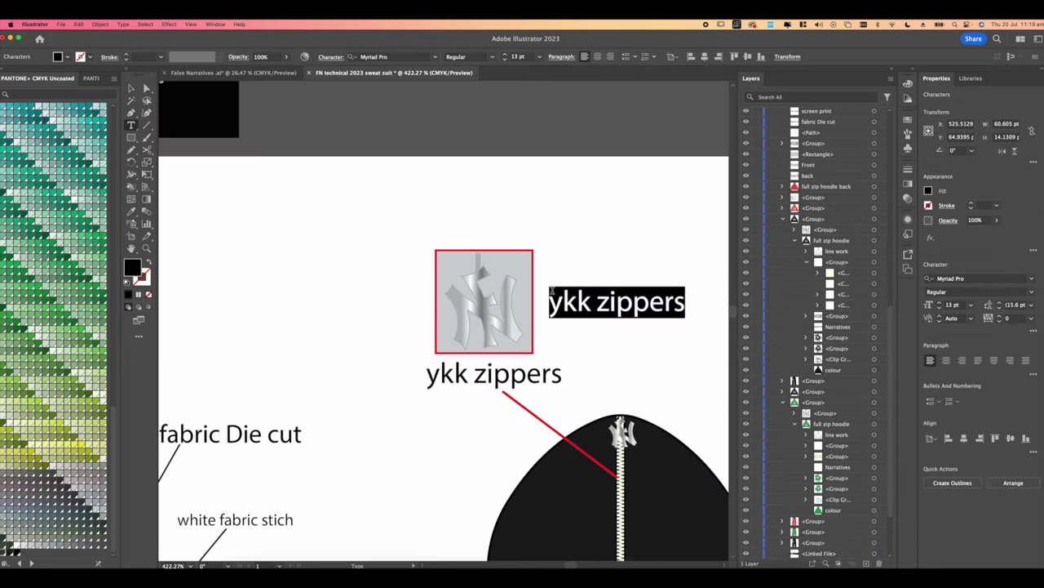
Change the duplicated zipper label to "1inch in width", shrink it to about 7.3 pt and place it above the framed pull artwork.
{"action": "type", "text": "1c"}
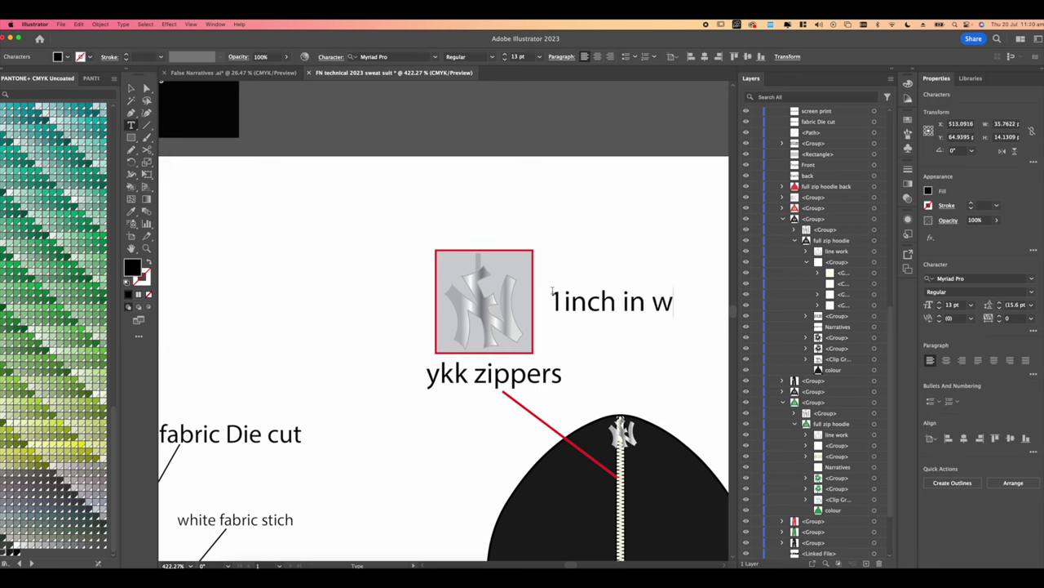
{"action": "left_click", "coordinate": [130, 88]}
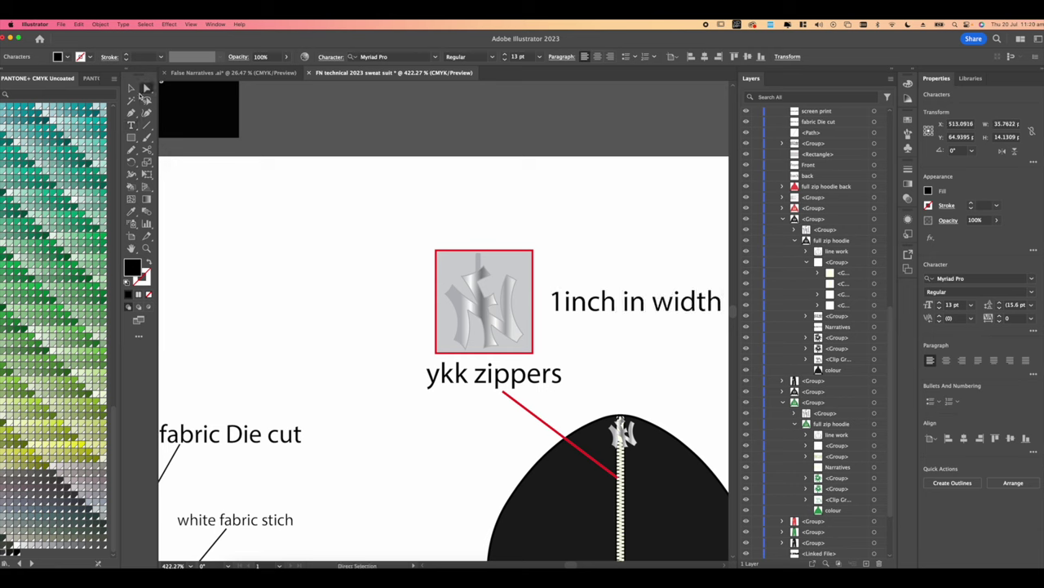
{"action": "left_click_drag", "start_coordinate": [592, 304], "coordinate": [487, 233]}
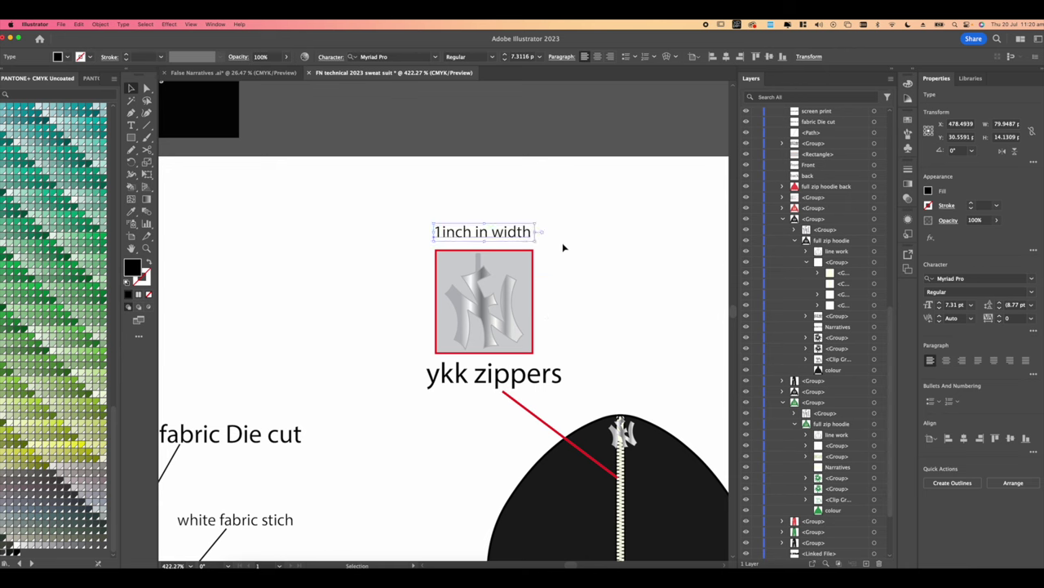
{"action": "left_click", "coordinate": [563, 247]}
Duplicate the "1inch in width" label to the side of the zipper pull artwork and change the copy to "stainless steel".
{"action": "scroll", "coordinate": [399, 217], "scroll_direction": "right", "scroll_amount": 3}
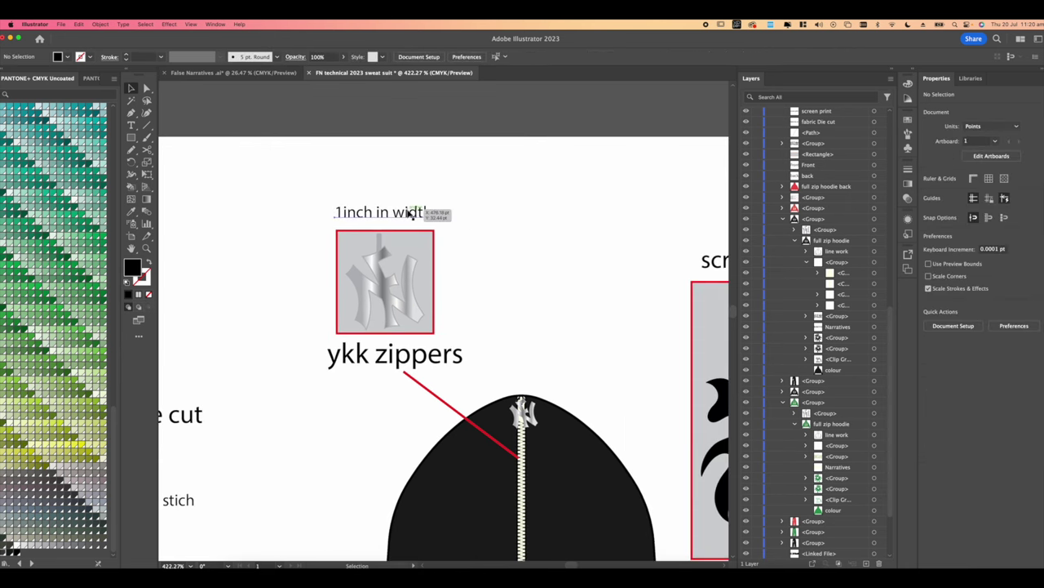
{"action": "left_click_drag", "start_coordinate": [430, 214], "coordinate": [531, 252]}
{"action": "scroll", "coordinate": [499, 249], "scroll_direction": "up", "scroll_amount": 2}
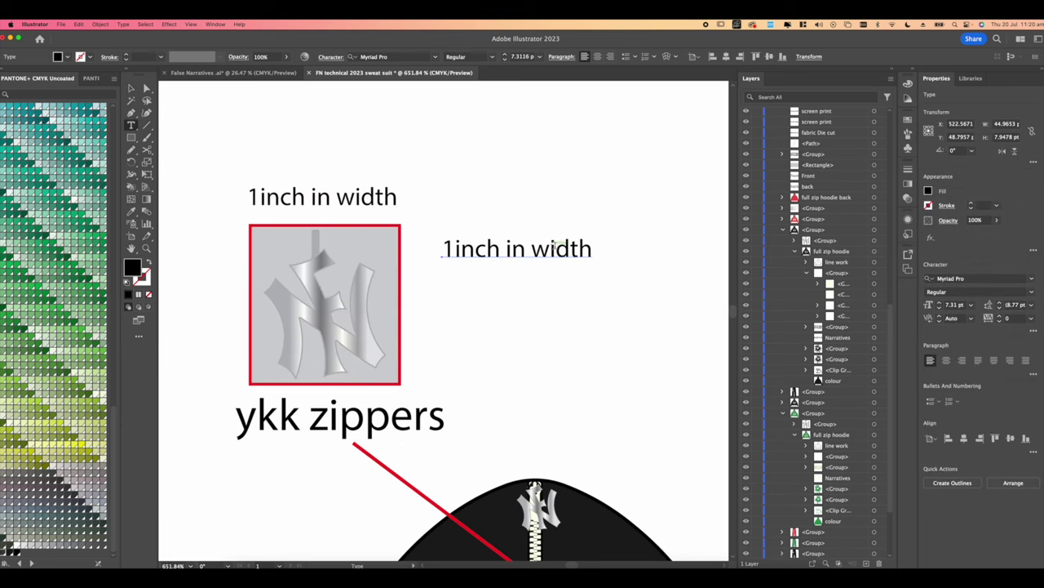
{"action": "left_click_drag", "start_coordinate": [593, 246], "coordinate": [373, 245]}
{"action": "type", "text": "stainless steel"}
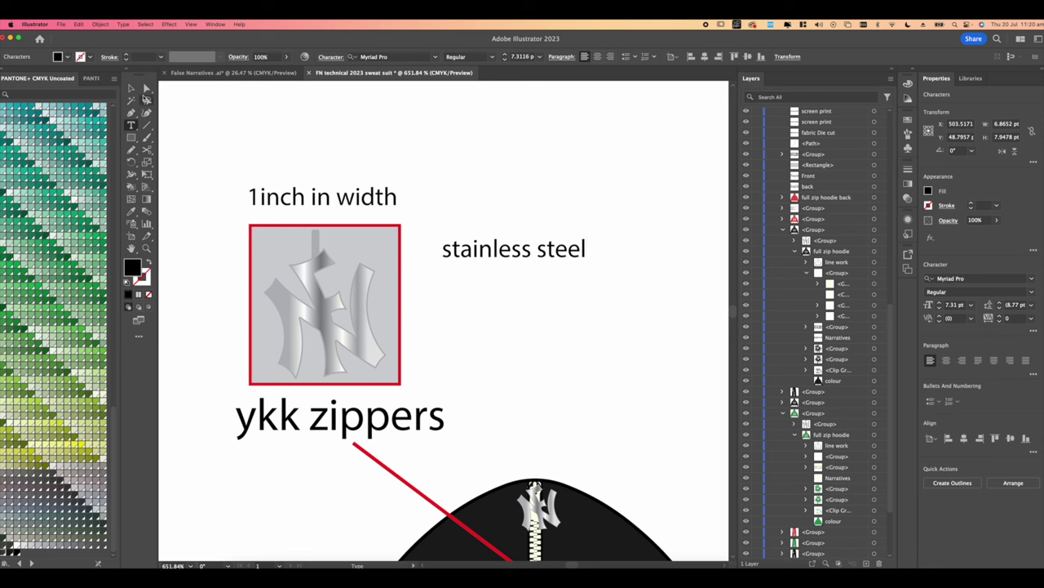
Move the "stainless steel" label closer to the framed zipper pull artwork and deselect it.
{"action": "left_click", "coordinate": [131, 87]}
{"action": "left_click_drag", "start_coordinate": [453, 261], "coordinate": [428, 273]}
{"action": "left_click", "coordinate": [450, 297]}
{"action": "scroll", "coordinate": [451, 297], "scroll_direction": "down", "scroll_amount": 10}
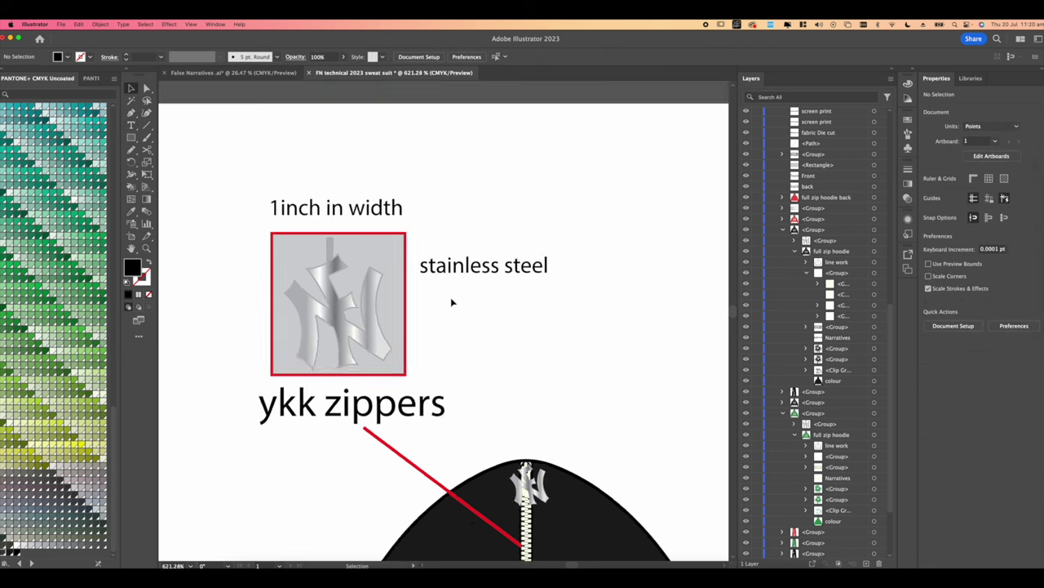
{"action": "left_click_drag", "start_coordinate": [412, 326], "coordinate": [413, 282]}
{"action": "scroll", "coordinate": [413, 282], "scroll_direction": "down", "scroll_amount": 3}
{"action": "scroll", "coordinate": [413, 282], "scroll_direction": "down", "scroll_amount": 3}
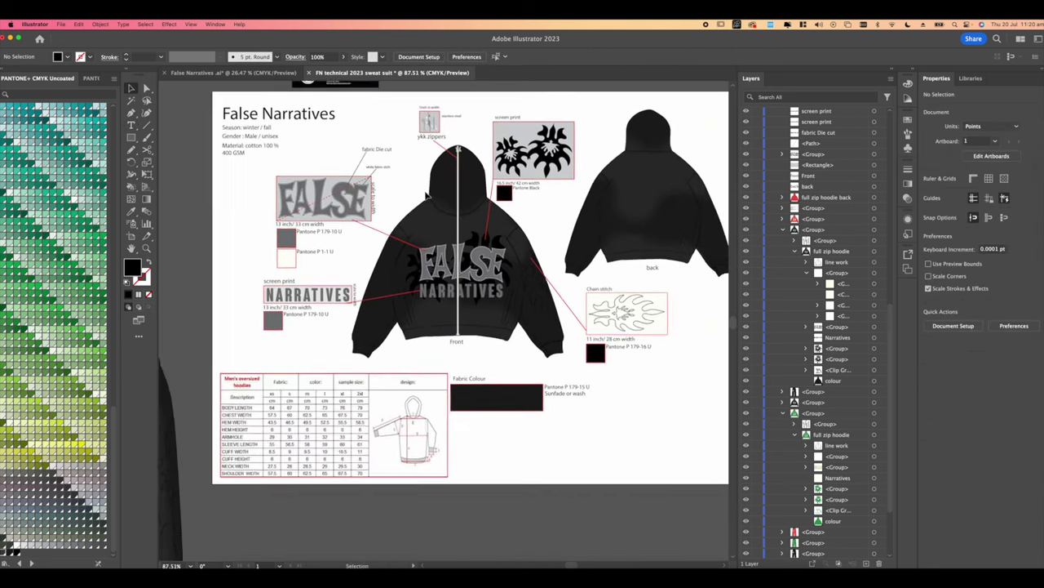